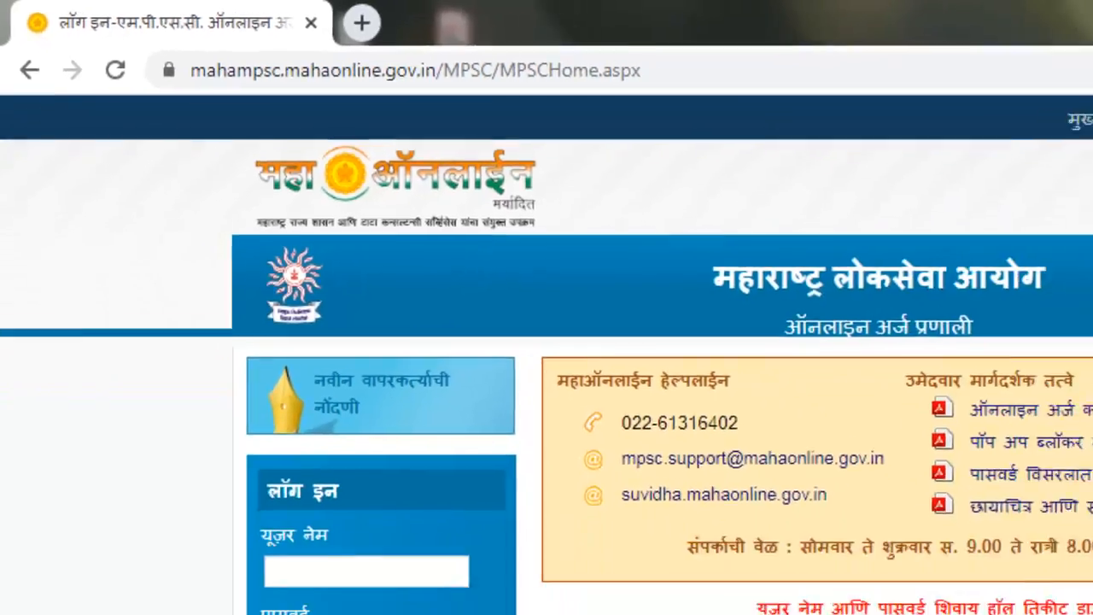
Switch the MPSC site language to English
{"action": "scroll", "coordinate": [547, 341], "scroll_direction": "down", "scroll_amount": 4}
{"action": "scroll", "coordinate": [547, 341], "scroll_direction": "up", "scroll_amount": 2}
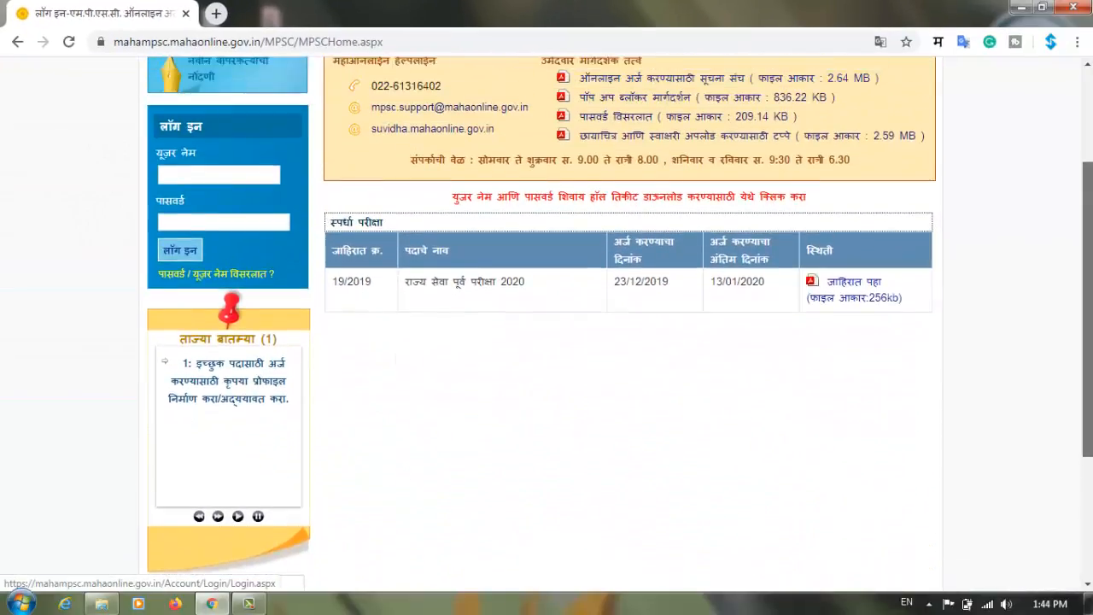
{"action": "scroll", "coordinate": [547, 342], "scroll_direction": "up", "scroll_amount": 1}
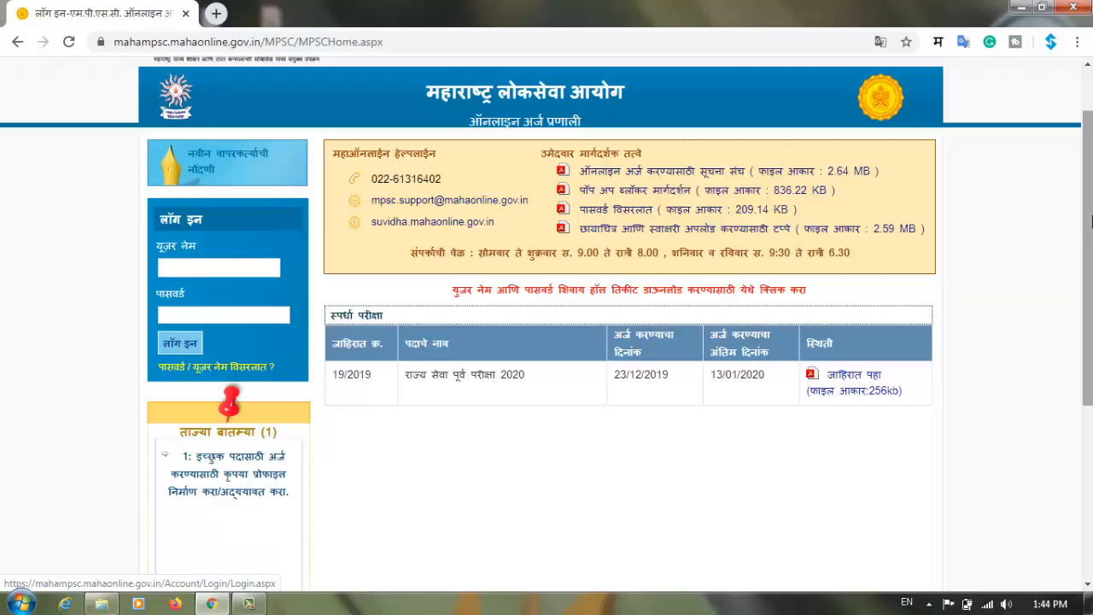
{"action": "scroll", "coordinate": [1092, 222], "scroll_direction": "up", "scroll_amount": 1}
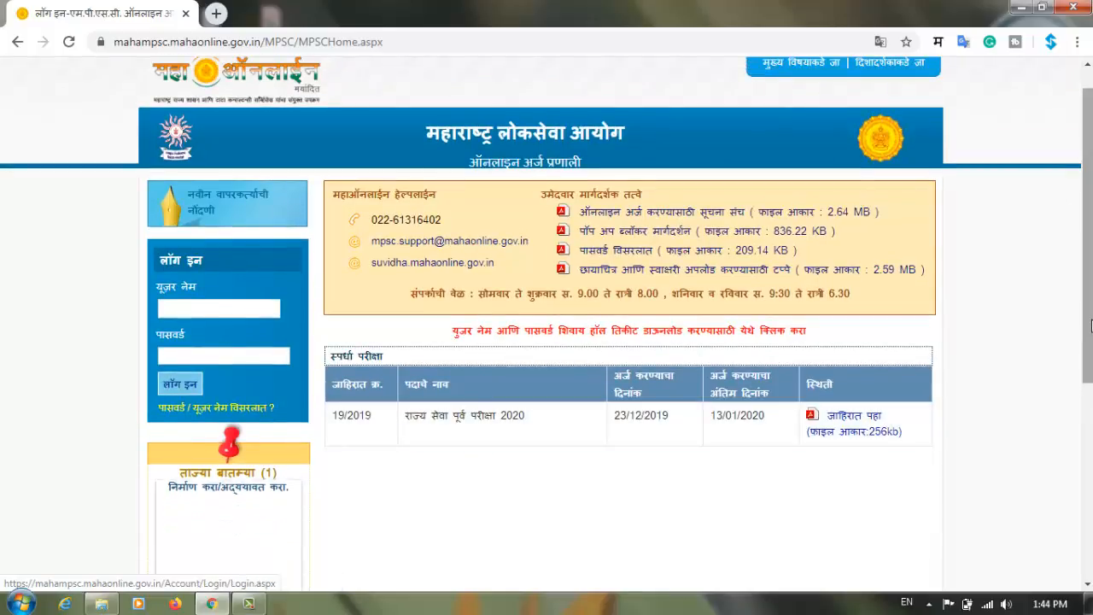
{"action": "scroll", "coordinate": [1087, 222], "scroll_direction": "up", "scroll_amount": 1}
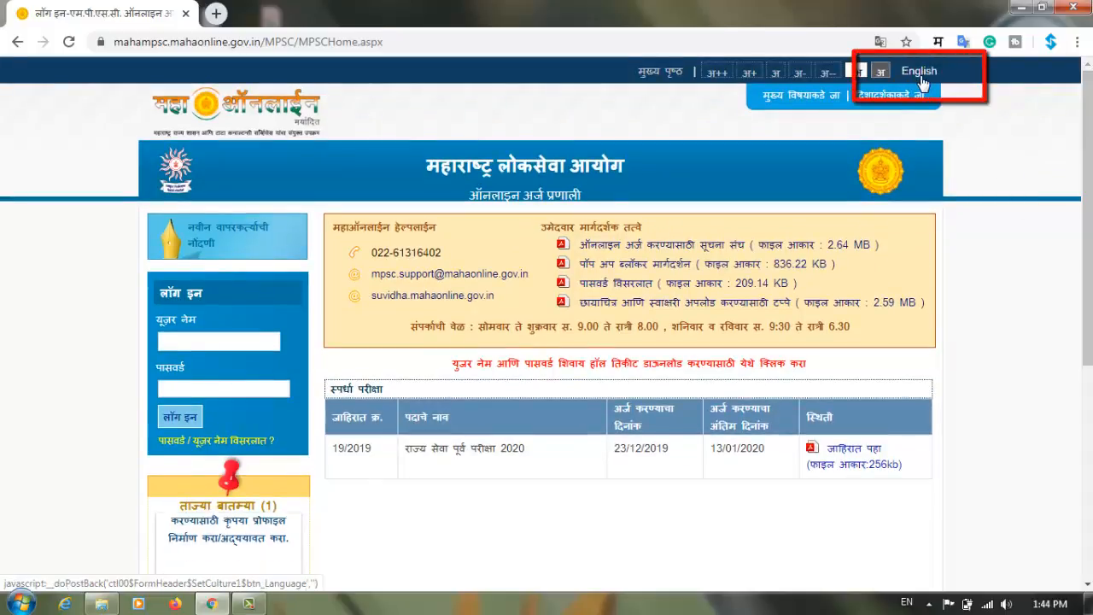
{"action": "left_click", "coordinate": [921, 77]}
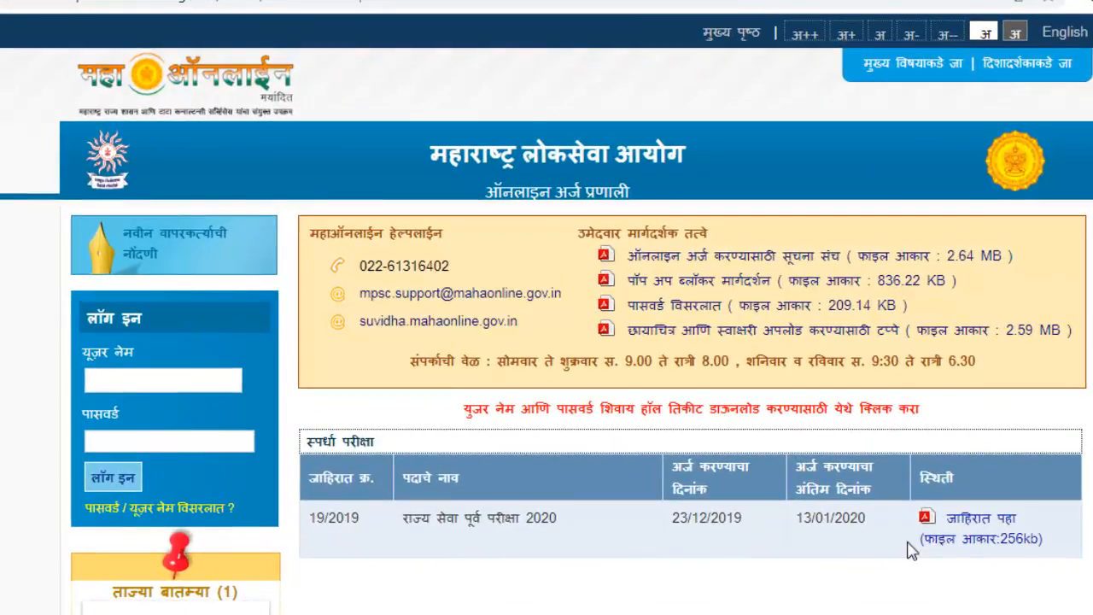
View the State Service exam advertisement, return home, and start New User Registration
{"action": "left_click", "coordinate": [1000, 526]}
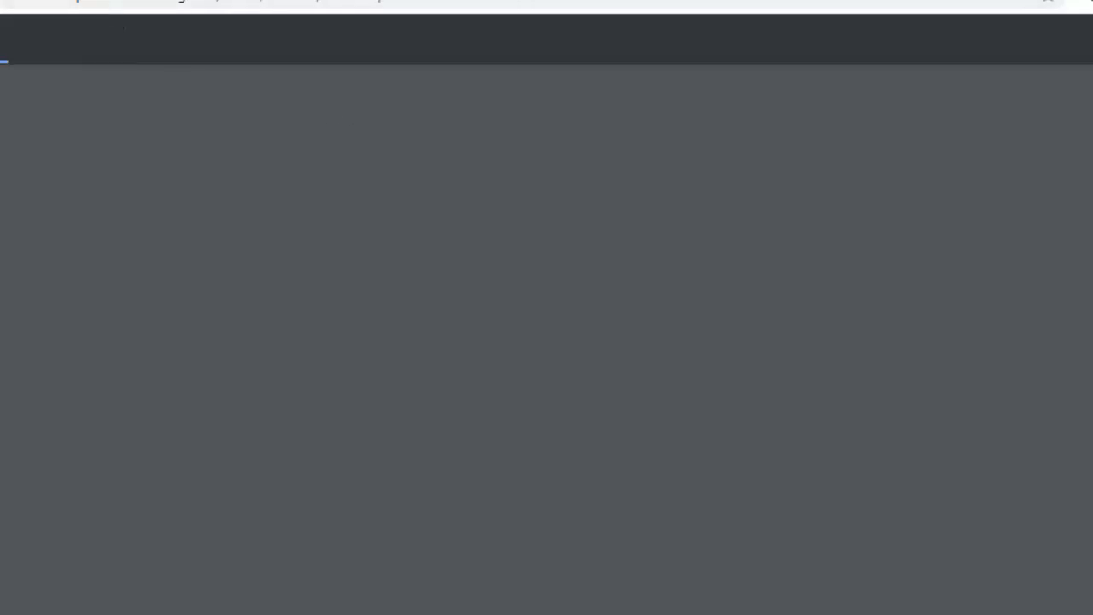
{"action": "left_click", "coordinate": [77, 0]}
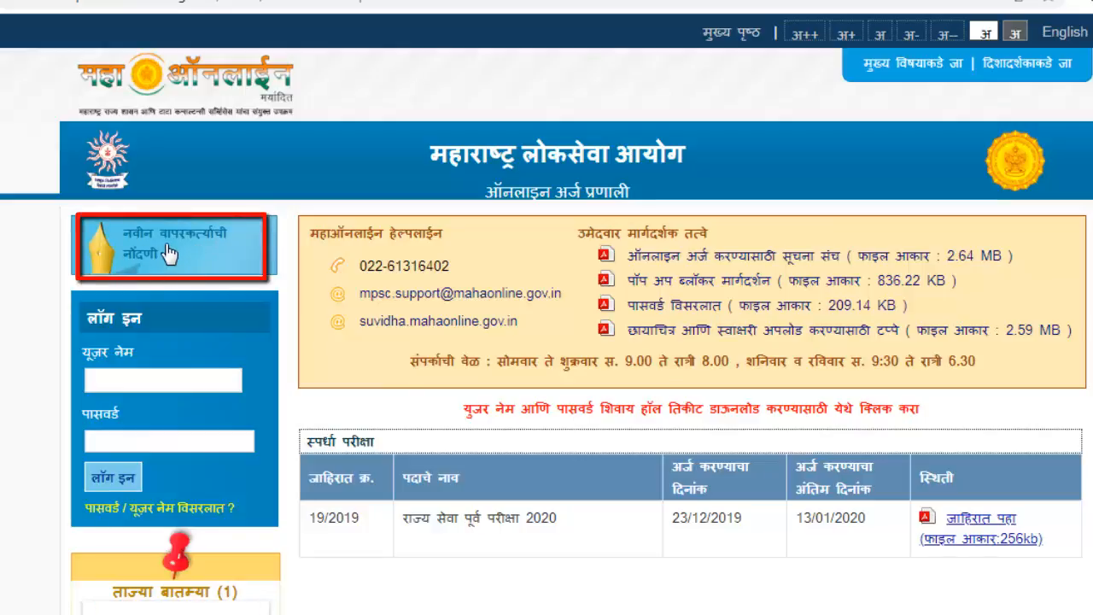
{"action": "left_click", "coordinate": [139, 383]}
{"action": "left_click", "coordinate": [143, 446]}
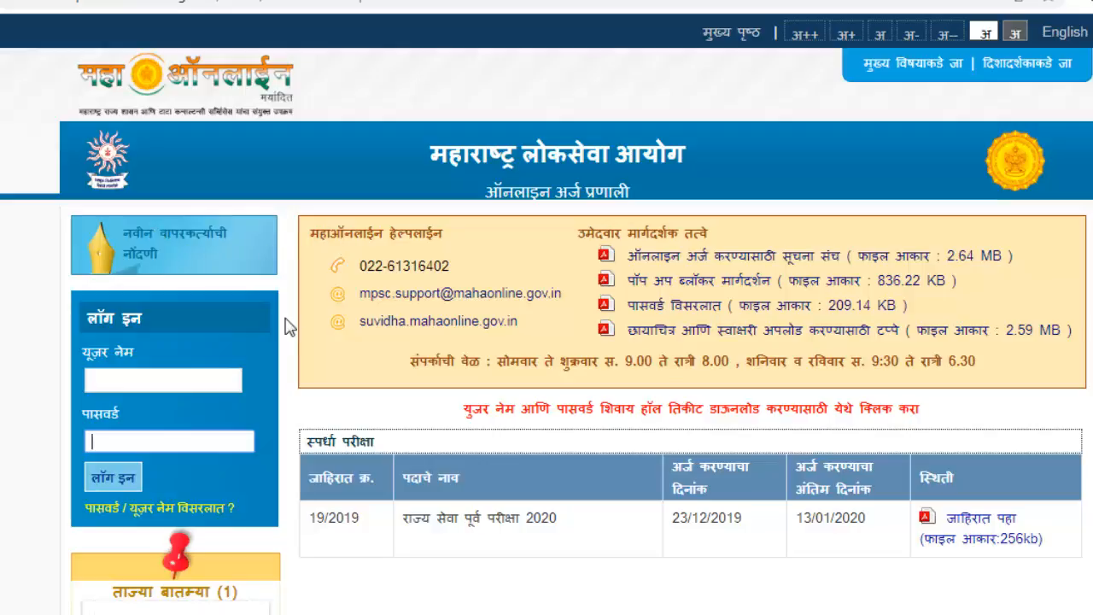
{"action": "left_click", "coordinate": [188, 246]}
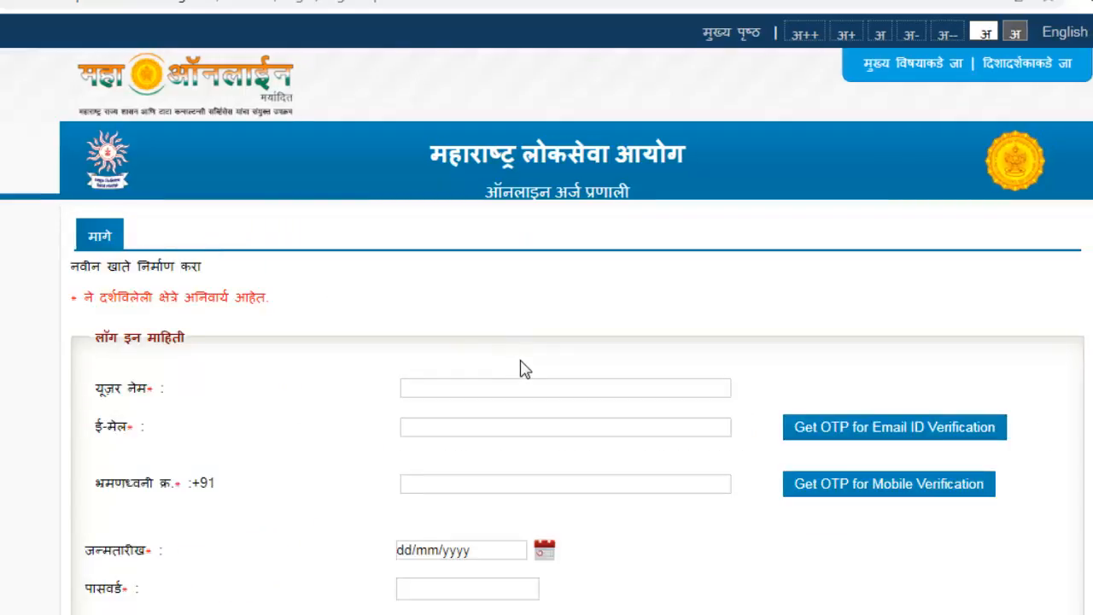
Enter a new user name and move to the e-mail field so its availability is checked
{"action": "scroll", "coordinate": [484, 362], "scroll_direction": "down", "scroll_amount": 1}
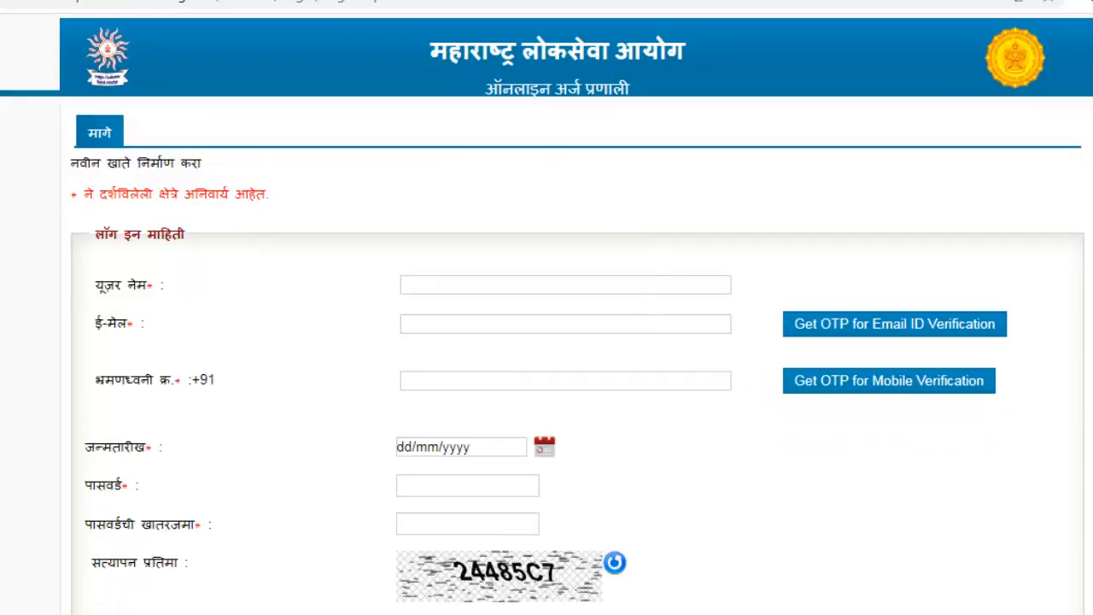
{"action": "left_click", "coordinate": [445, 293]}
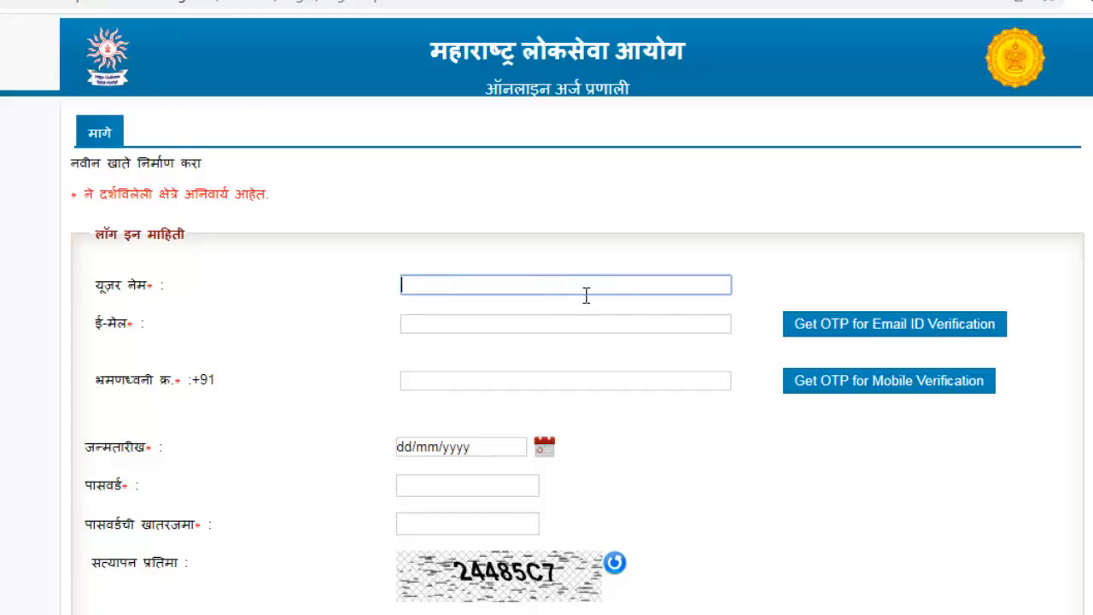
{"action": "type", "text": "sanjiivv2019"}
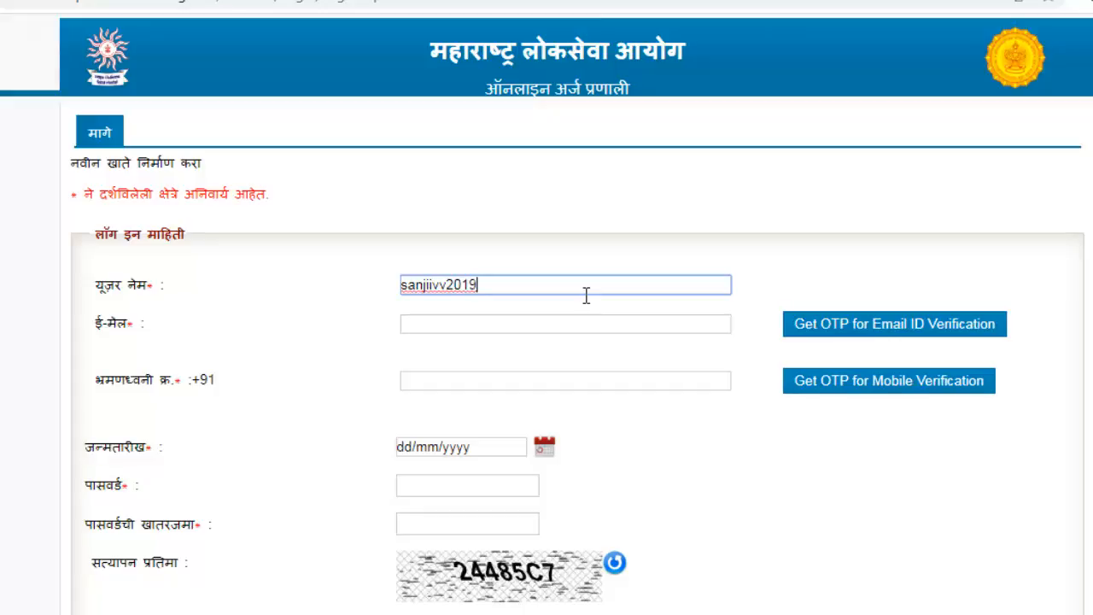
{"action": "left_click", "coordinate": [493, 332]}
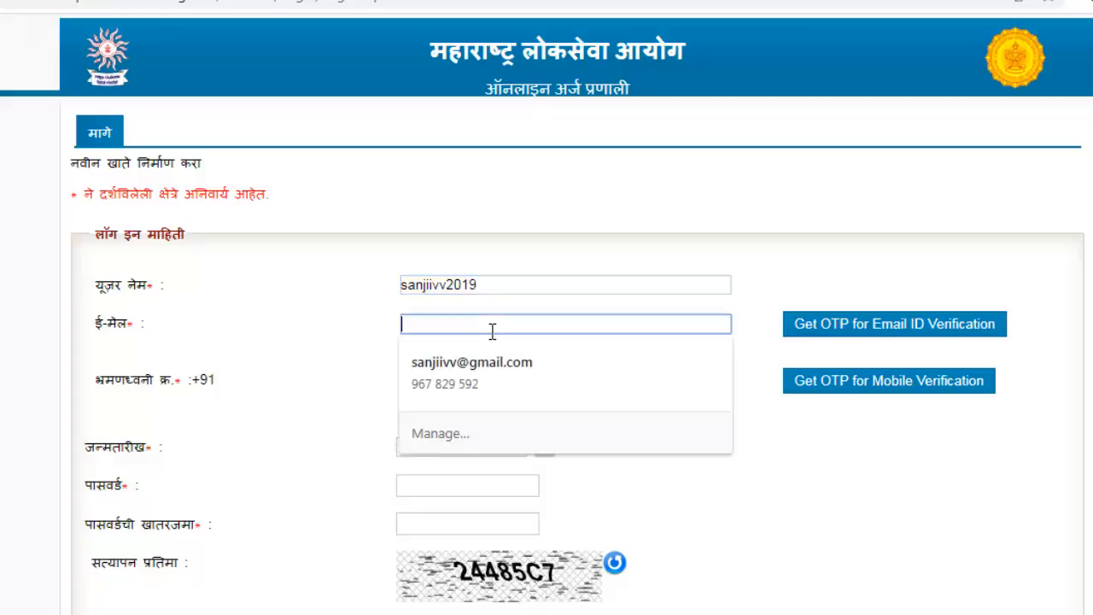
{"action": "left_click", "coordinate": [335, 332]}
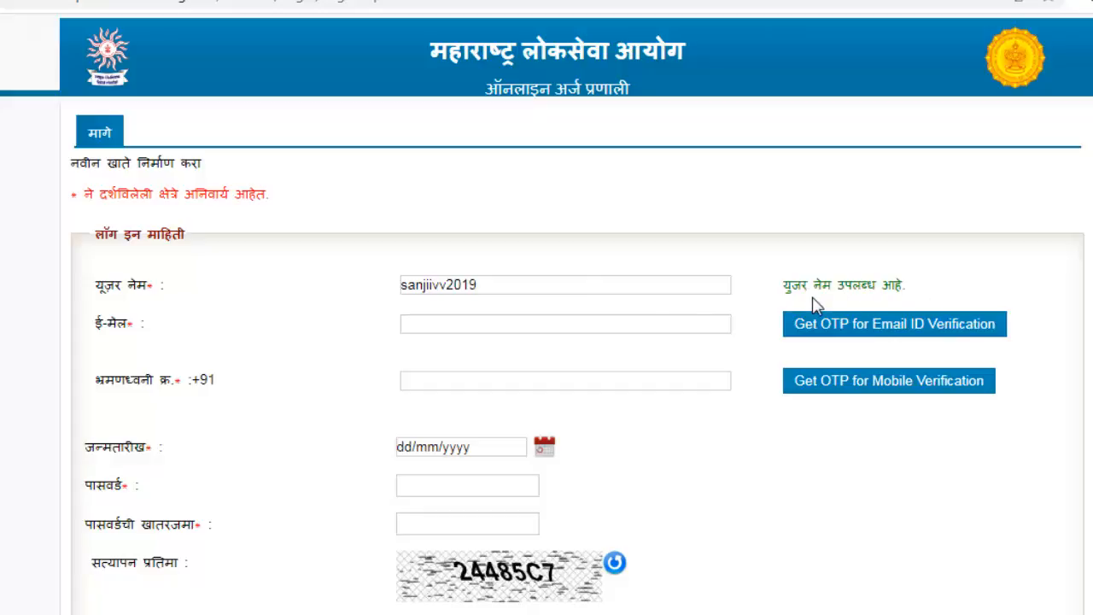
Fill in the applicant's Gmail address and mobile number
{"action": "left_click", "coordinate": [510, 329]}
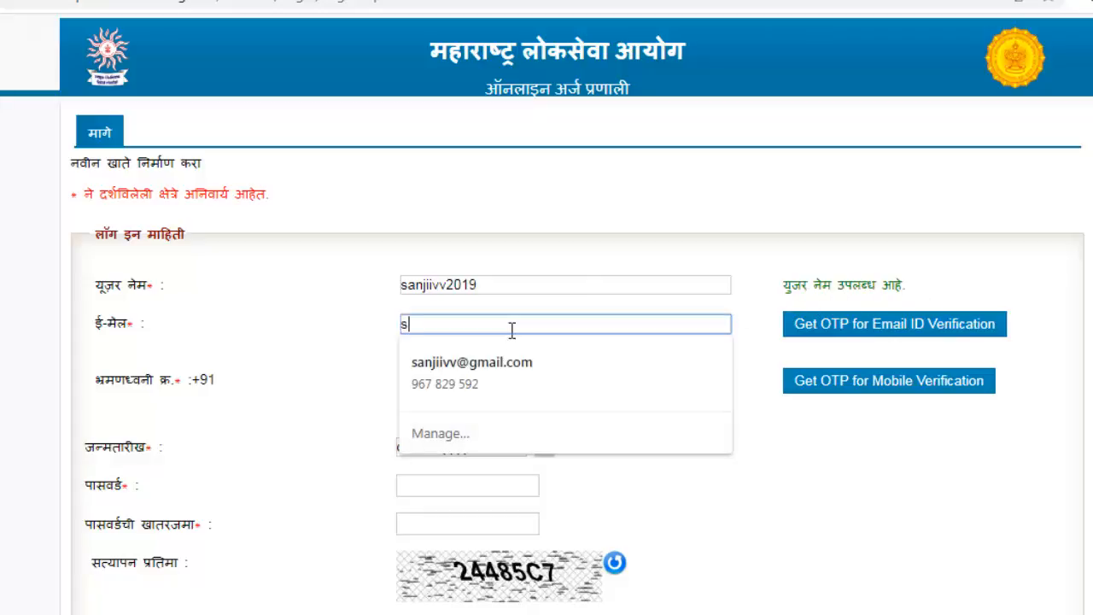
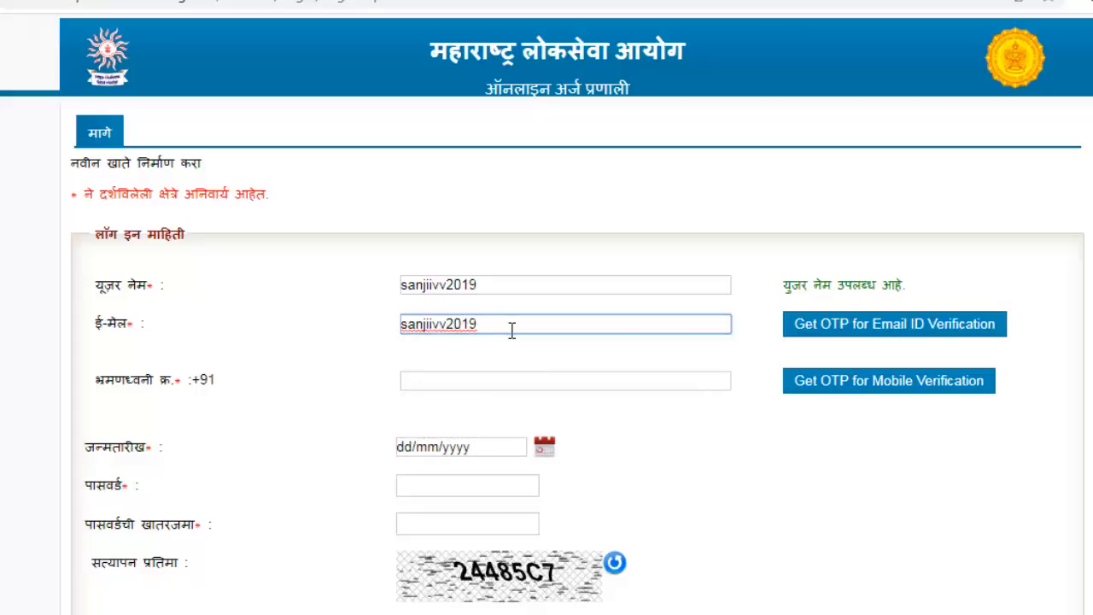
{"action": "left_click", "coordinate": [539, 391]}
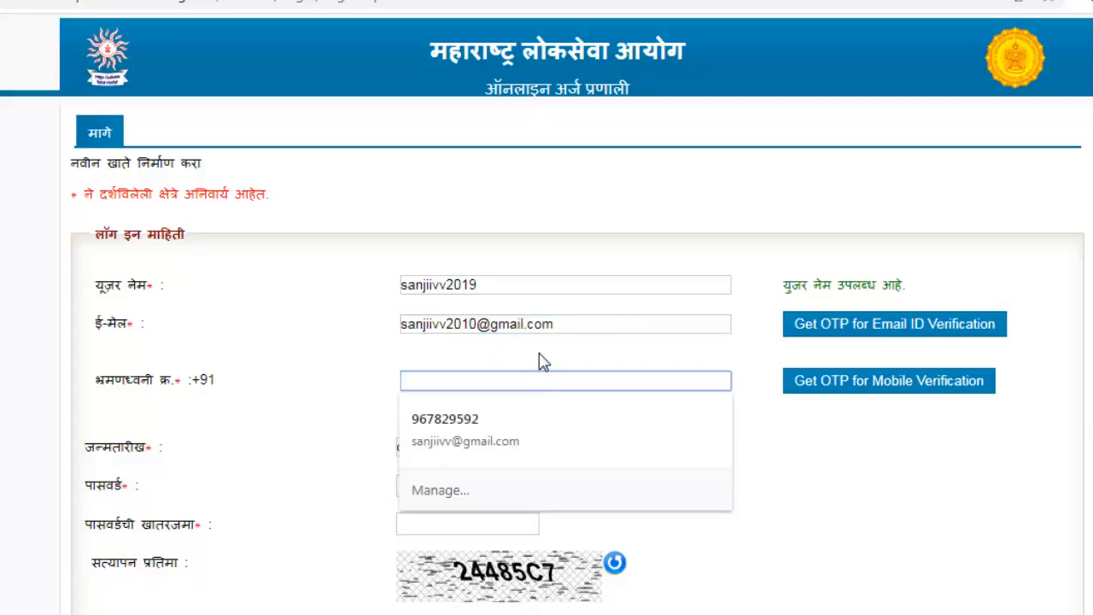
{"action": "left_click", "coordinate": [539, 361]}
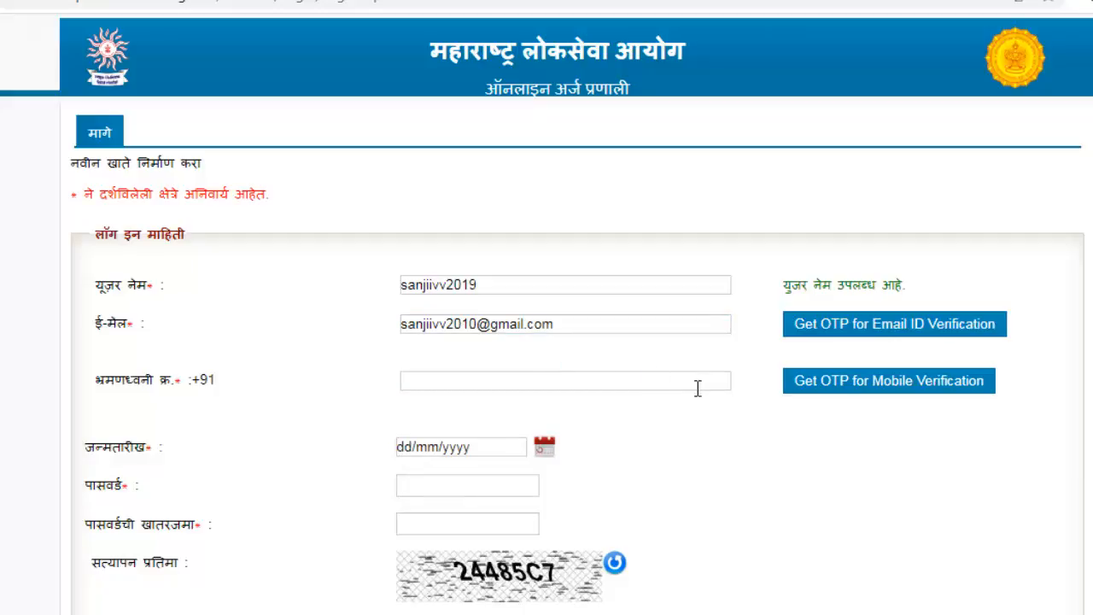
Request the e-mail OTP, enter it, and verify the e-mail address
{"action": "left_click", "coordinate": [919, 337]}
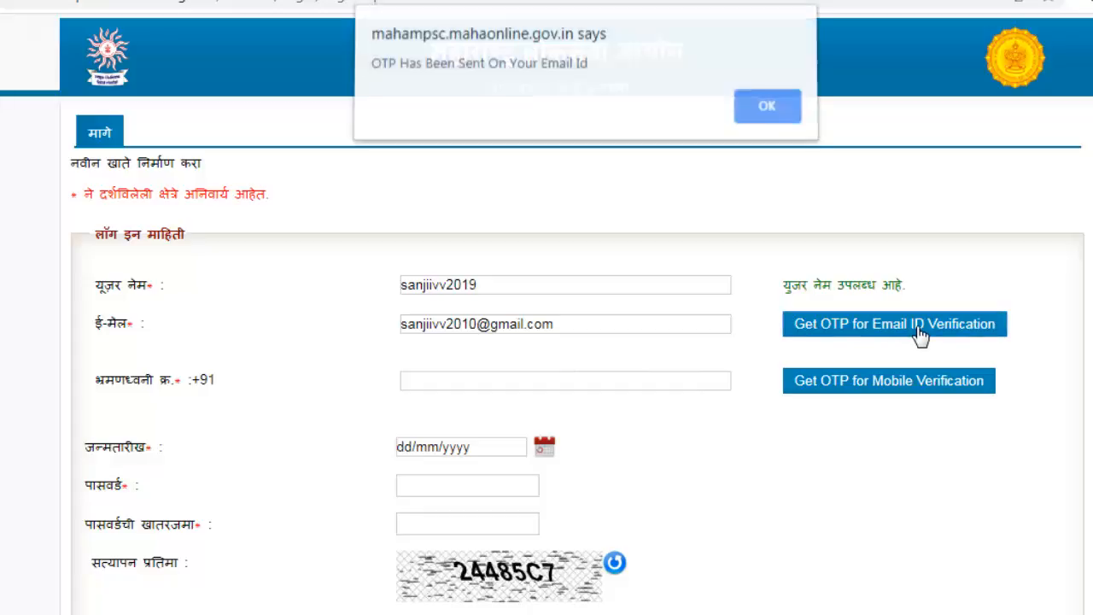
{"action": "left_click", "coordinate": [768, 112]}
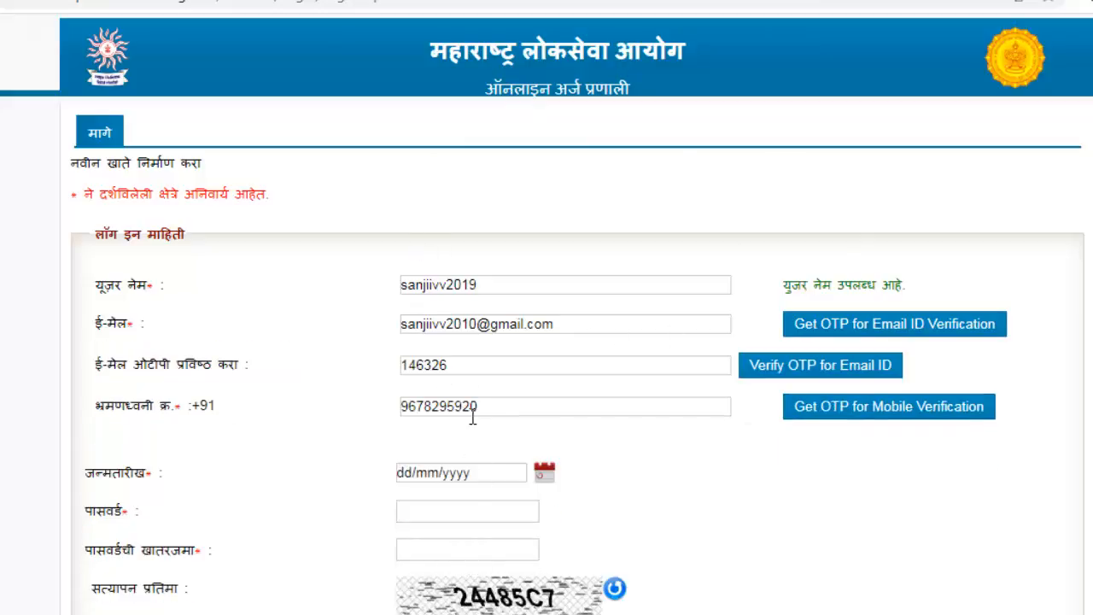
{"action": "left_click", "coordinate": [472, 381]}
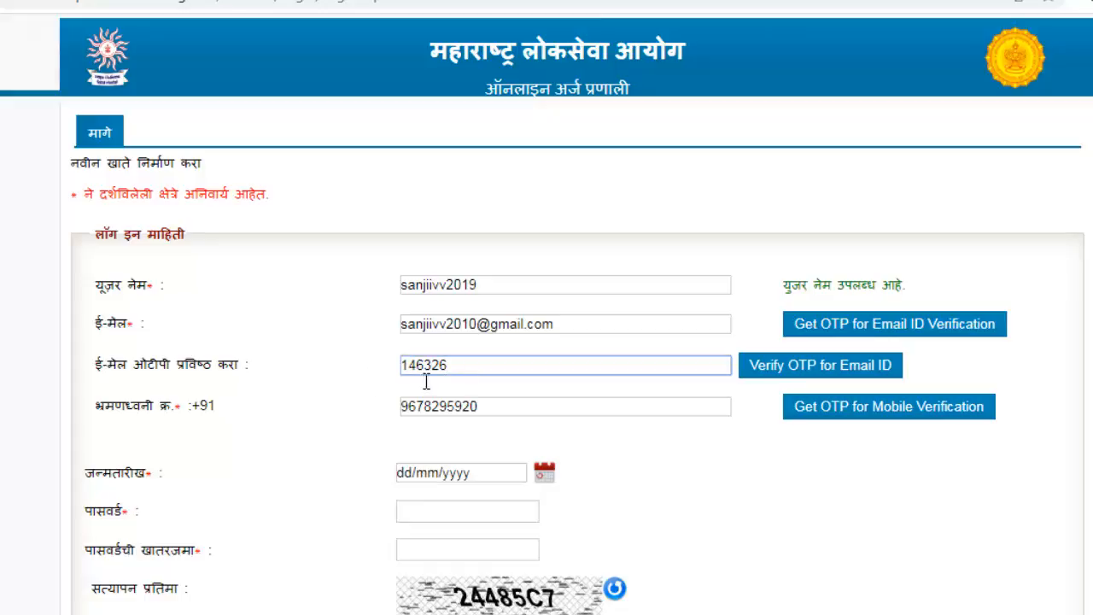
{"action": "left_click", "coordinate": [852, 379]}
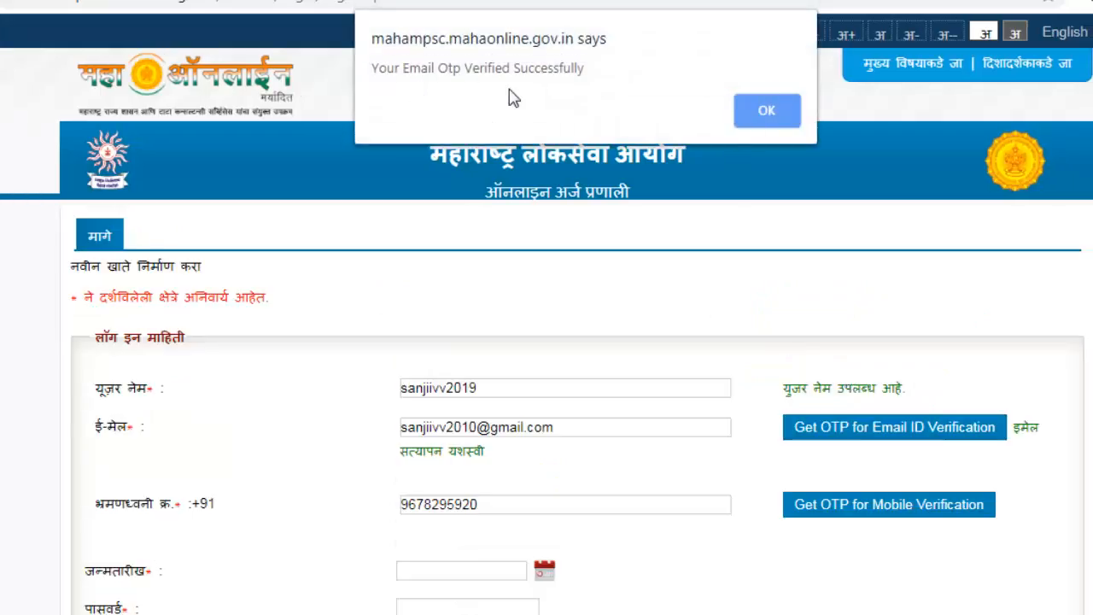
Dismiss the e-mail verified message and enter the account password
{"action": "left_click", "coordinate": [766, 111]}
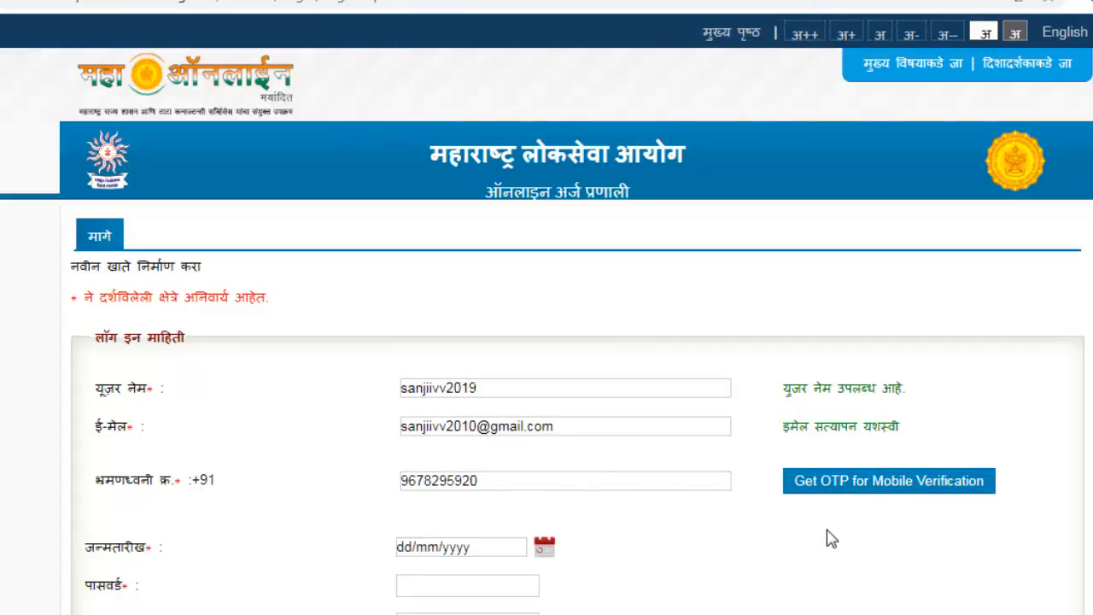
{"action": "scroll", "coordinate": [827, 531], "scroll_direction": "down", "scroll_amount": 1}
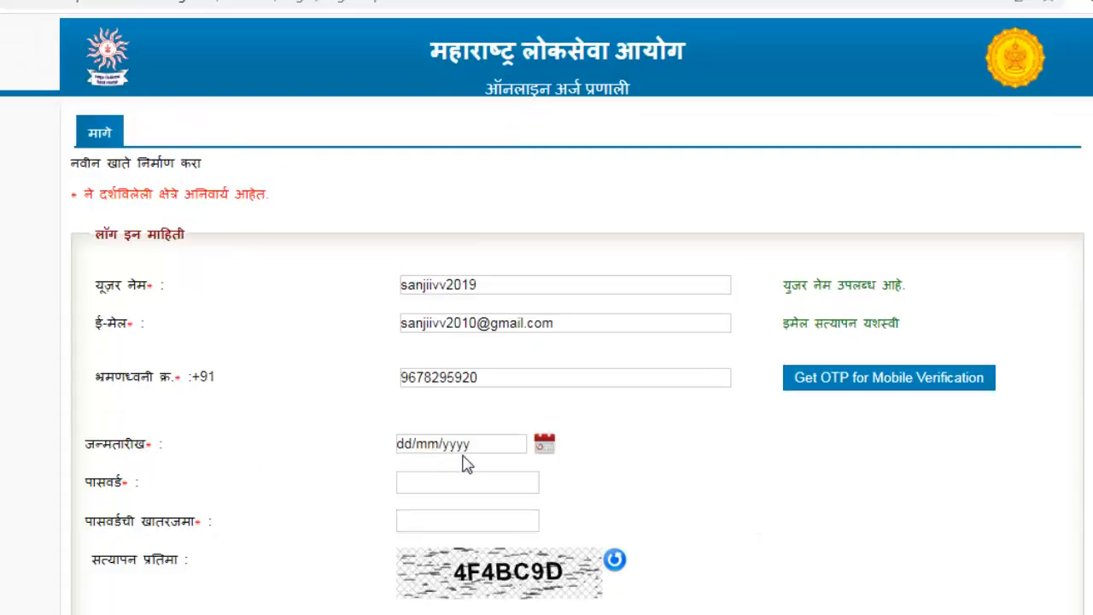
{"action": "left_click", "coordinate": [487, 488]}
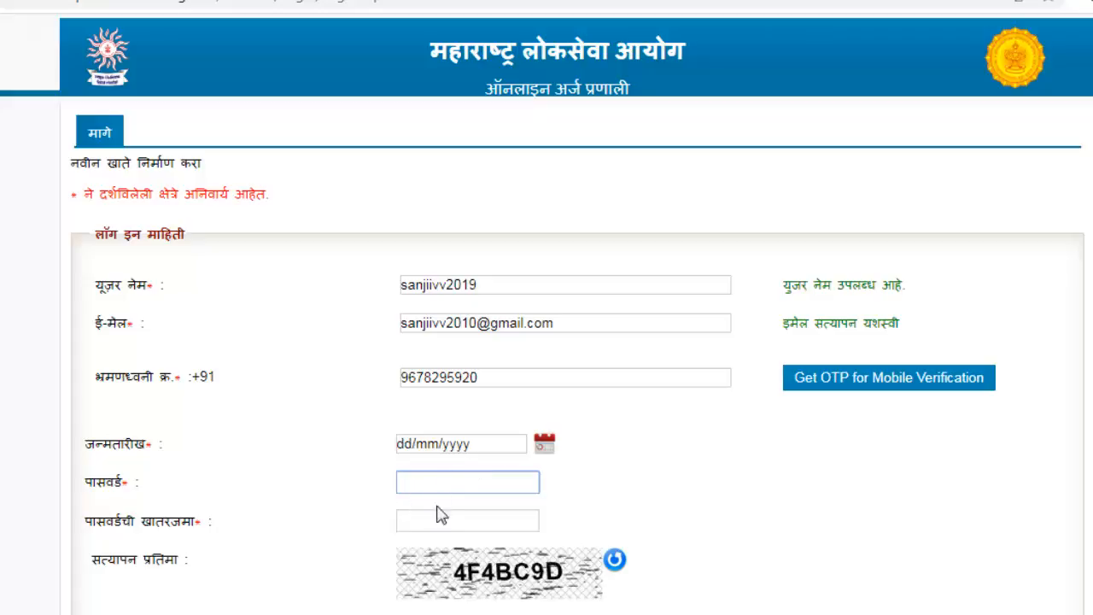
{"action": "type", "text": "********"}
{"action": "type", "text": "**"}
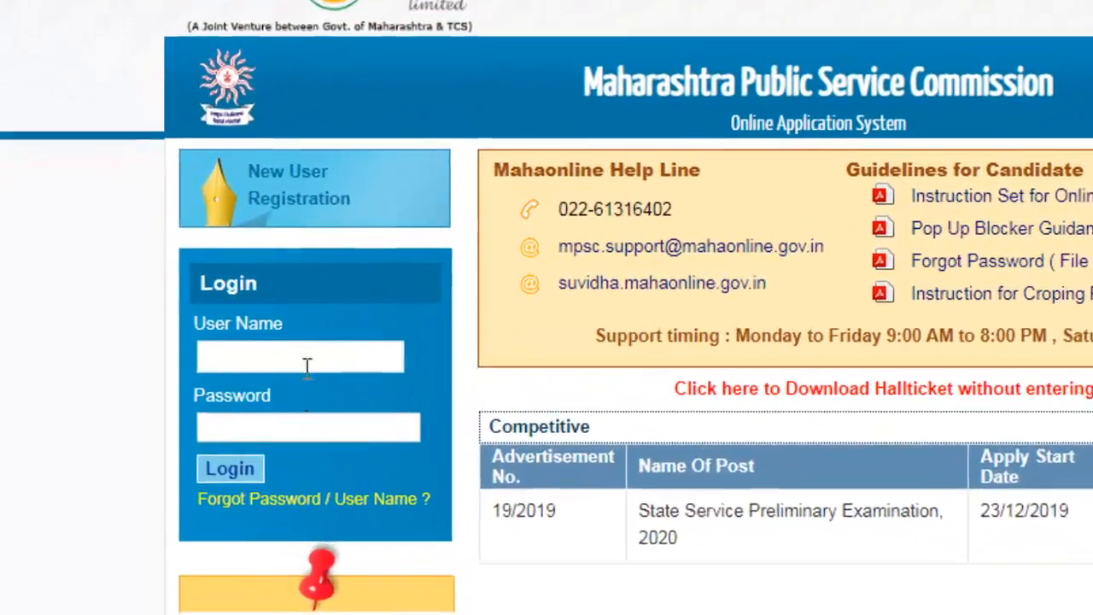
Log in with the registered user name and account password
{"action": "left_click", "coordinate": [204, 329]}
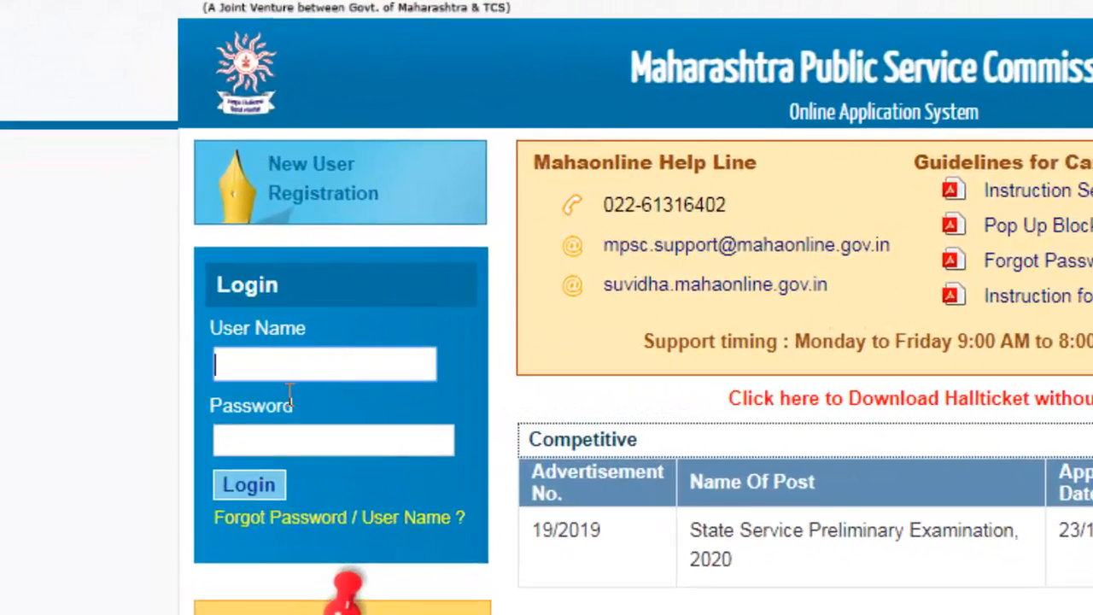
{"action": "type", "text": "sanjiivv"}
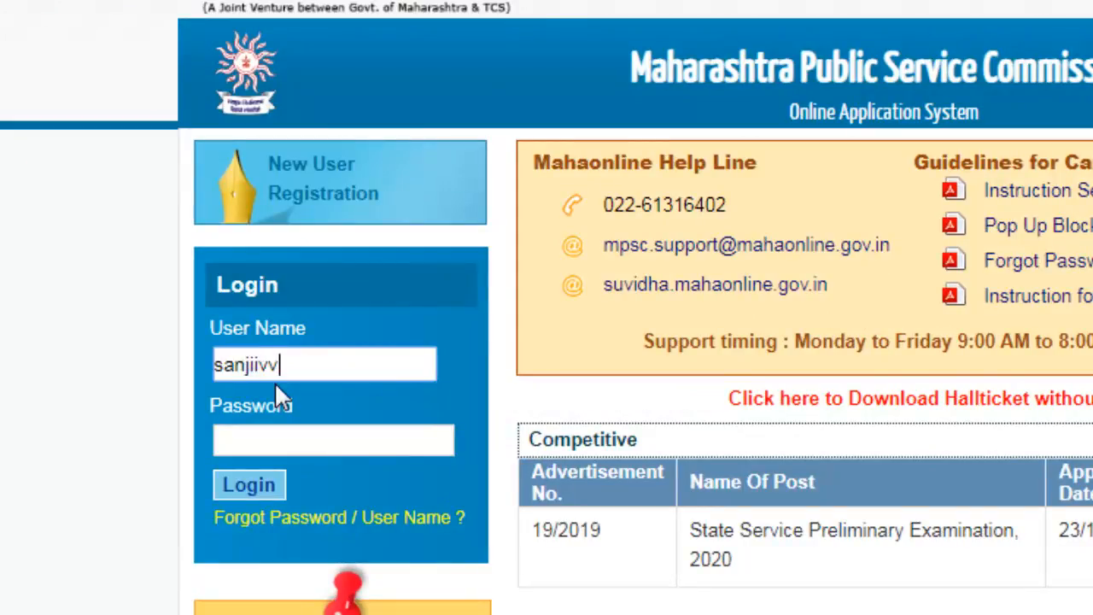
{"action": "key", "text": "Tab"}
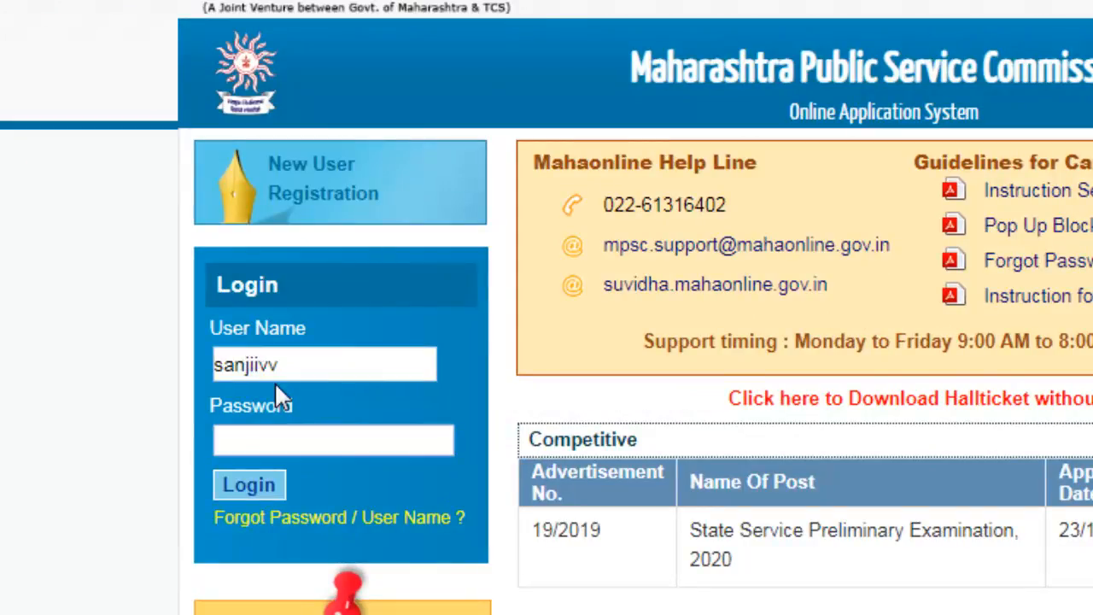
{"action": "type", "text": "**********"}
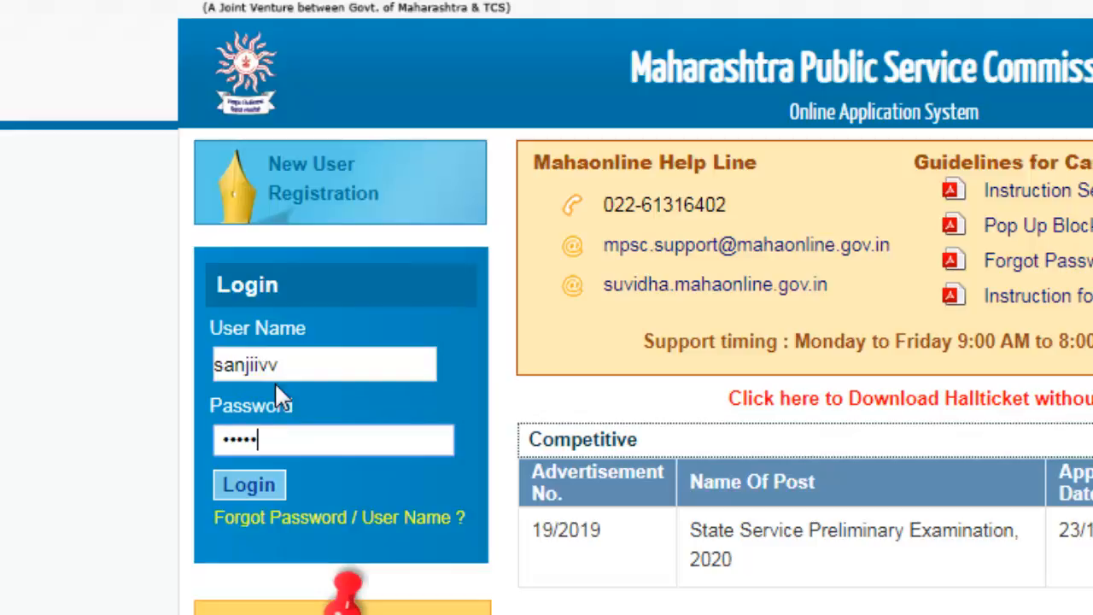
{"action": "type", "text": "*"}
{"action": "left_click", "coordinate": [255, 489]}
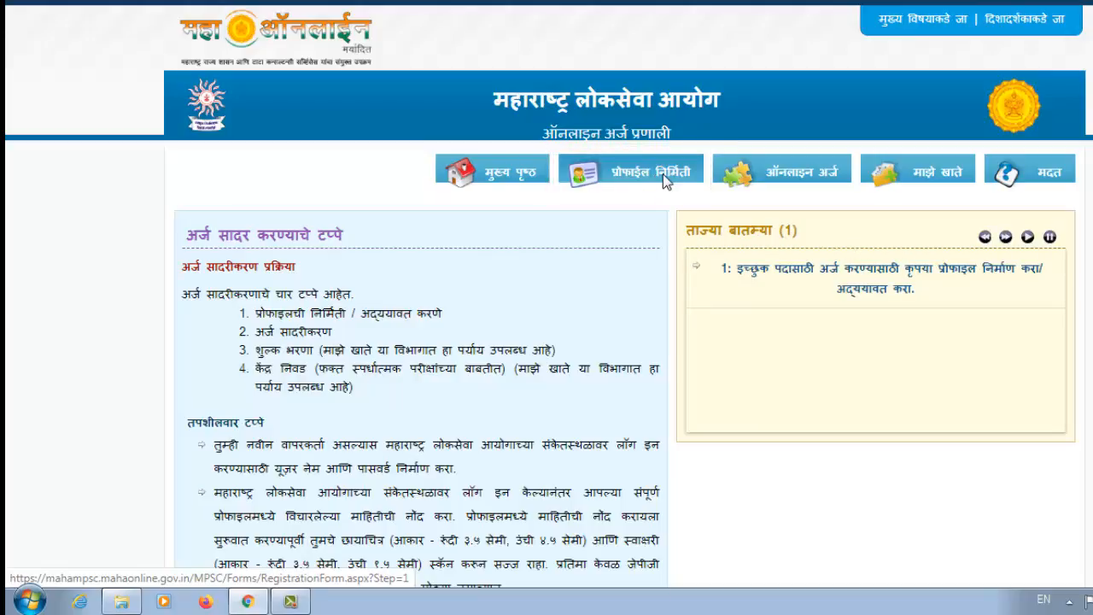
Open the Profile creation form and scroll to its Aadhaar details section
{"action": "left_click", "coordinate": [663, 173]}
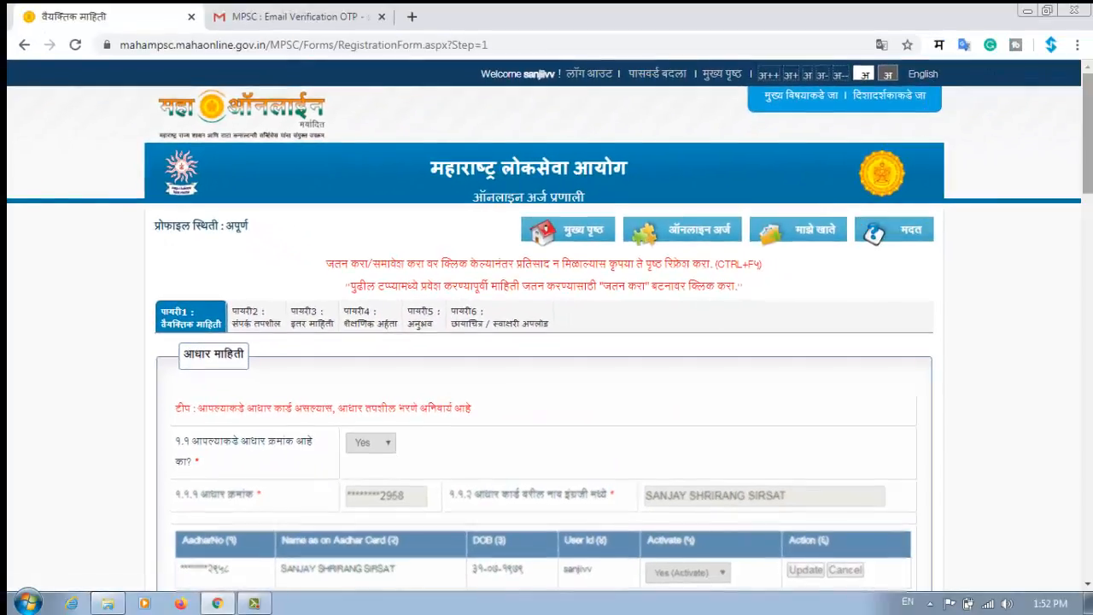
{"action": "left_click_drag", "start_coordinate": [1087, 139], "coordinate": [1088, 155]}
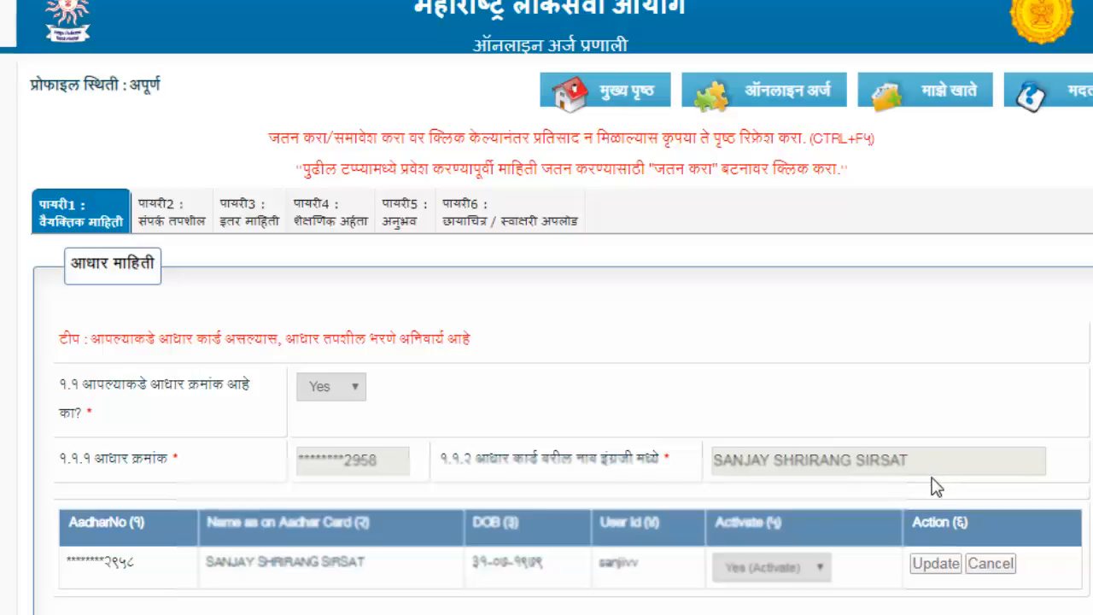
{"action": "scroll", "coordinate": [547, 342], "scroll_direction": "down", "scroll_amount": 8}
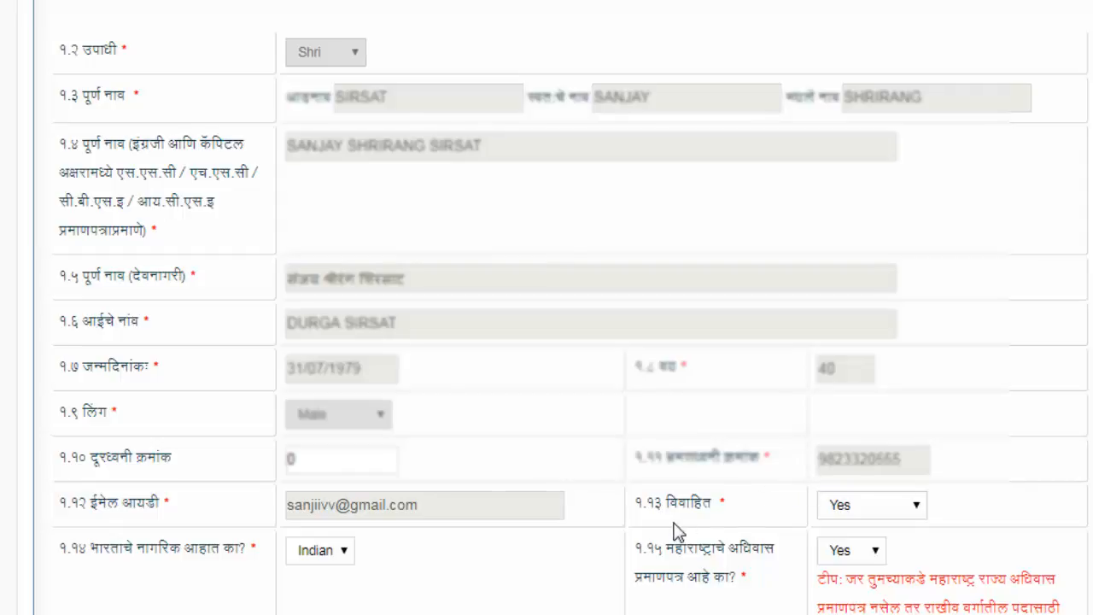
{"action": "scroll", "coordinate": [691, 389], "scroll_direction": "down", "scroll_amount": 3}
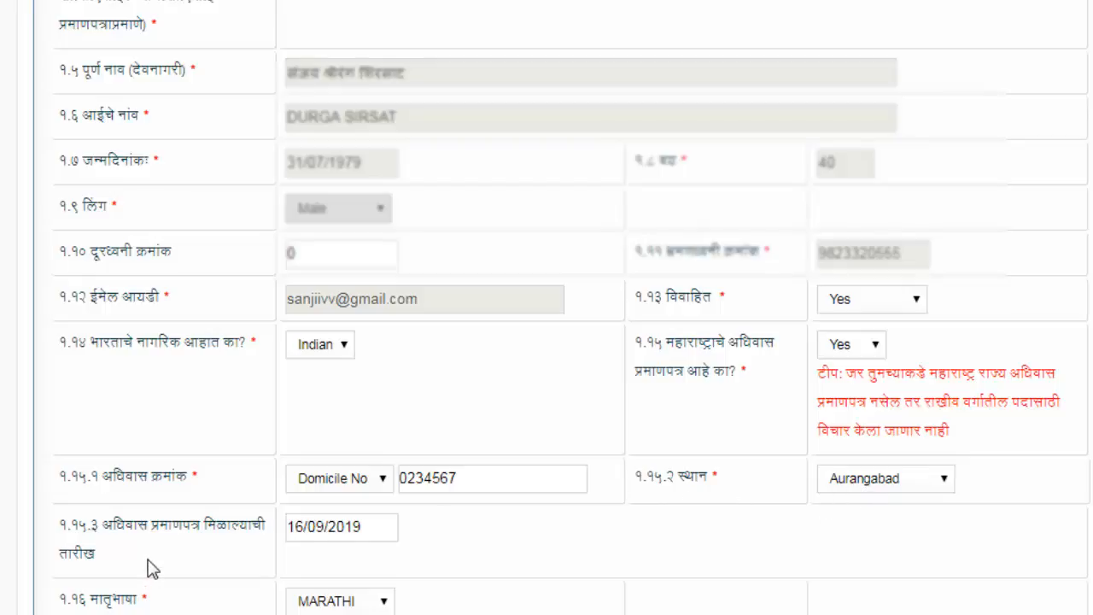
{"action": "left_click_drag", "start_coordinate": [152, 525], "coordinate": [273, 532]}
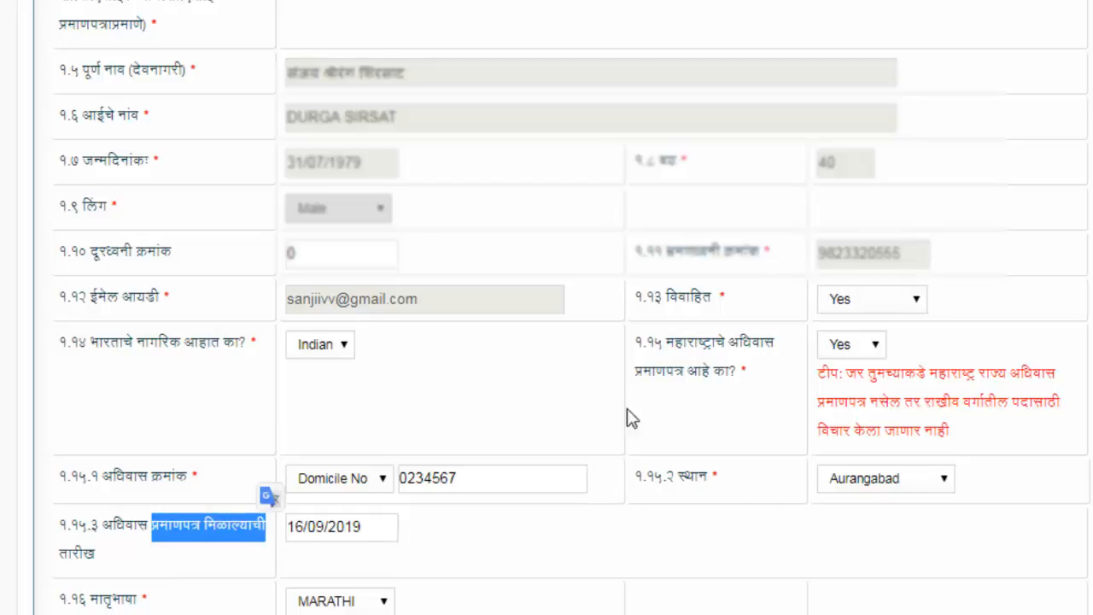
{"action": "scroll", "coordinate": [546, 342], "scroll_direction": "down", "scroll_amount": 5}
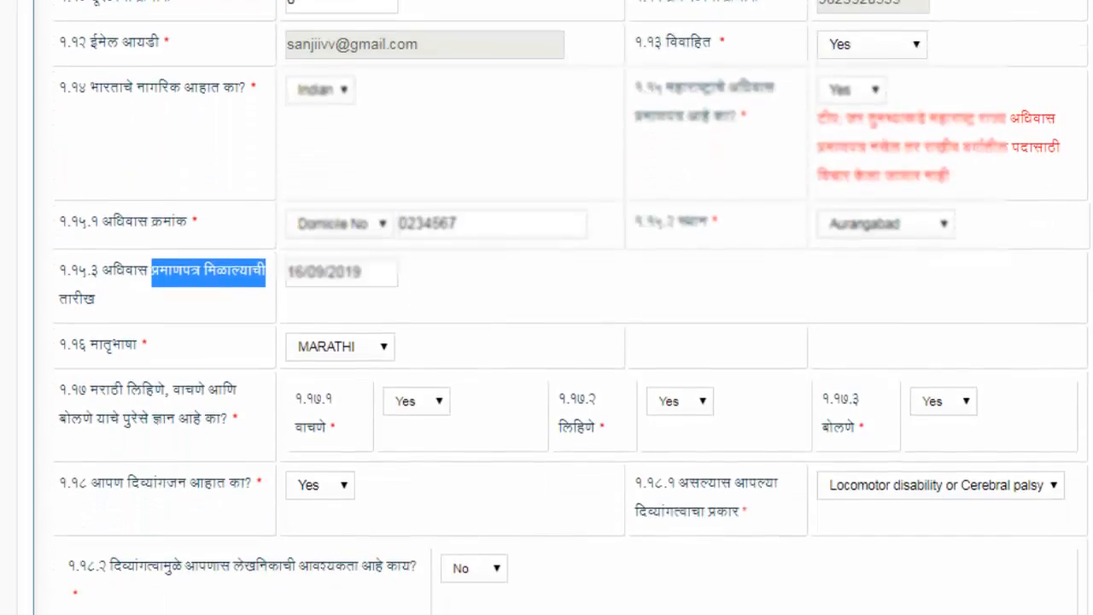
{"action": "scroll", "coordinate": [222, 67], "scroll_direction": "down", "scroll_amount": 2}
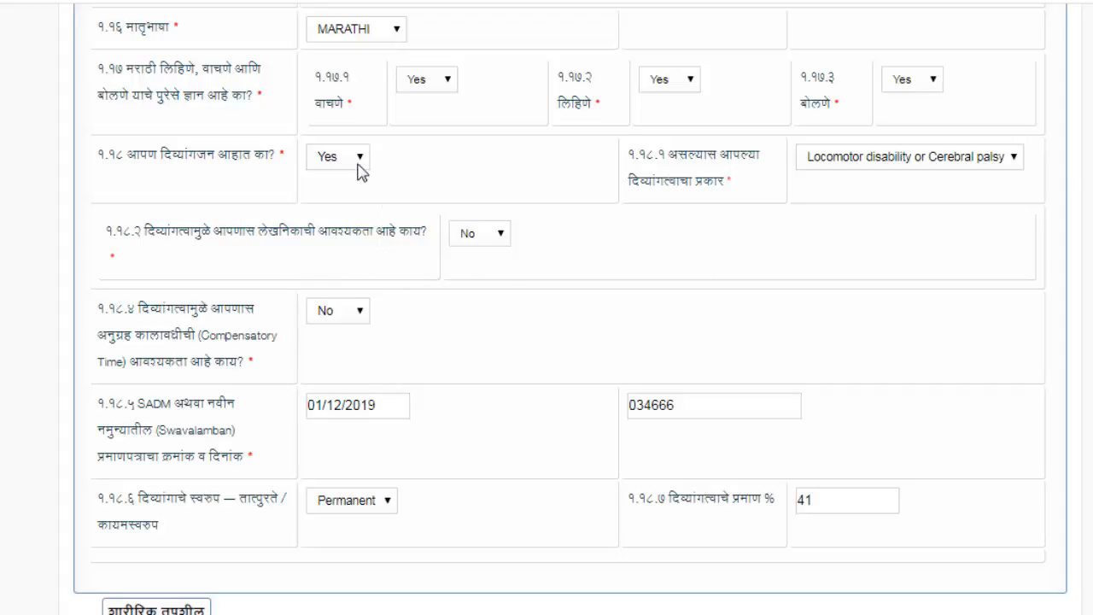
{"action": "left_click", "coordinate": [981, 163]}
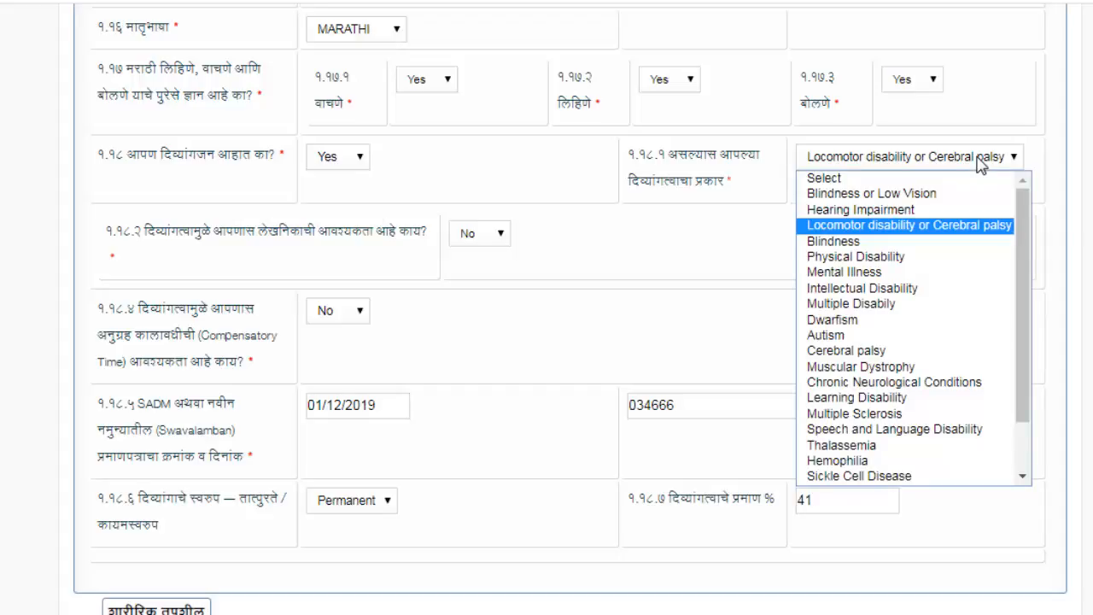
{"action": "left_click", "coordinate": [981, 162]}
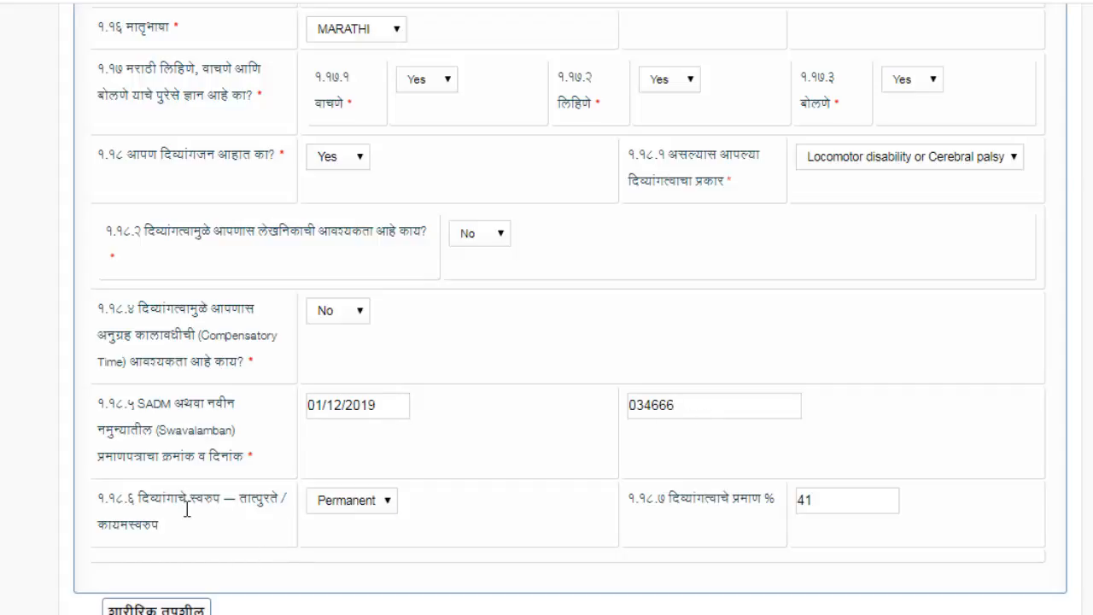
{"action": "left_click_drag", "start_coordinate": [188, 510], "coordinate": [281, 505]}
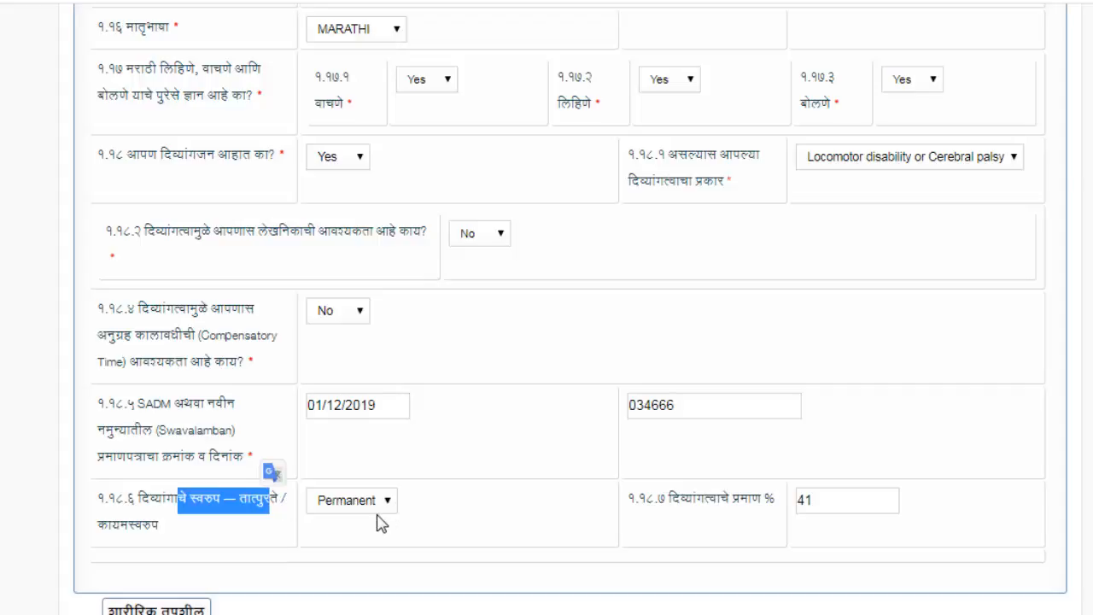
{"action": "left_click", "coordinate": [859, 501]}
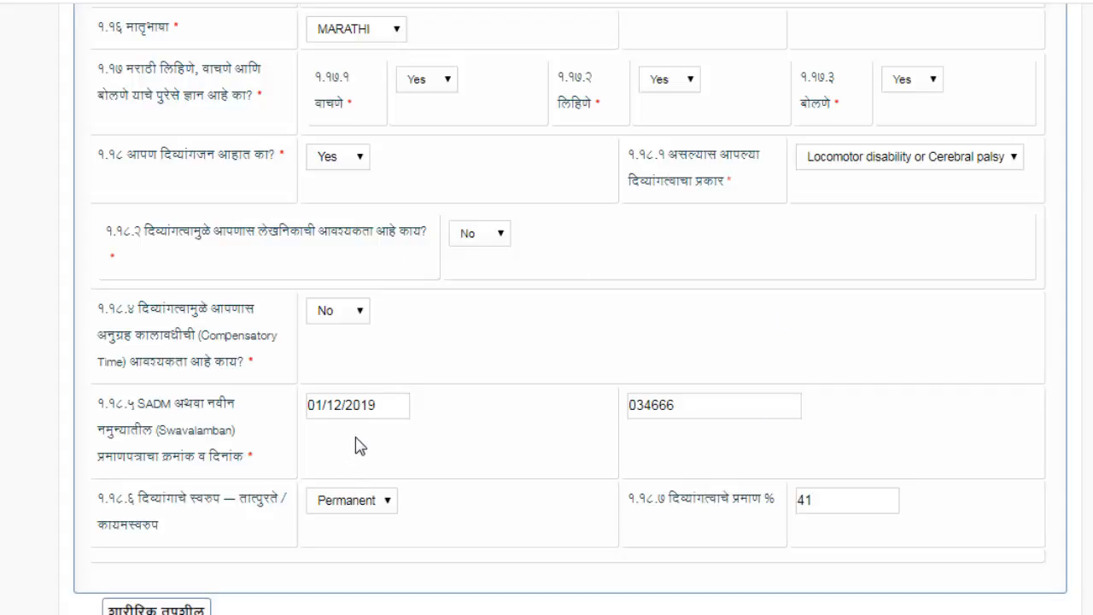
{"action": "left_click", "coordinate": [357, 161]}
{"action": "left_click", "coordinate": [356, 161]}
{"action": "scroll", "coordinate": [423, 345], "scroll_direction": "down", "scroll_amount": 6}
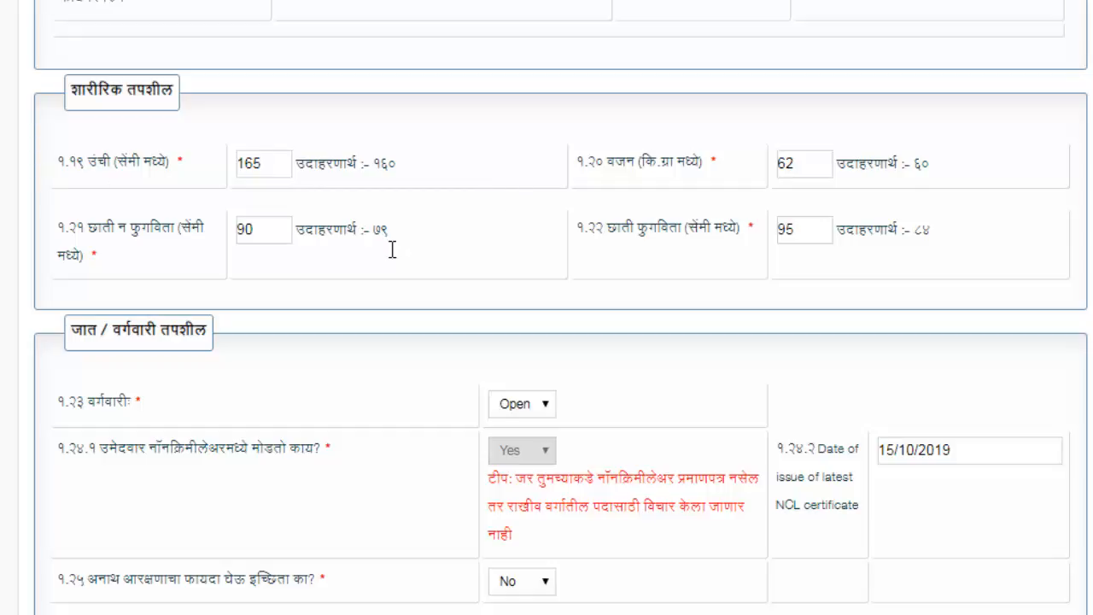
{"action": "scroll", "coordinate": [388, 241], "scroll_direction": "down", "scroll_amount": 2}
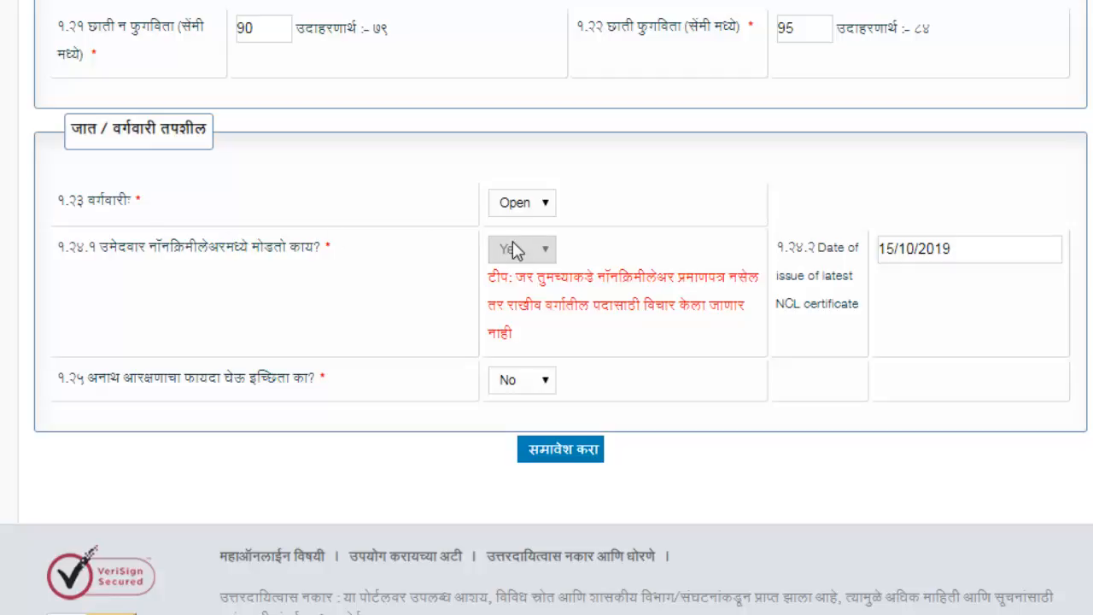
{"action": "left_click", "coordinate": [539, 205]}
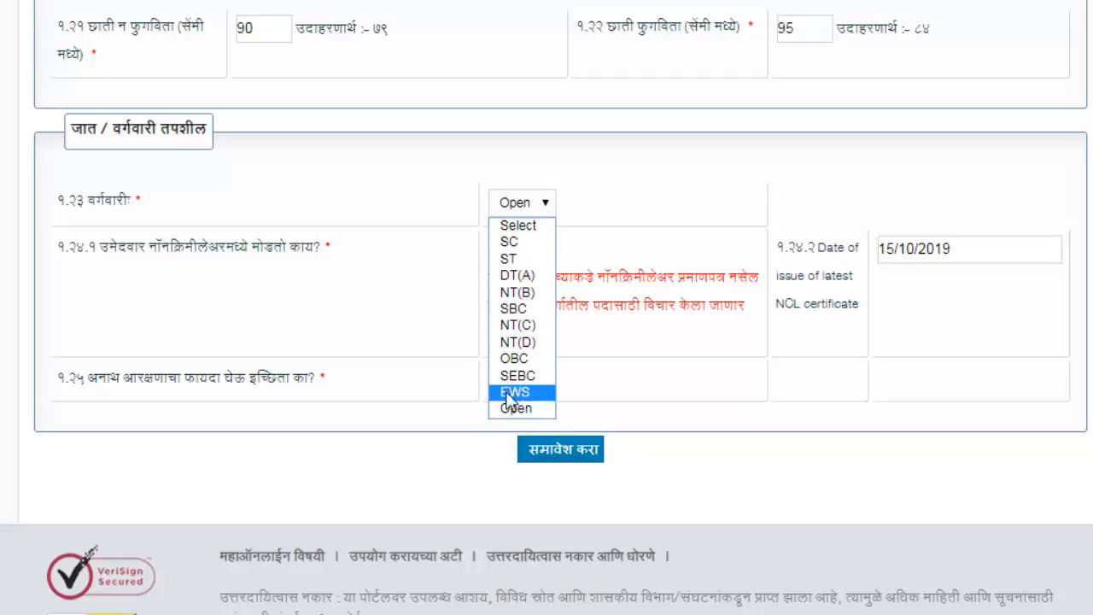
{"action": "left_click", "coordinate": [512, 408]}
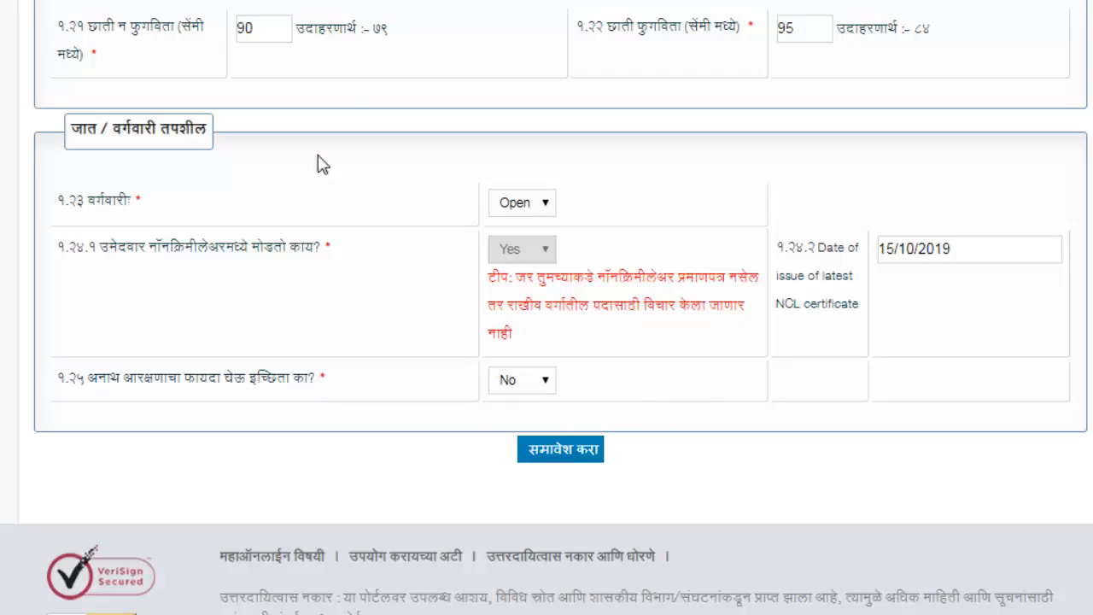
Save and confirm the step 1 personal details, then scroll back to the top
{"action": "left_click", "coordinate": [570, 468]}
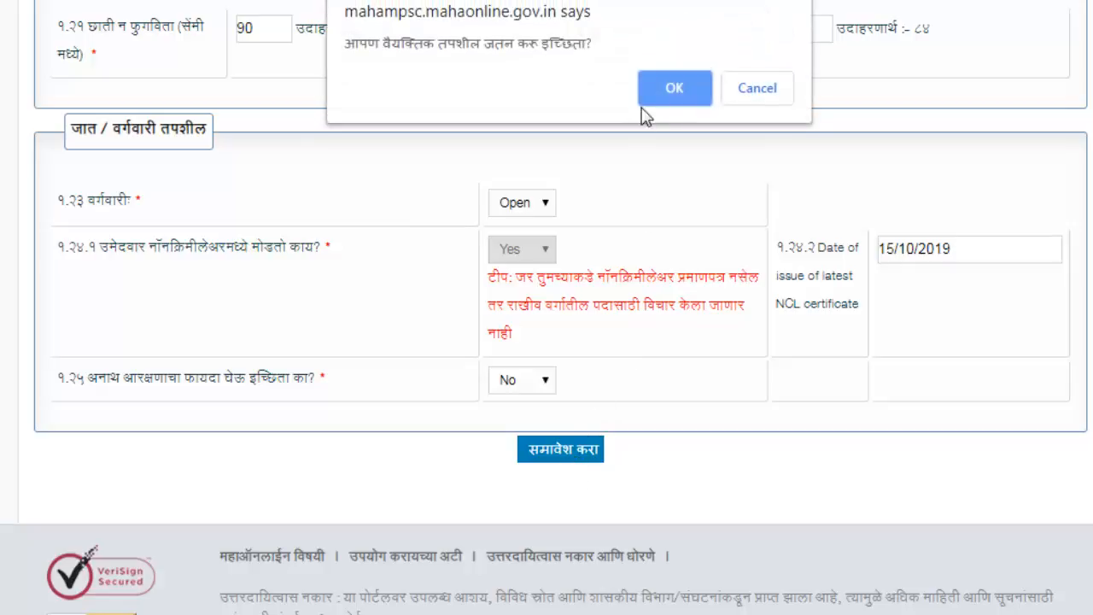
{"action": "left_click", "coordinate": [674, 89]}
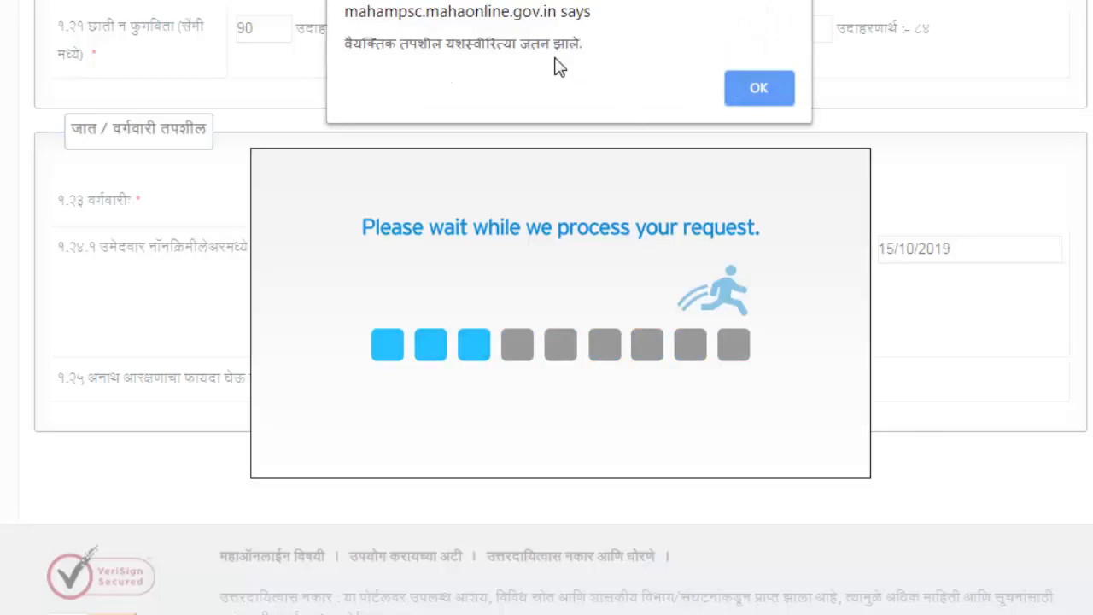
{"action": "left_click", "coordinate": [760, 86]}
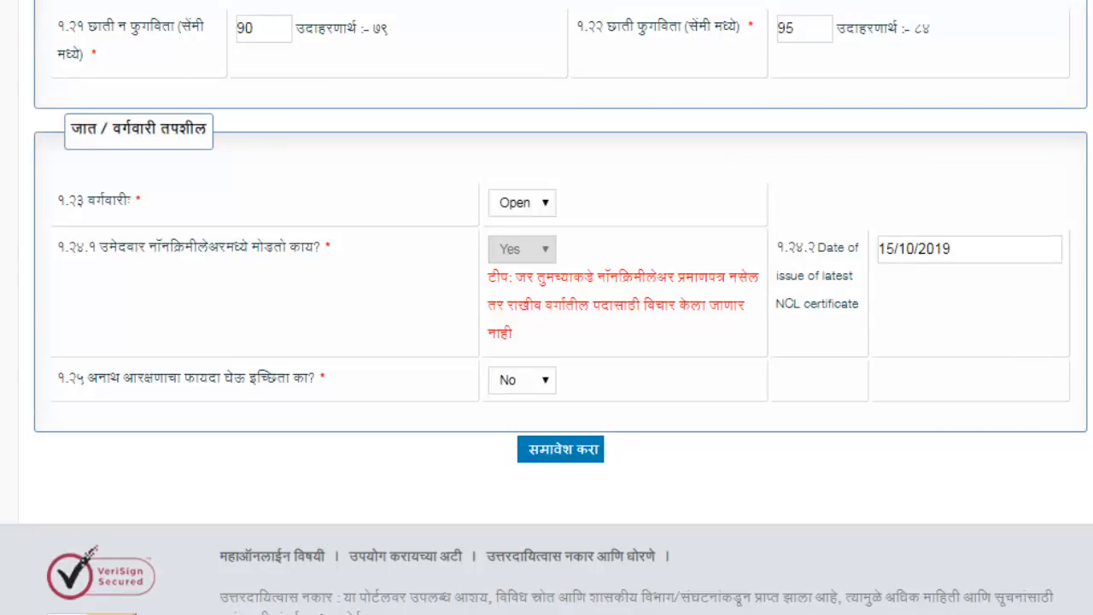
{"action": "scroll", "coordinate": [547, 308], "scroll_direction": "up", "scroll_amount": 20}
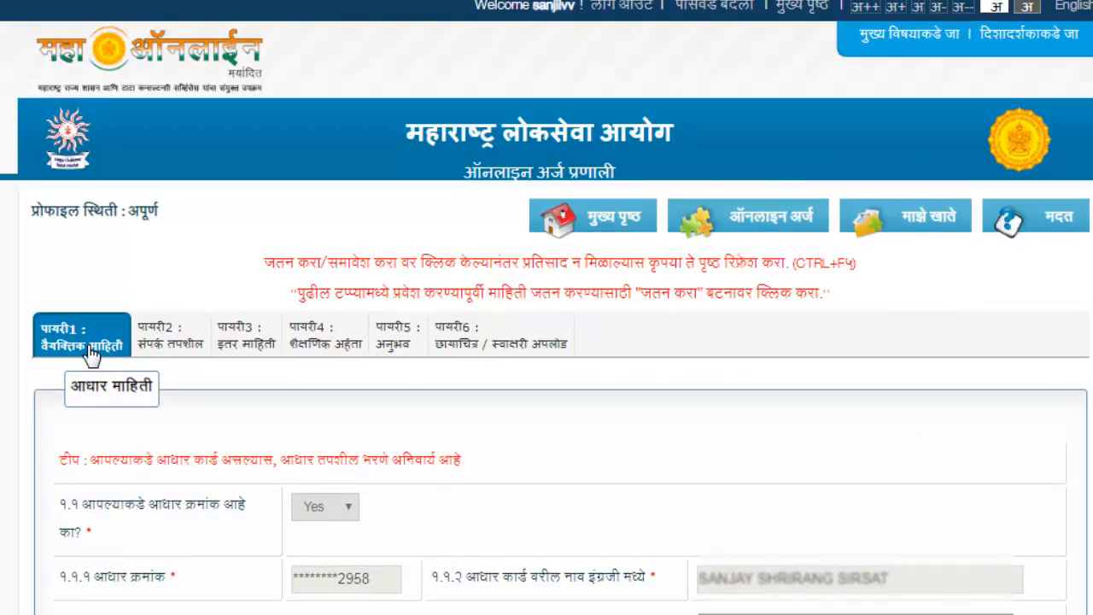
Review the step 2 contact details, then move to step 3 Other Information
{"action": "left_click", "coordinate": [168, 344]}
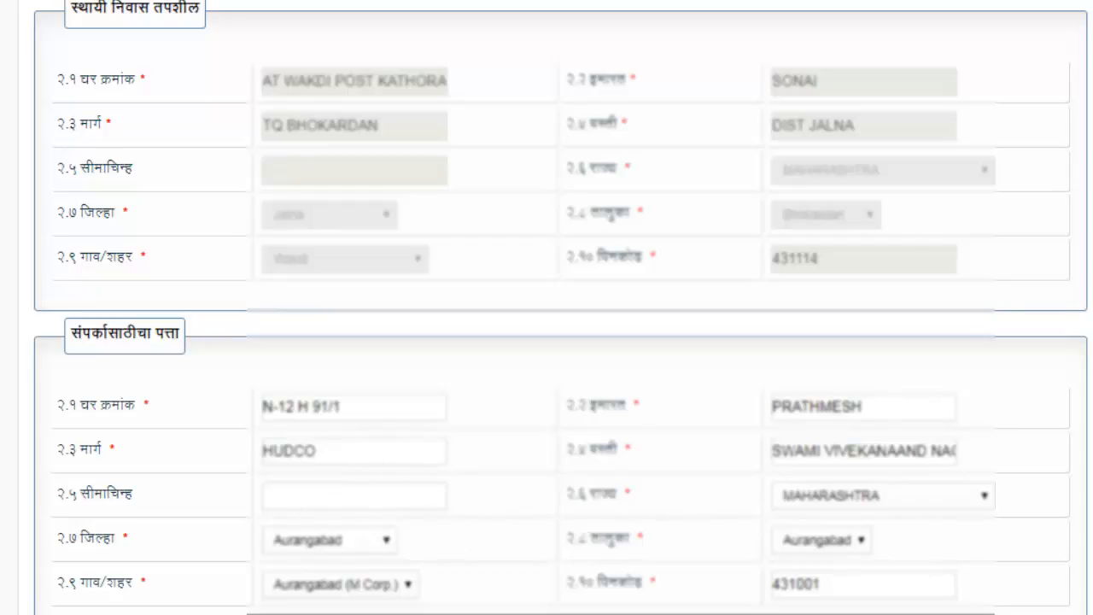
{"action": "scroll", "coordinate": [772, 384], "scroll_direction": "up", "scroll_amount": 5}
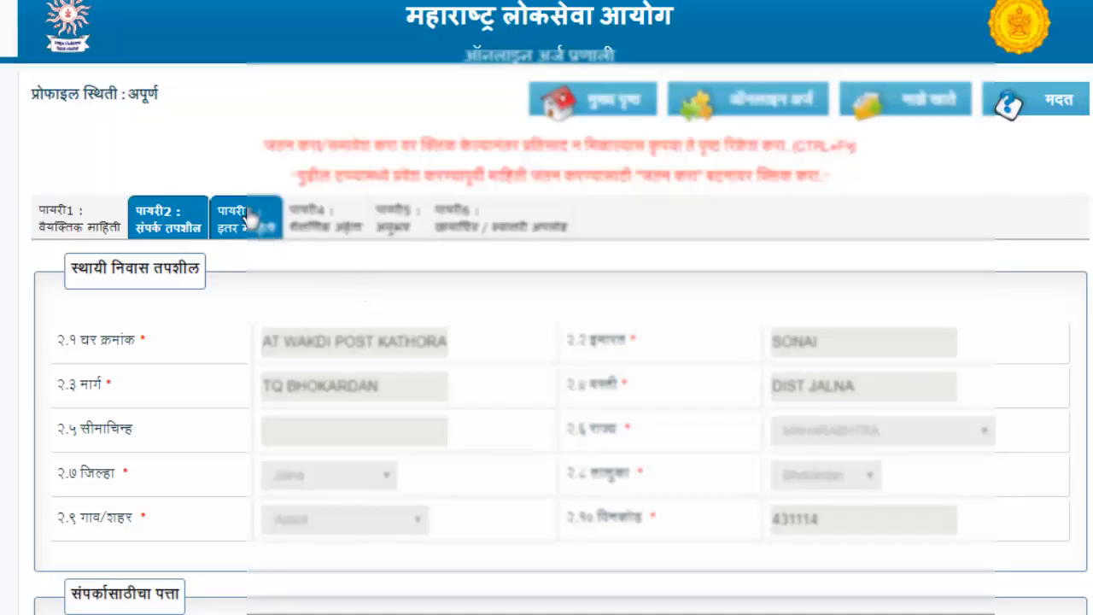
{"action": "left_click", "coordinate": [248, 219]}
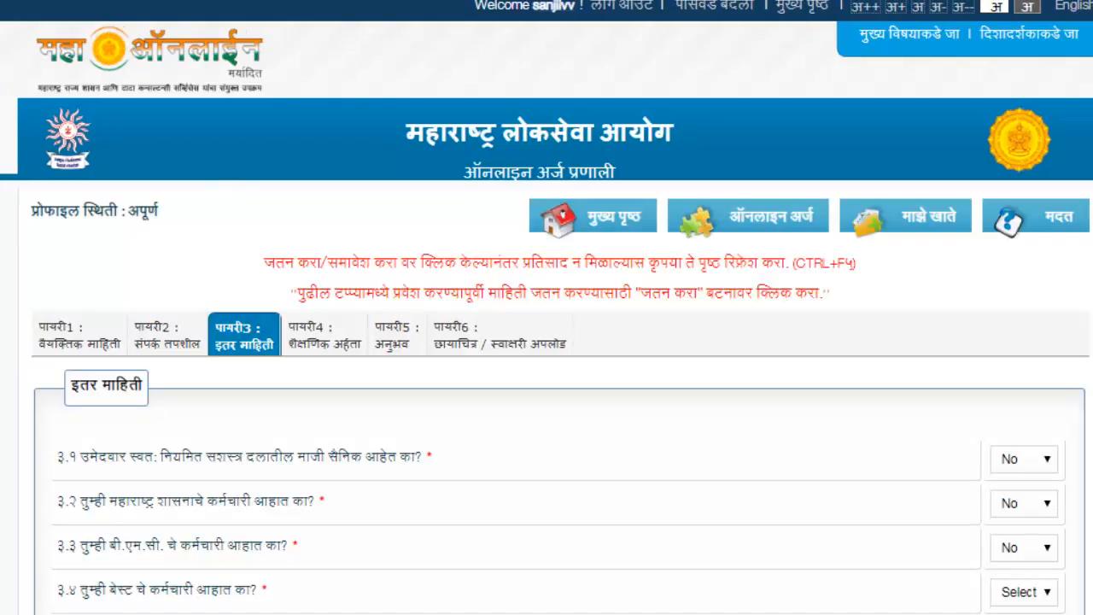
Scroll down to questions 3.8 and 3.9 and select the activities and hobby fields
{"action": "scroll", "coordinate": [547, 308], "scroll_direction": "down", "scroll_amount": 4}
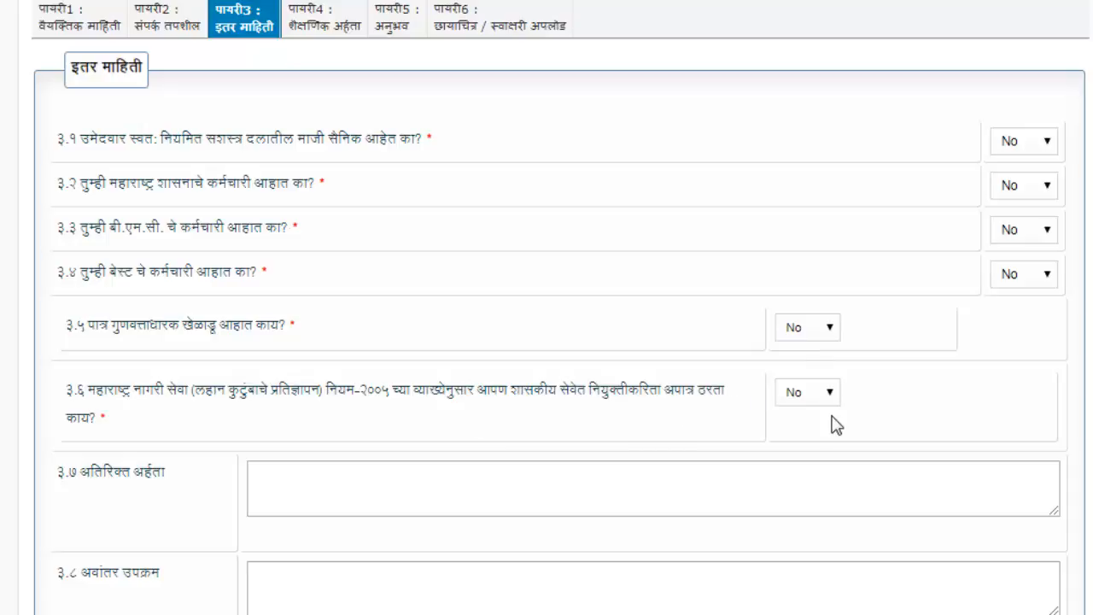
{"action": "scroll", "coordinate": [559, 307], "scroll_direction": "down", "scroll_amount": 3}
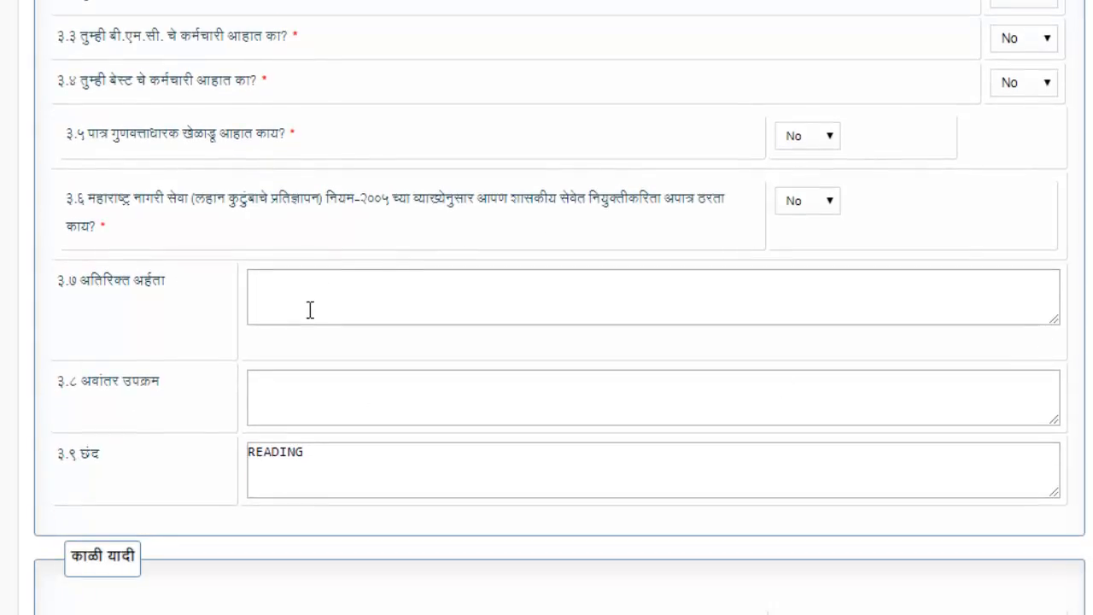
{"action": "left_click", "coordinate": [298, 405]}
{"action": "left_click", "coordinate": [326, 425]}
{"action": "left_click", "coordinate": [304, 471]}
Read through blacklist questions 3.10–3.13 on the Other Information step
{"action": "scroll", "coordinate": [304, 477], "scroll_direction": "down", "scroll_amount": 3}
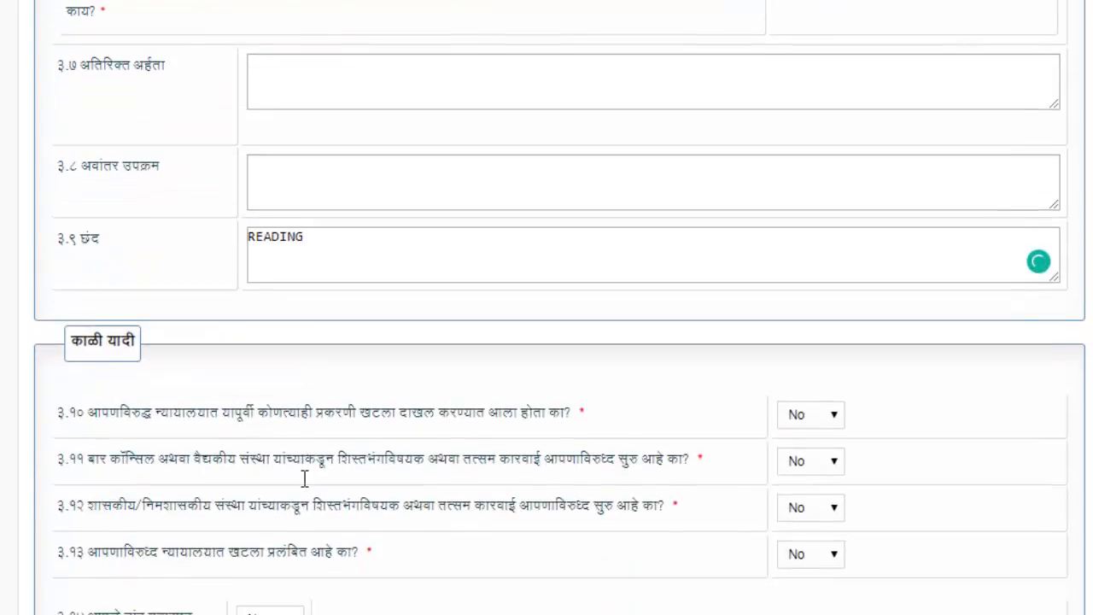
{"action": "scroll", "coordinate": [304, 478], "scroll_direction": "down", "scroll_amount": 1}
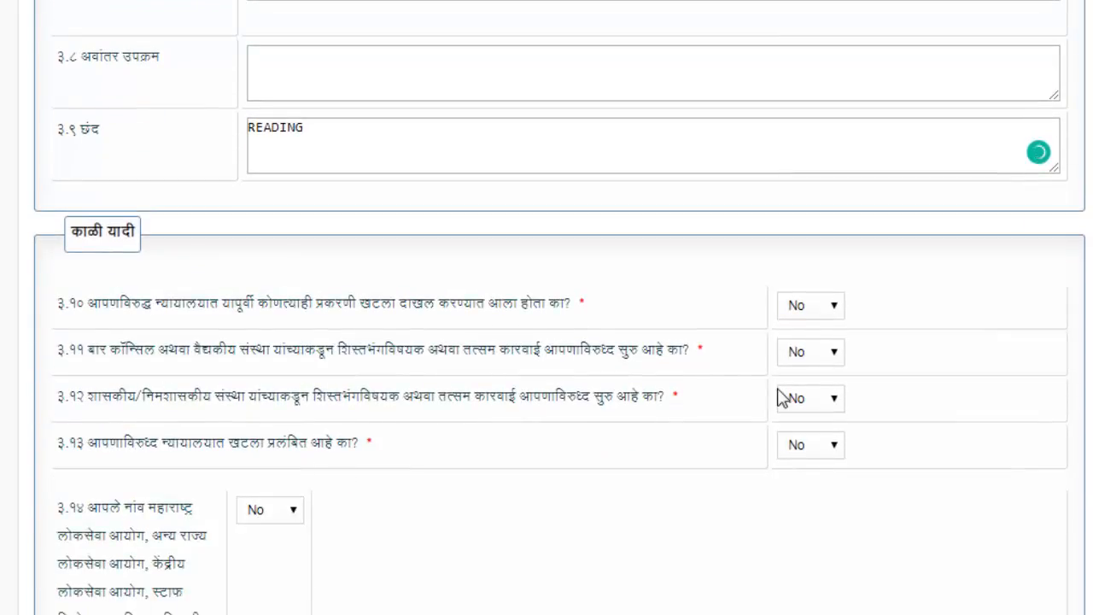
{"action": "scroll", "coordinate": [330, 317], "scroll_direction": "down", "scroll_amount": 1}
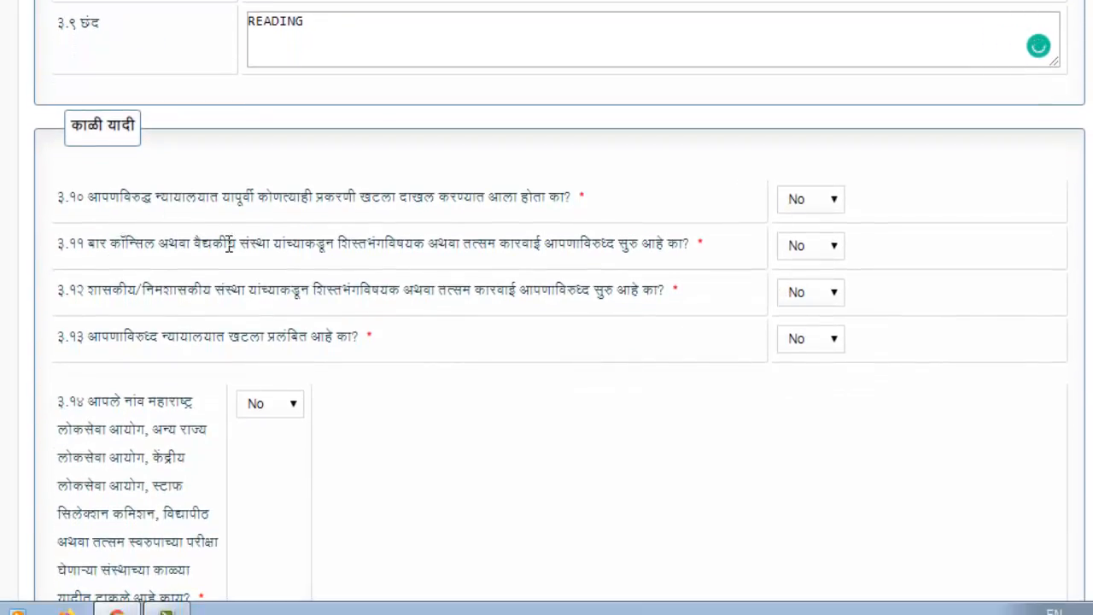
{"action": "left_click_drag", "start_coordinate": [488, 198], "coordinate": [581, 221]}
{"action": "left_click", "coordinate": [228, 256]}
{"action": "left_click_drag", "start_coordinate": [218, 311], "coordinate": [340, 314]}
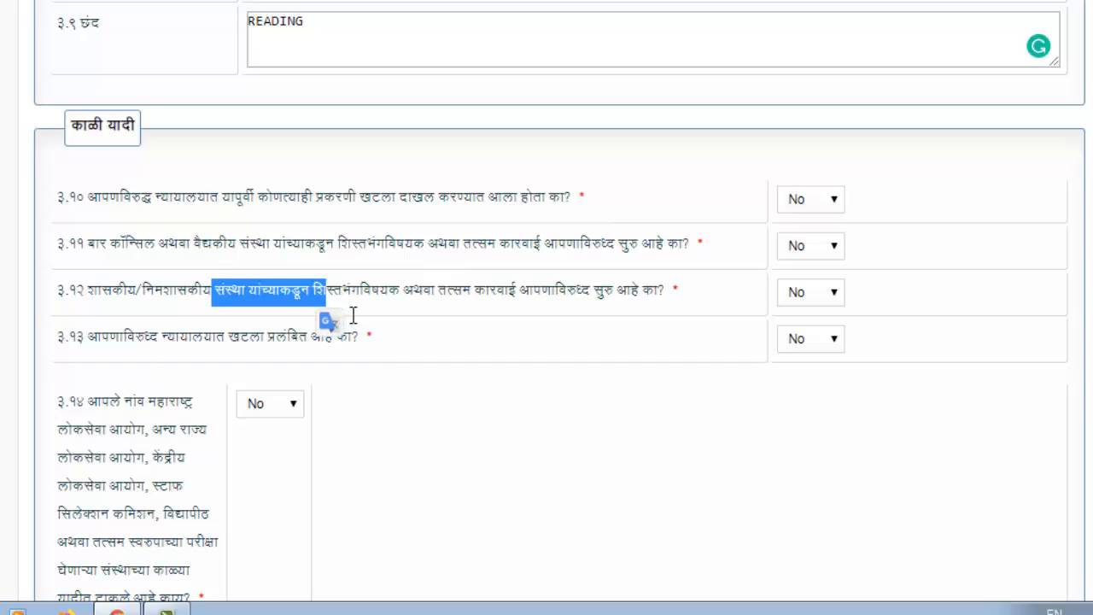
{"action": "left_click", "coordinate": [300, 359]}
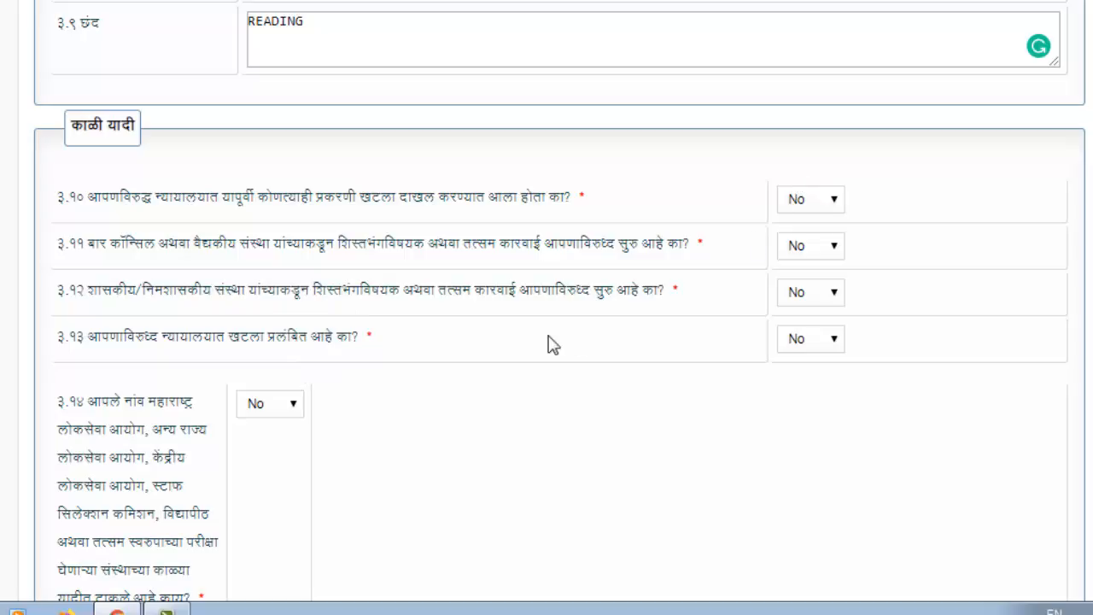
{"action": "scroll", "coordinate": [562, 430], "scroll_direction": "down", "scroll_amount": 3}
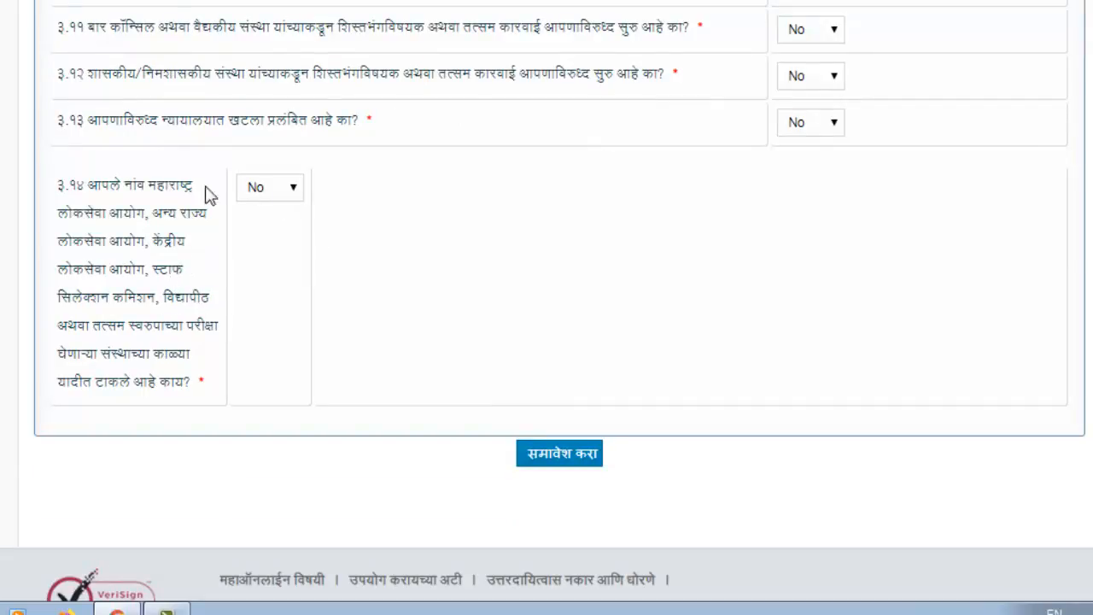
Save the Other Information answers and go to step 4 Qualification Information
{"action": "left_click", "coordinate": [582, 459]}
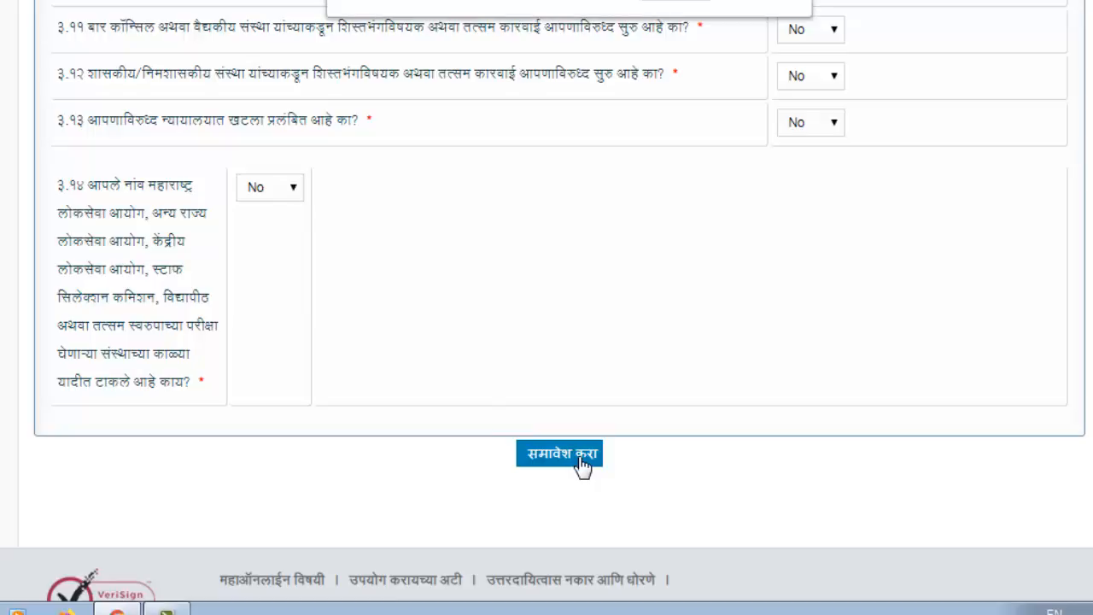
{"action": "left_click", "coordinate": [690, 4]}
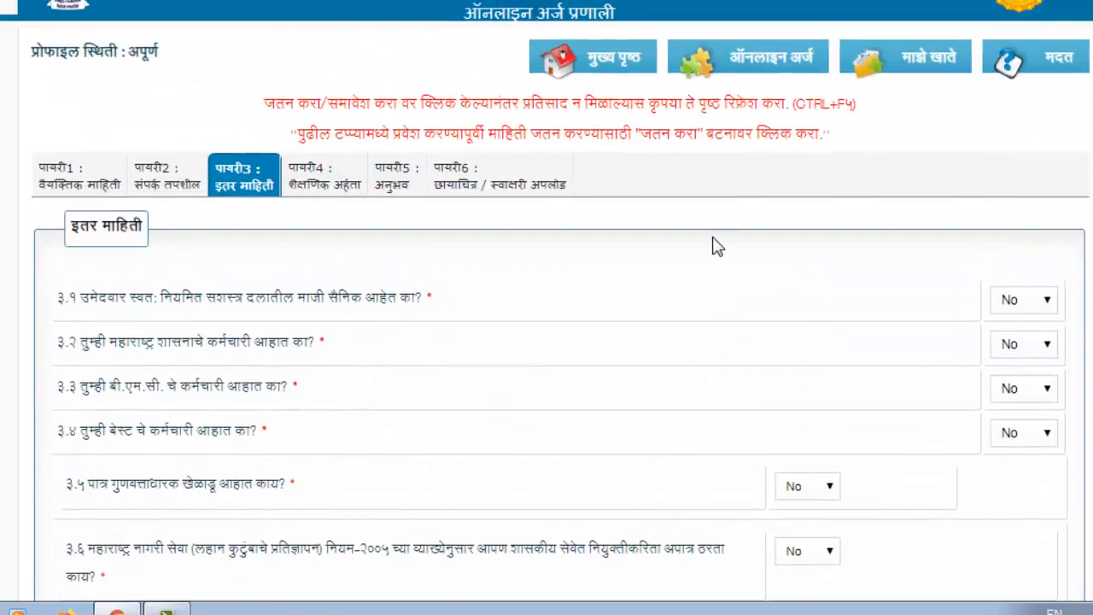
{"action": "left_click", "coordinate": [318, 194]}
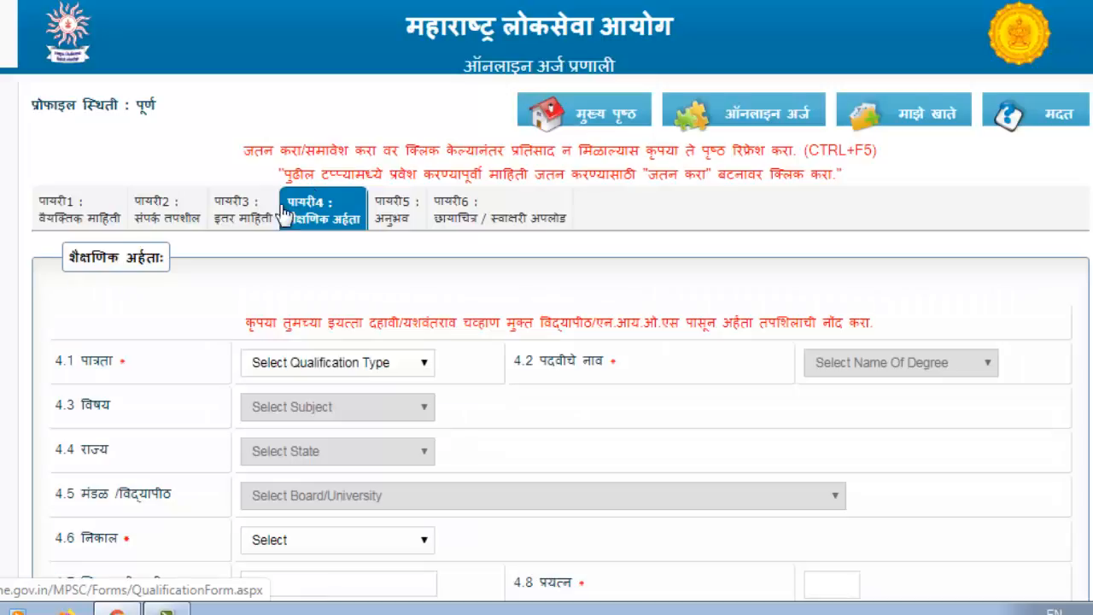
Pick SSC as both the qualification type and the degree name
{"action": "scroll", "coordinate": [547, 341], "scroll_direction": "down", "scroll_amount": 3}
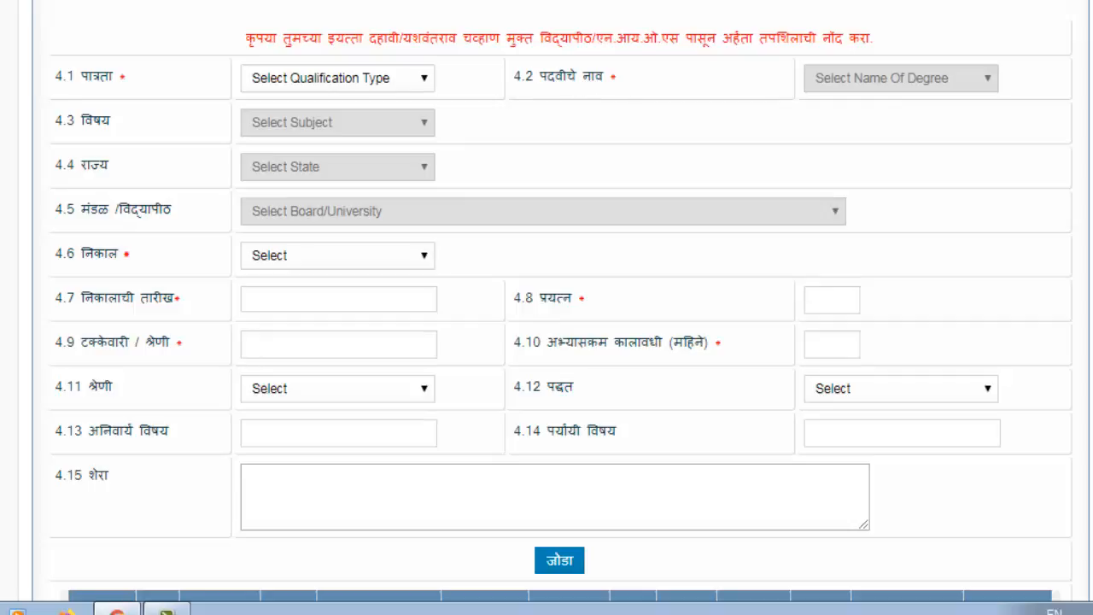
{"action": "left_click", "coordinate": [327, 86]}
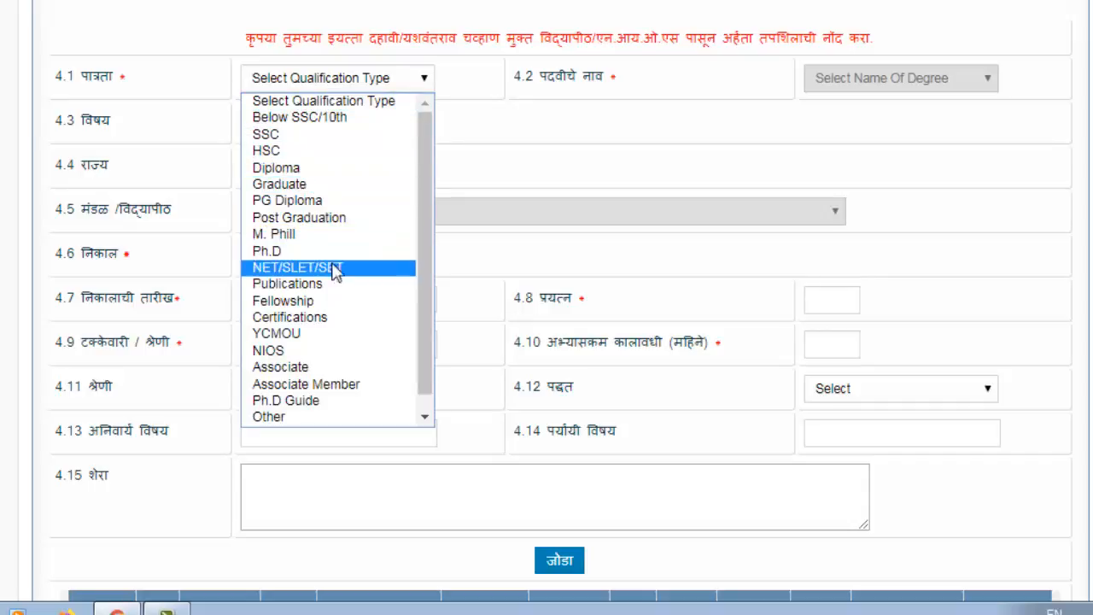
{"action": "left_click", "coordinate": [306, 142]}
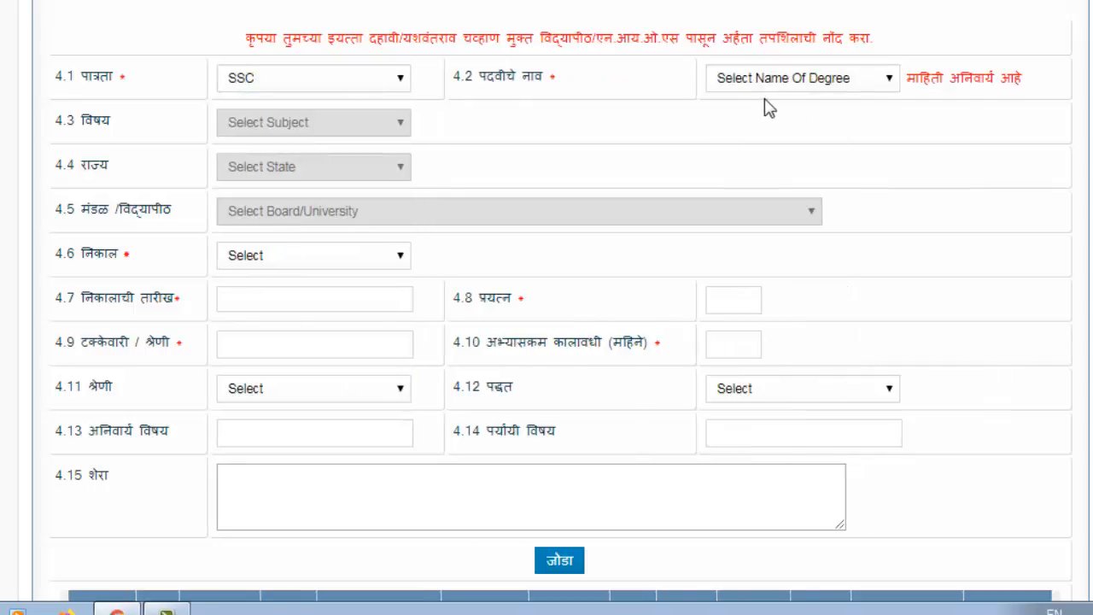
{"action": "left_click", "coordinate": [759, 80]}
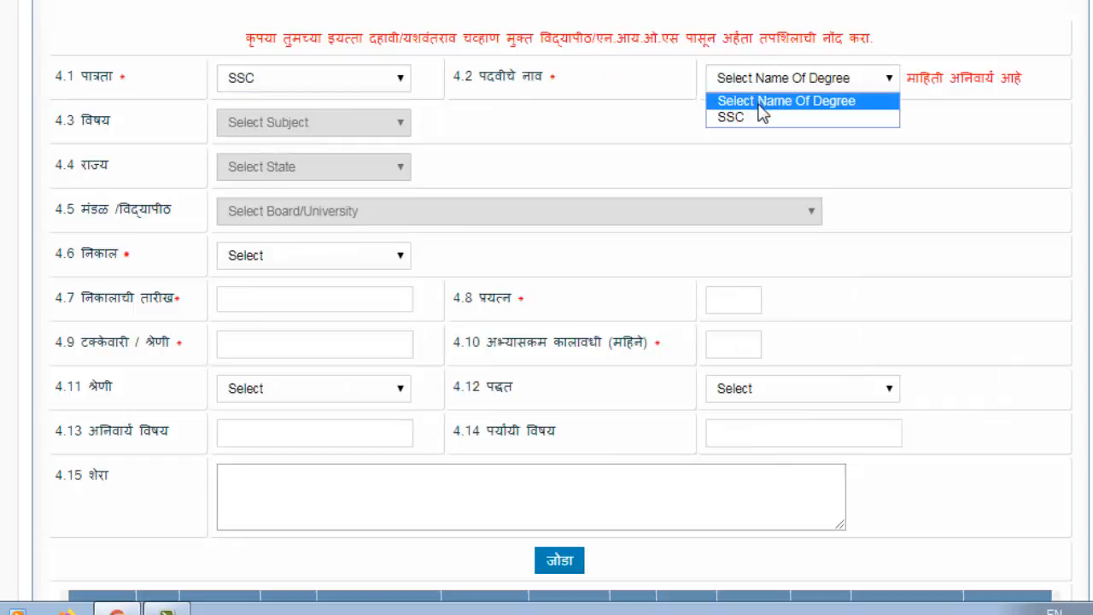
{"action": "left_click", "coordinate": [745, 120]}
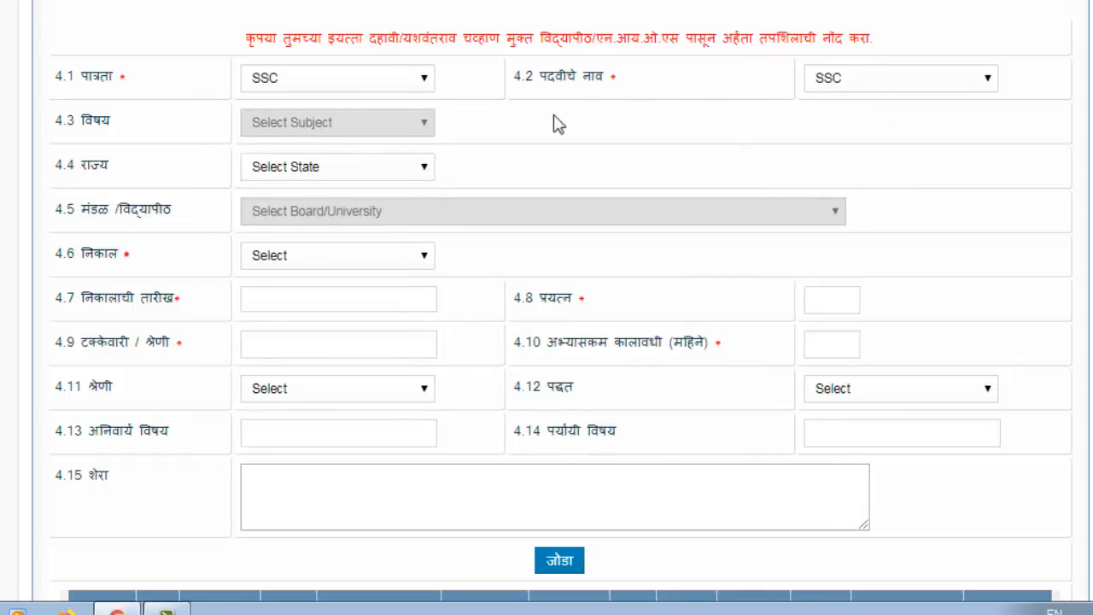
Recheck the degree list, keeping SSC, and dismiss the state list without choosing
{"action": "left_click", "coordinate": [870, 81]}
{"action": "left_click", "coordinate": [870, 82]}
{"action": "left_click", "coordinate": [345, 170]}
{"action": "left_click", "coordinate": [708, 142]}
{"action": "scroll", "coordinate": [674, 215], "scroll_direction": "up", "scroll_amount": 3}
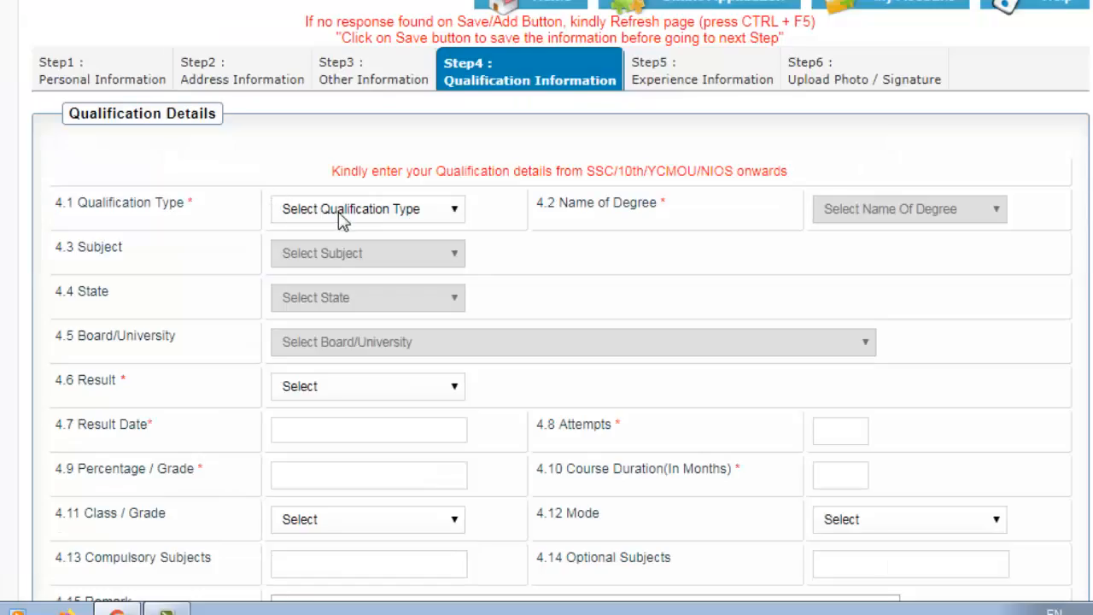
Set qualification type SSC and degree name SSC
{"action": "left_click", "coordinate": [339, 212]}
{"action": "left_click", "coordinate": [326, 269]}
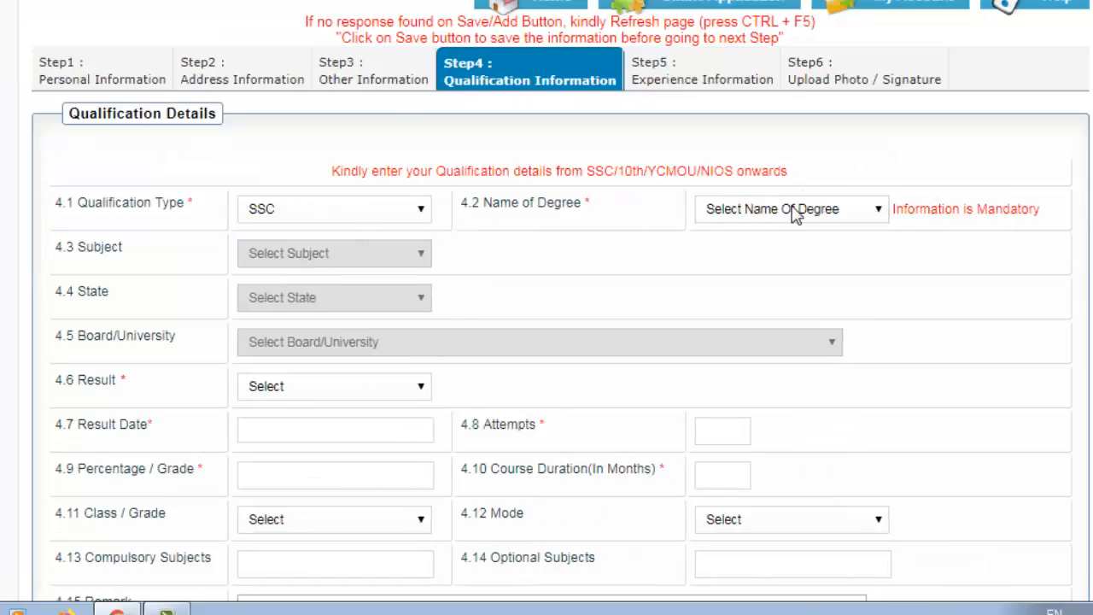
{"action": "left_click", "coordinate": [796, 213]}
{"action": "left_click", "coordinate": [771, 250]}
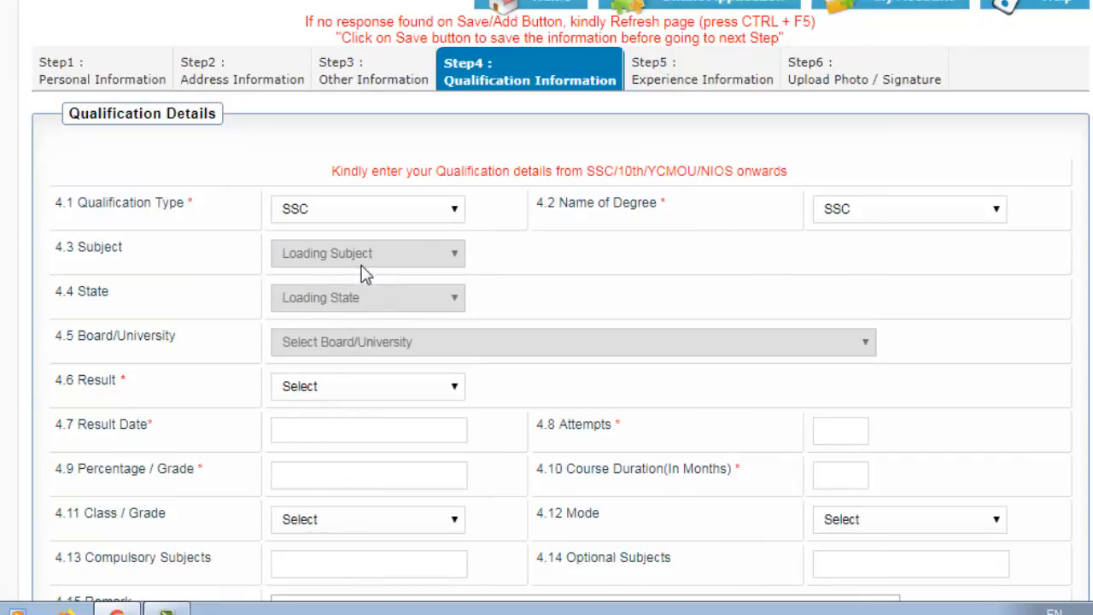
Set state महाराष्ट्र, board State Board and result Passed
{"action": "scroll", "coordinate": [295, 358], "scroll_direction": "down", "scroll_amount": 2}
{"action": "left_click", "coordinate": [339, 193]}
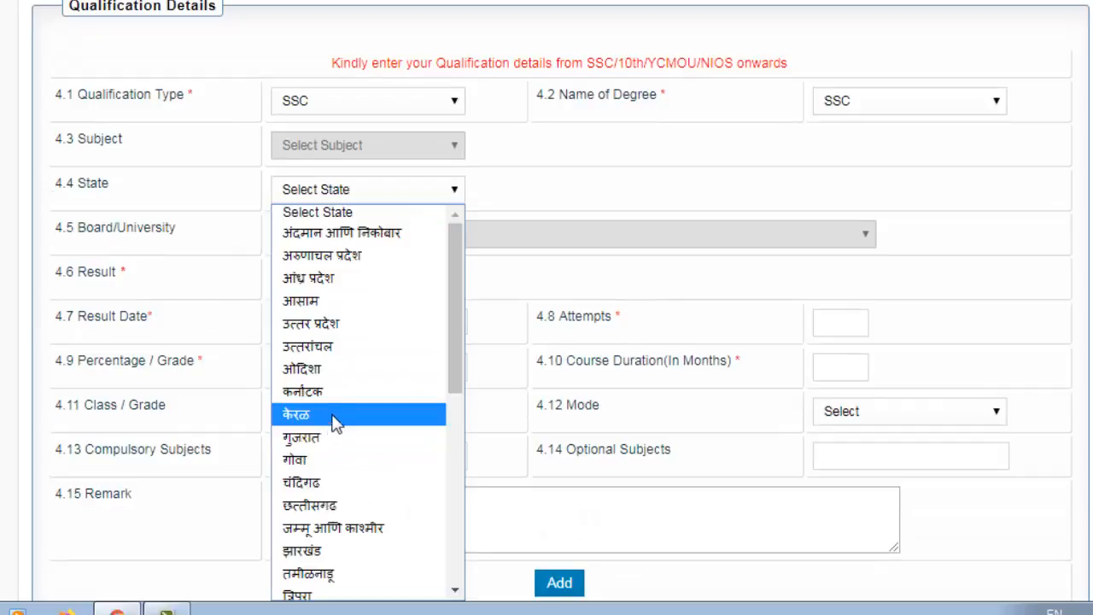
{"action": "left_click", "coordinate": [337, 346]}
{"action": "left_click", "coordinate": [333, 245]}
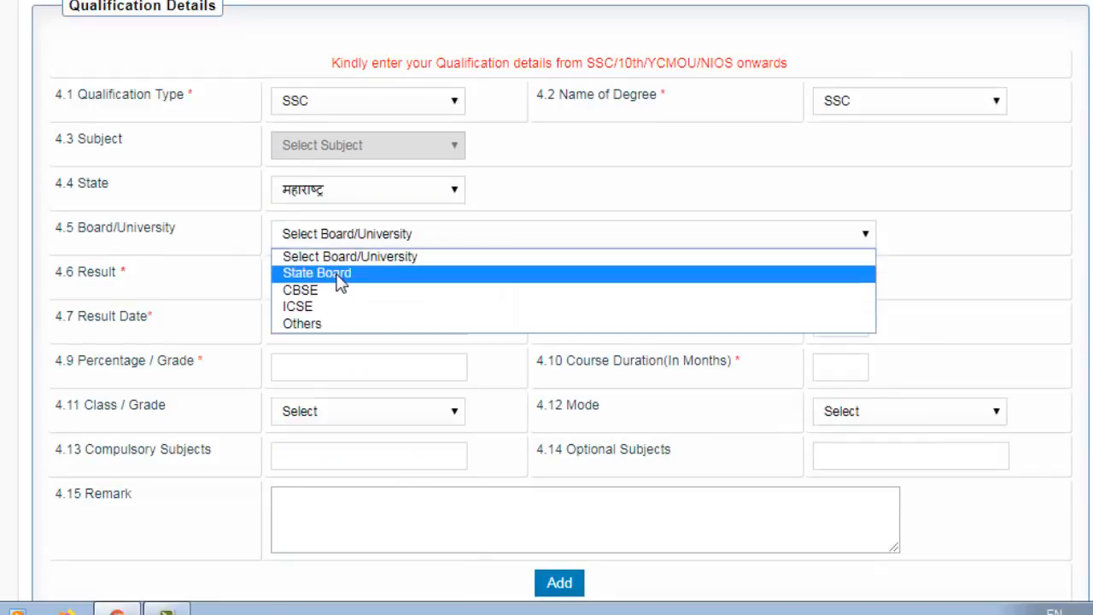
{"action": "left_click", "coordinate": [336, 278]}
{"action": "left_click", "coordinate": [326, 285]}
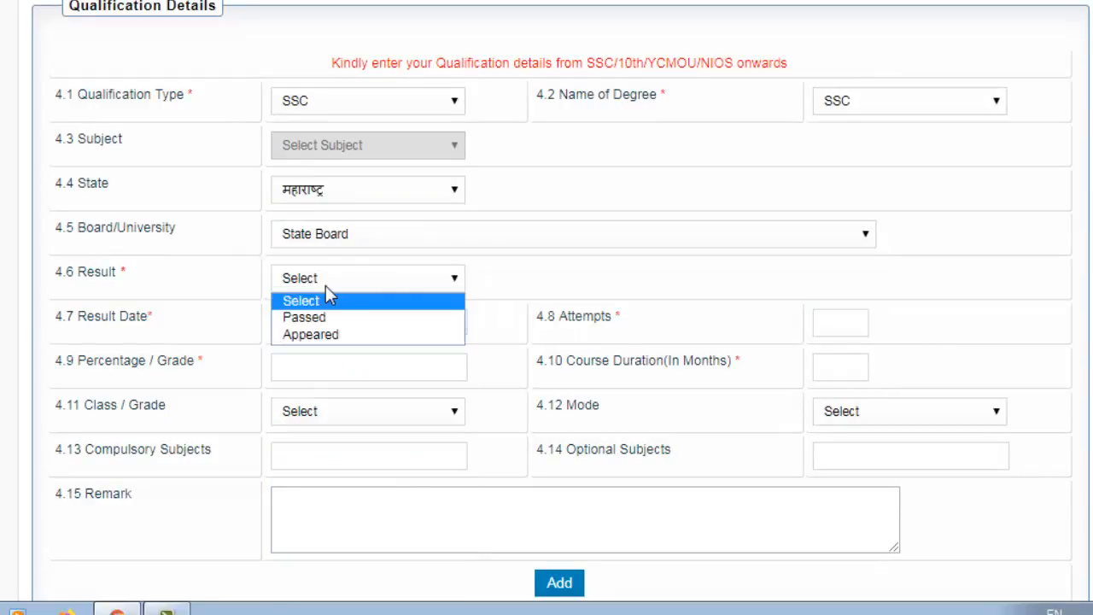
{"action": "left_click", "coordinate": [330, 286]}
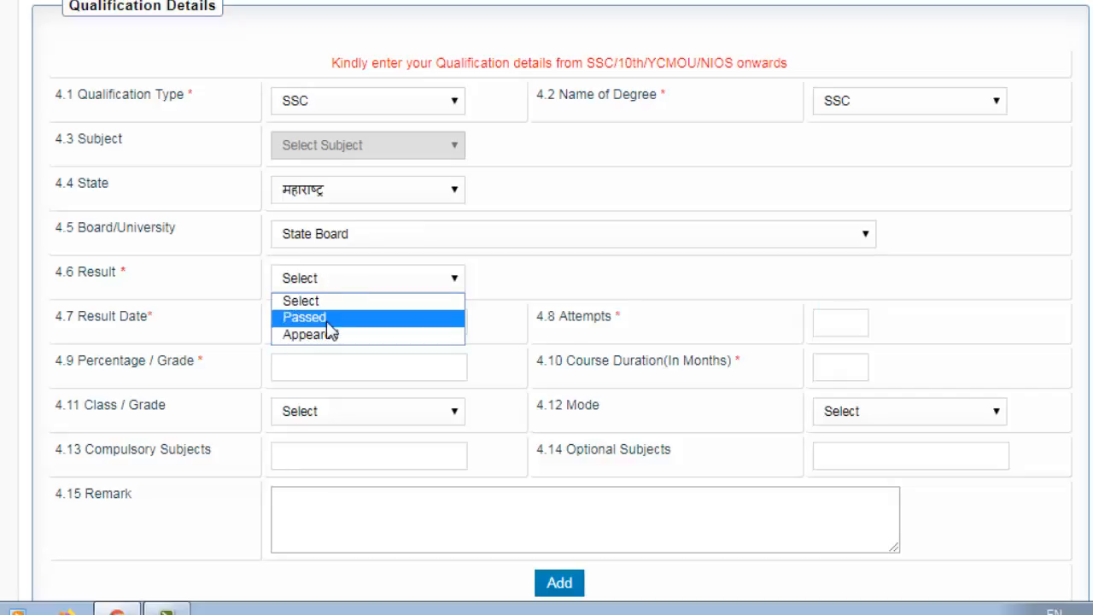
{"action": "left_click", "coordinate": [327, 319]}
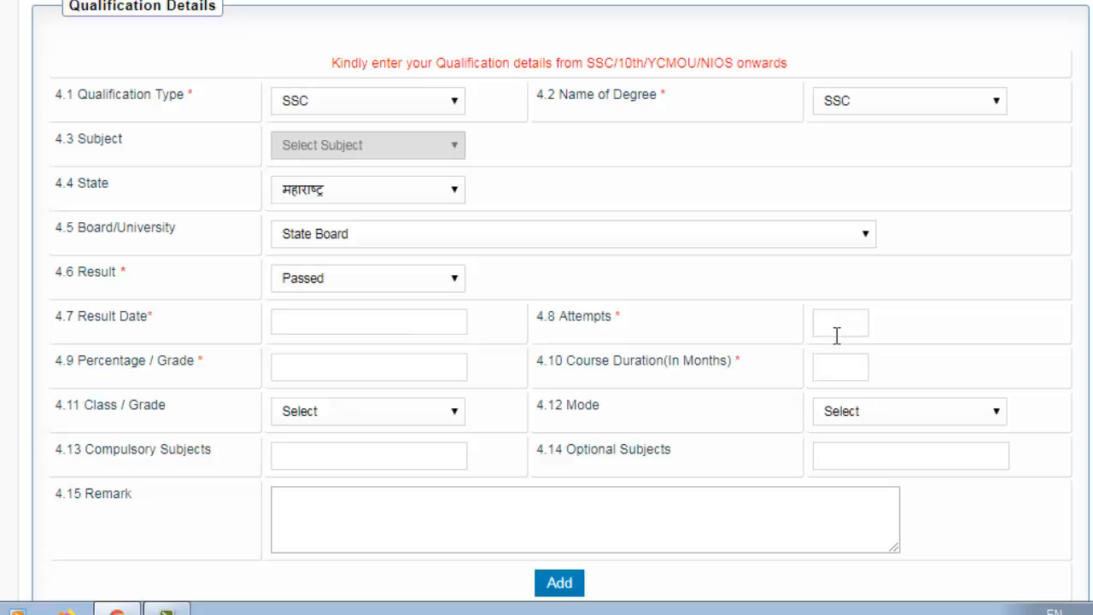
Set grade Pass Class and mode Traditional / Regular, touching the attempts, subjects and remark fields
{"action": "left_click", "coordinate": [838, 333]}
{"action": "scroll", "coordinate": [702, 386], "scroll_direction": "down", "scroll_amount": 1}
{"action": "scroll", "coordinate": [702, 385], "scroll_direction": "down", "scroll_amount": 1}
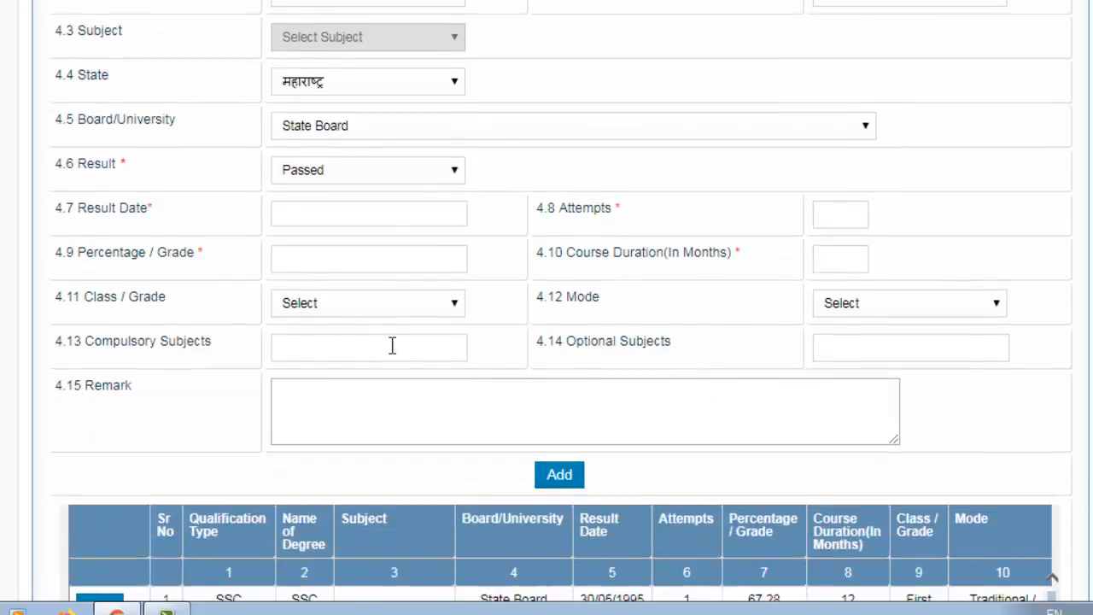
{"action": "left_click", "coordinate": [328, 313]}
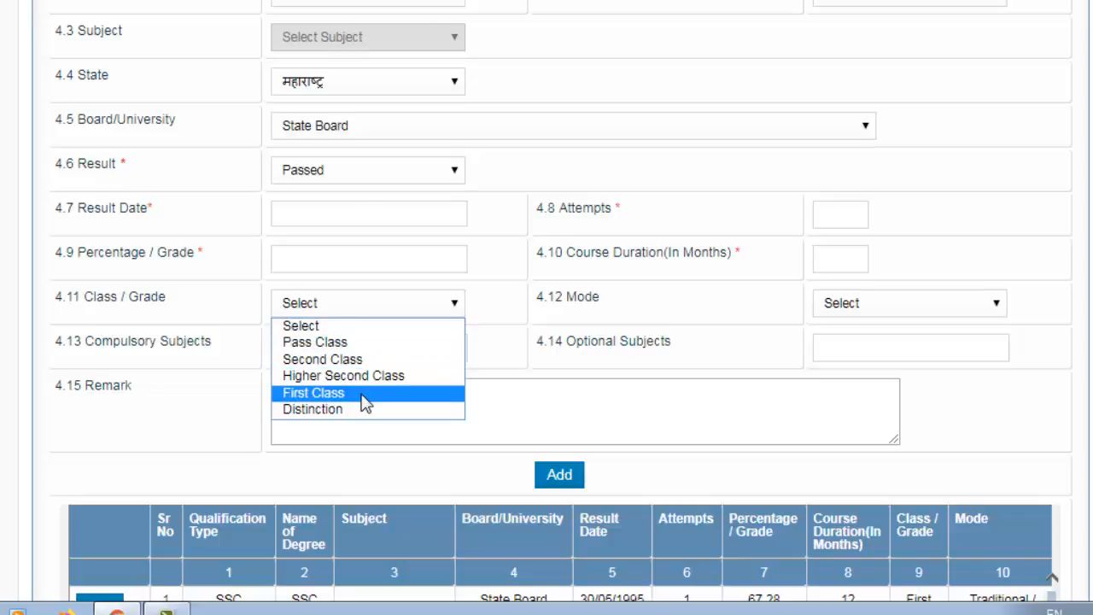
{"action": "left_click", "coordinate": [346, 344]}
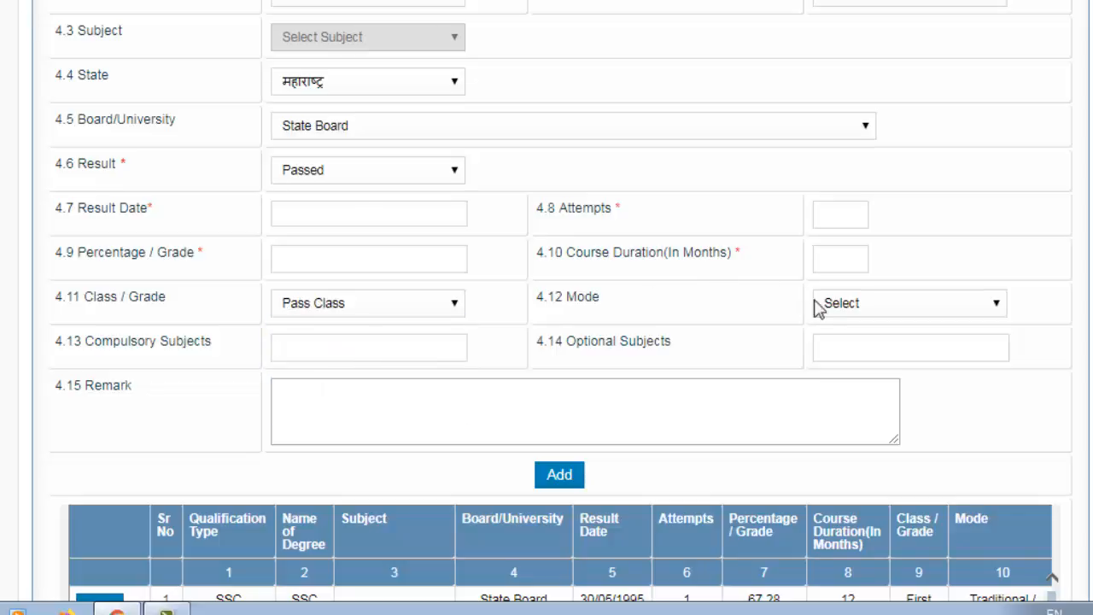
{"action": "left_click", "coordinate": [851, 307]}
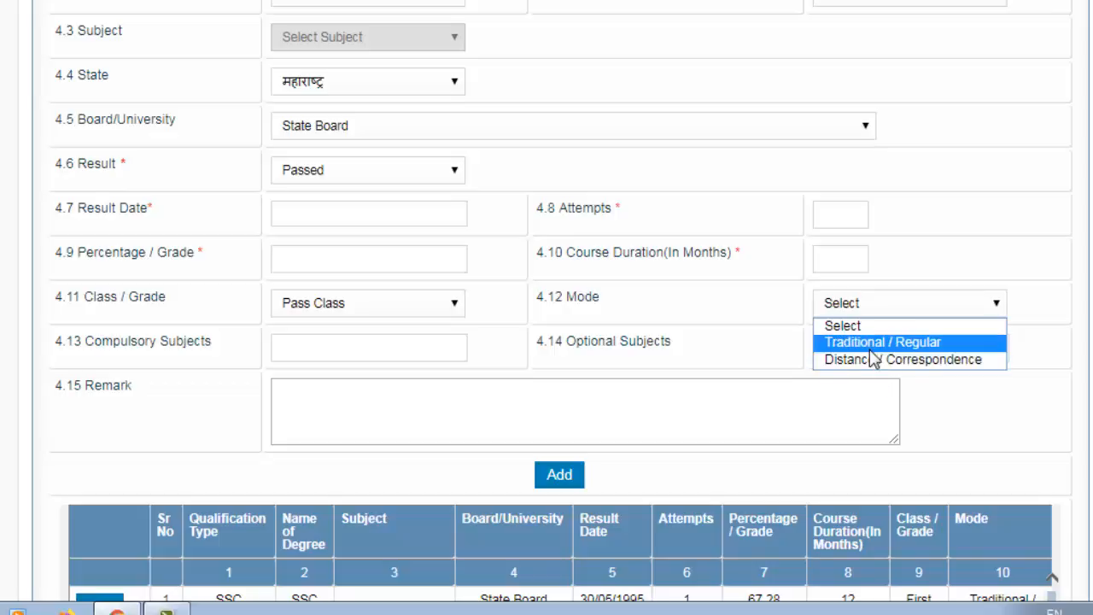
{"action": "left_click", "coordinate": [916, 347]}
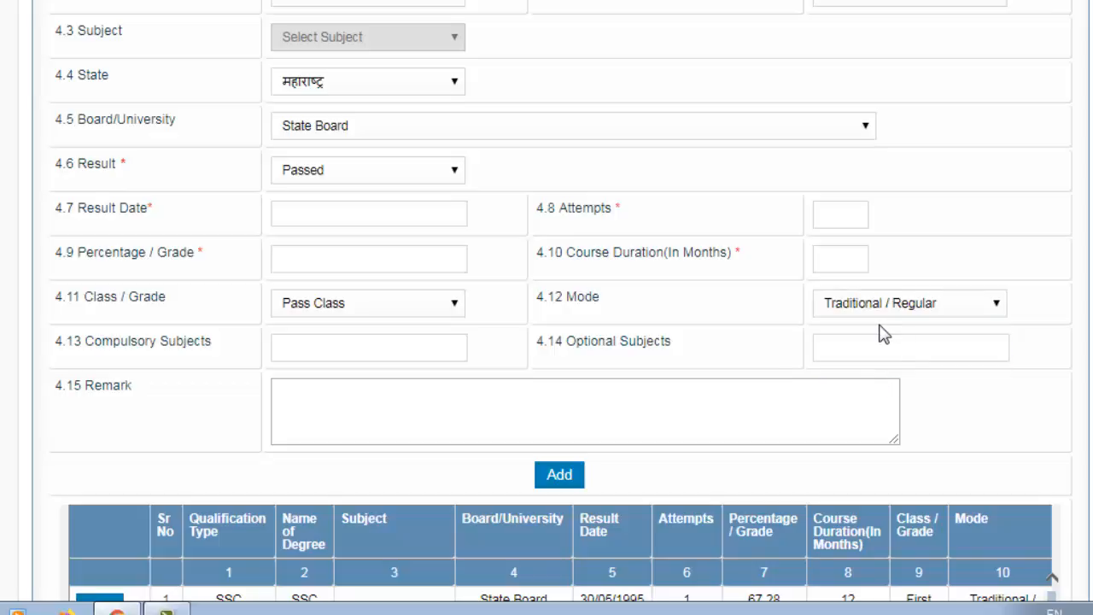
{"action": "left_click", "coordinate": [347, 356]}
{"action": "left_click", "coordinate": [419, 425]}
{"action": "scroll", "coordinate": [504, 382], "scroll_direction": "down", "scroll_amount": 1}
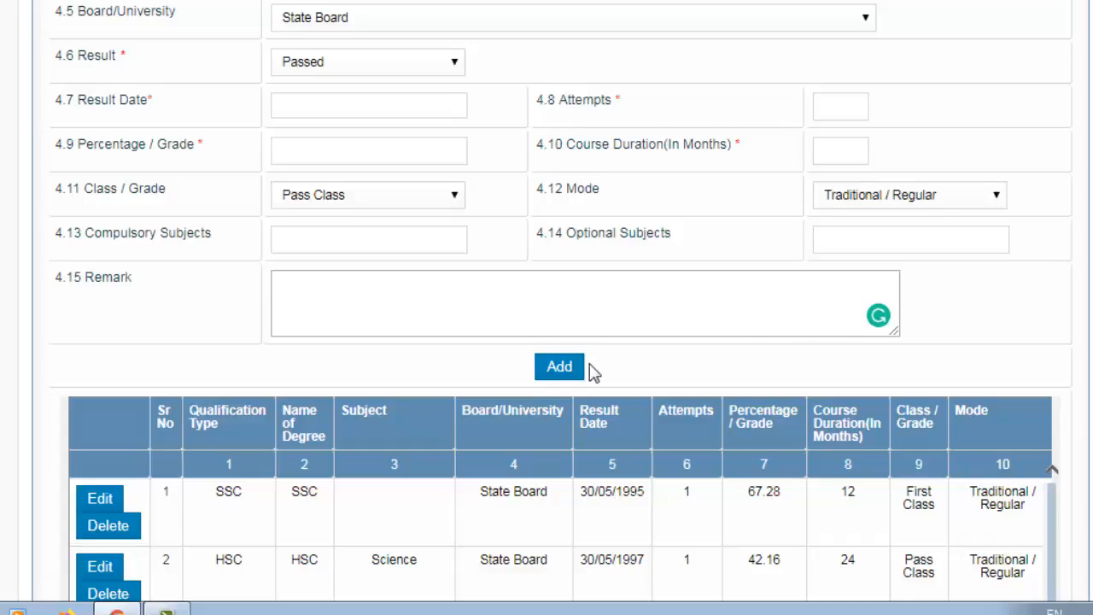
{"action": "scroll", "coordinate": [591, 369], "scroll_direction": "up", "scroll_amount": 1}
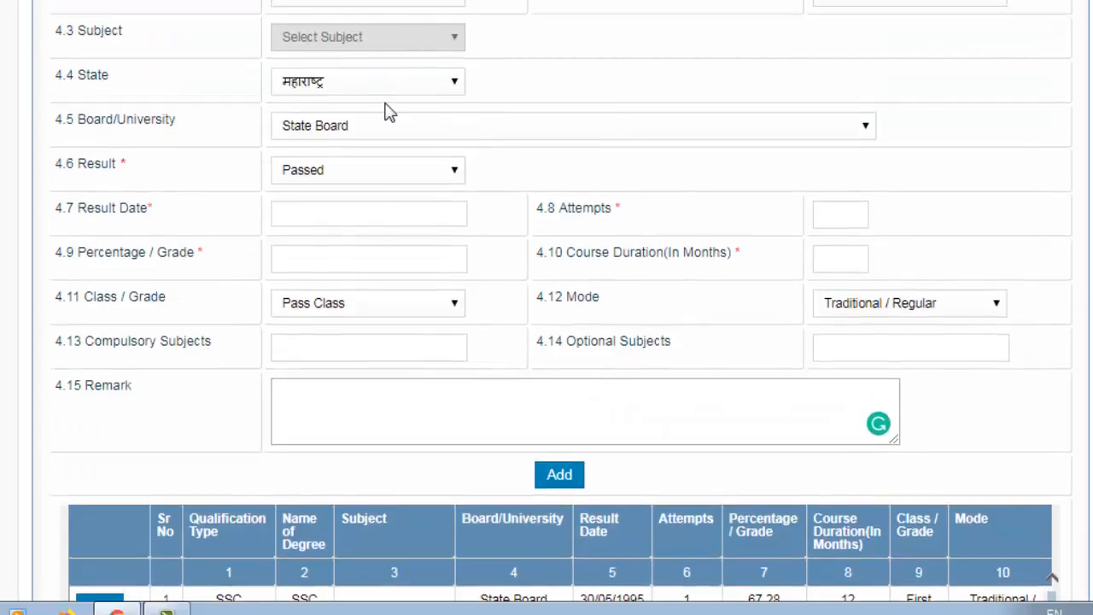
Choose Graduate as qualification type and B.A. as degree, then review the qualifications table
{"action": "left_click", "coordinate": [389, 4]}
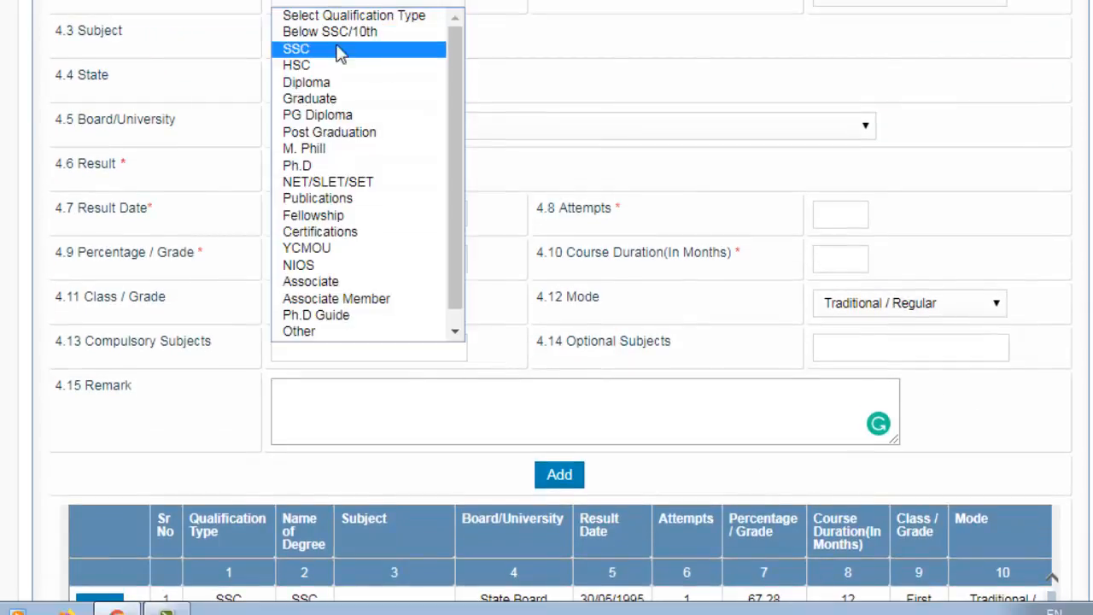
{"action": "left_click", "coordinate": [318, 99]}
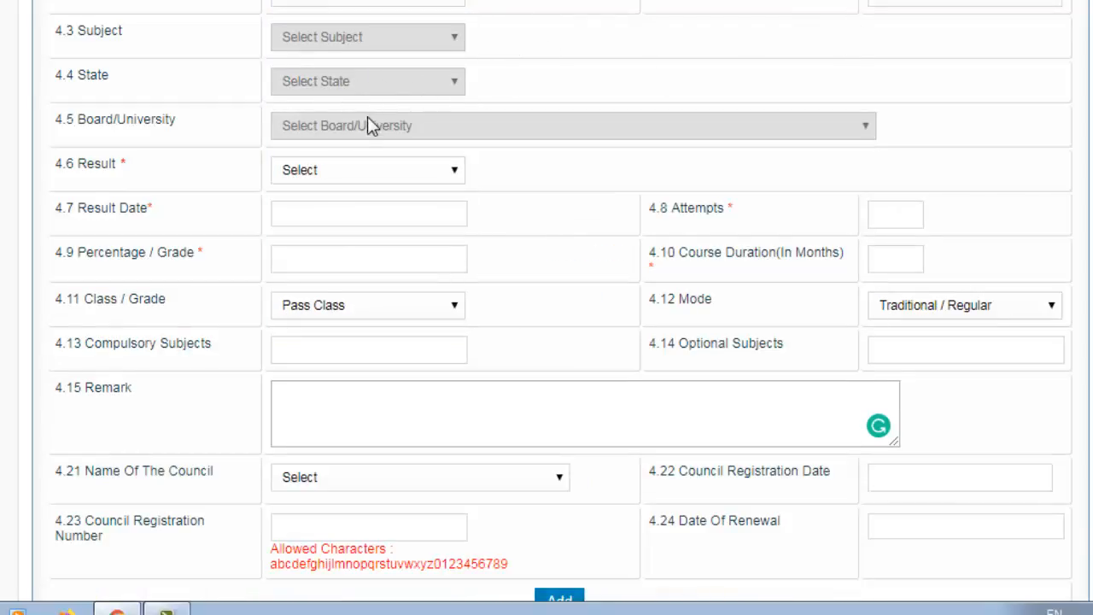
{"action": "left_click", "coordinate": [947, 4]}
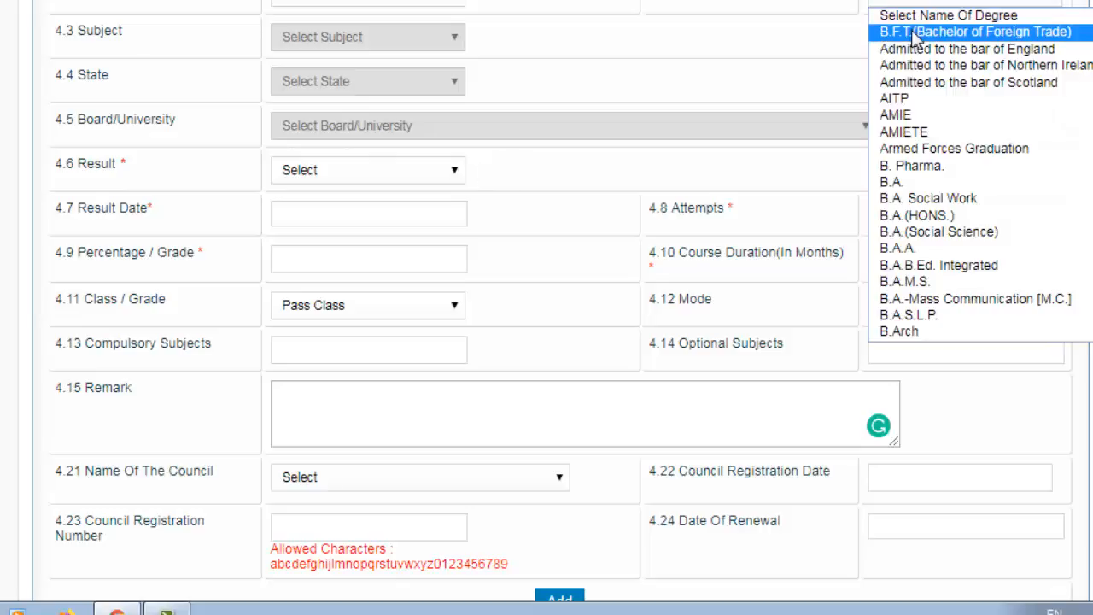
{"action": "left_click", "coordinate": [895, 182]}
{"action": "scroll", "coordinate": [427, 171], "scroll_direction": "down", "scroll_amount": 7}
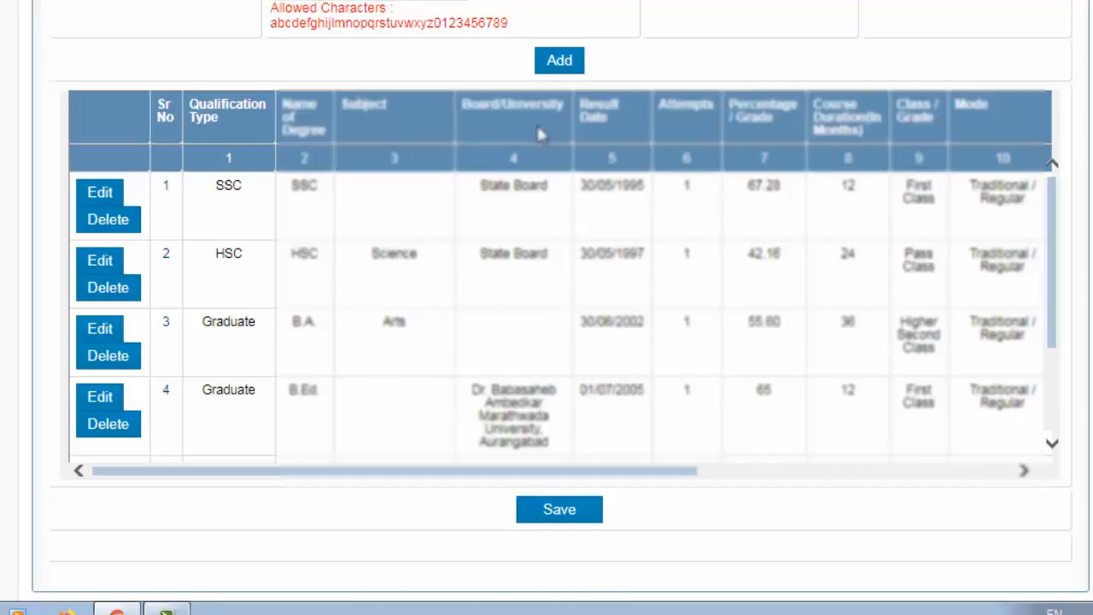
{"action": "scroll", "coordinate": [546, 342], "scroll_direction": "up", "scroll_amount": 10}
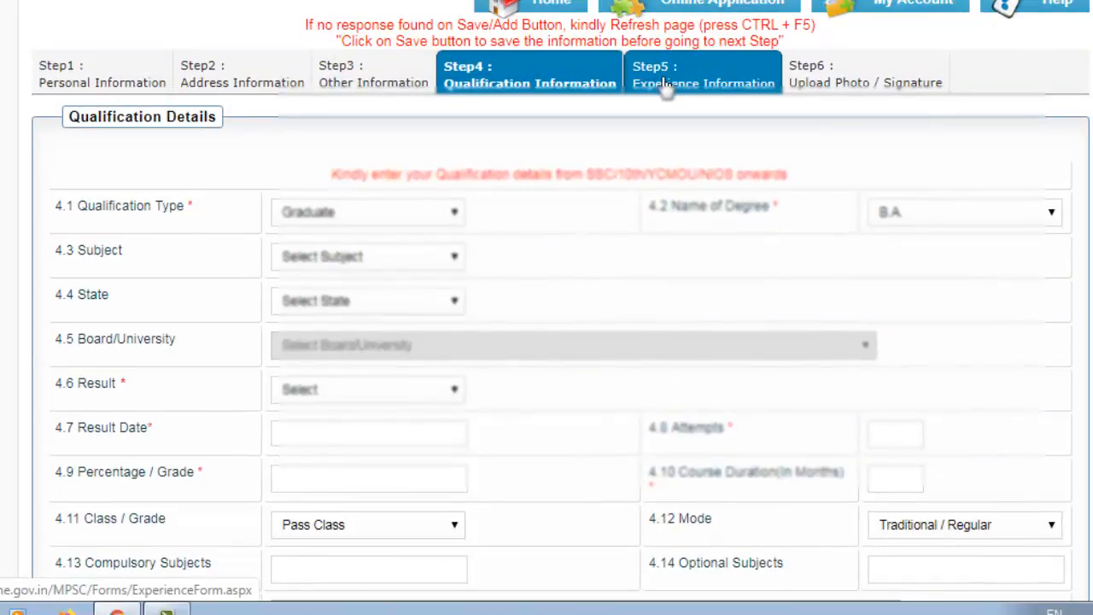
In Experience Information, mark employment as Present and answer No to selected from MPSC
{"action": "left_click", "coordinate": [669, 85]}
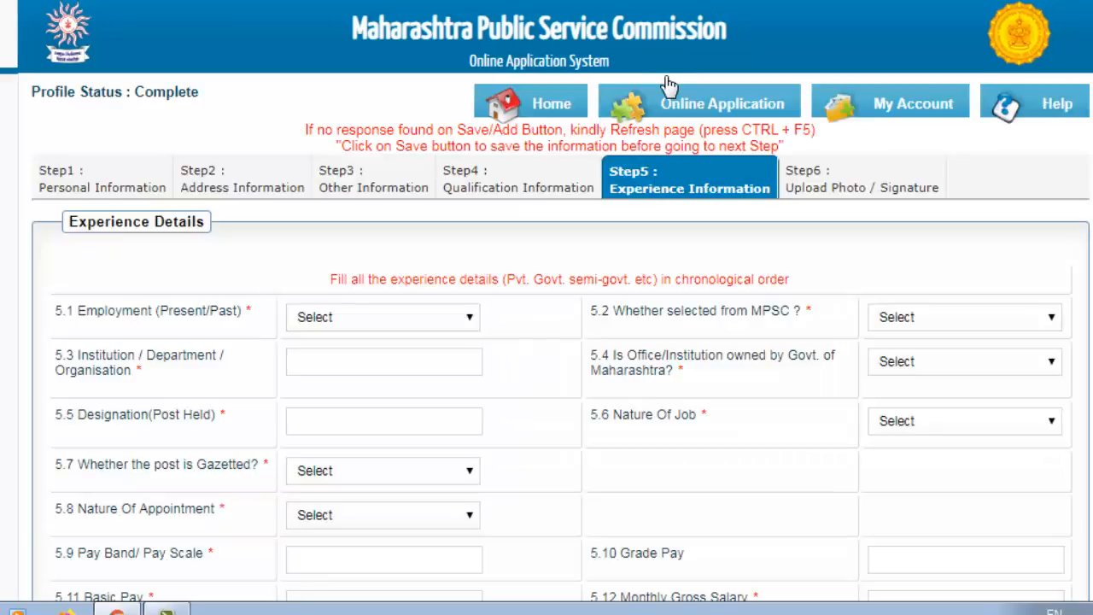
{"action": "scroll", "coordinate": [617, 265], "scroll_direction": "down", "scroll_amount": 3}
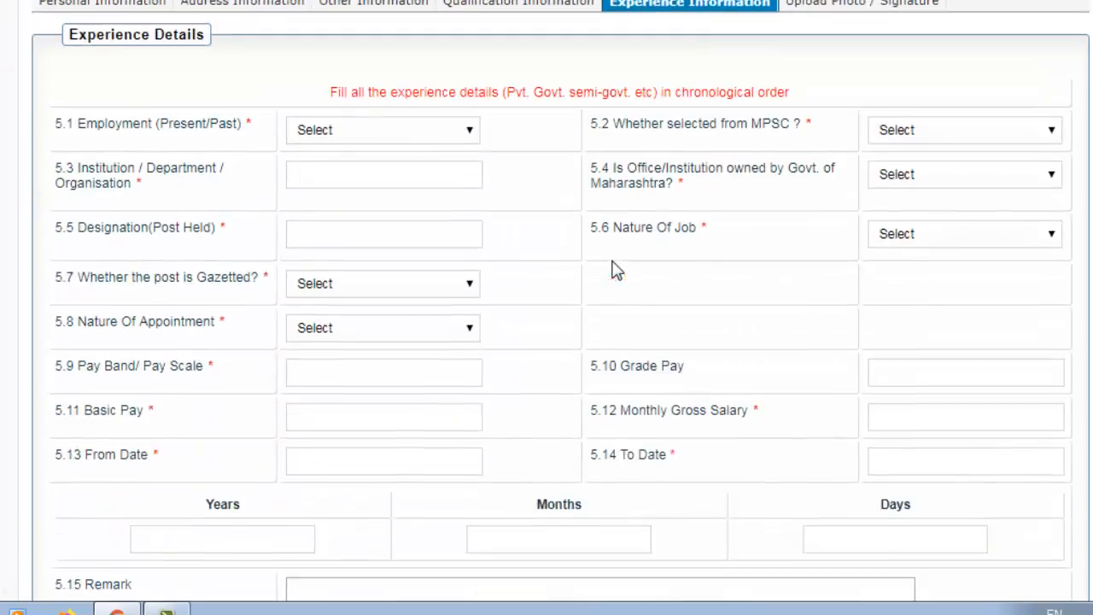
{"action": "left_click", "coordinate": [328, 109]}
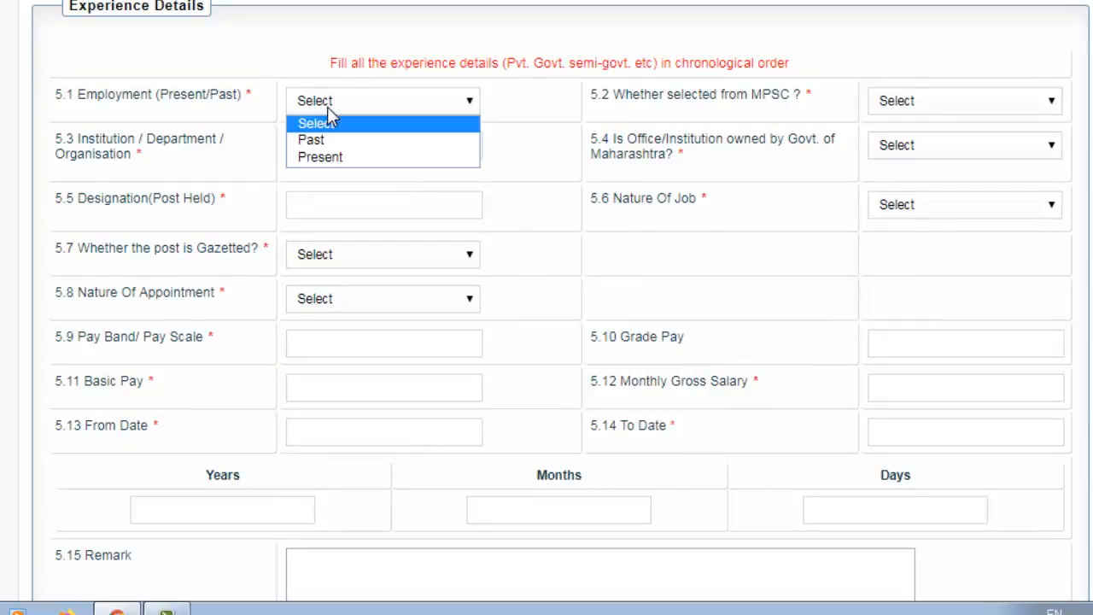
{"action": "left_click", "coordinate": [335, 159]}
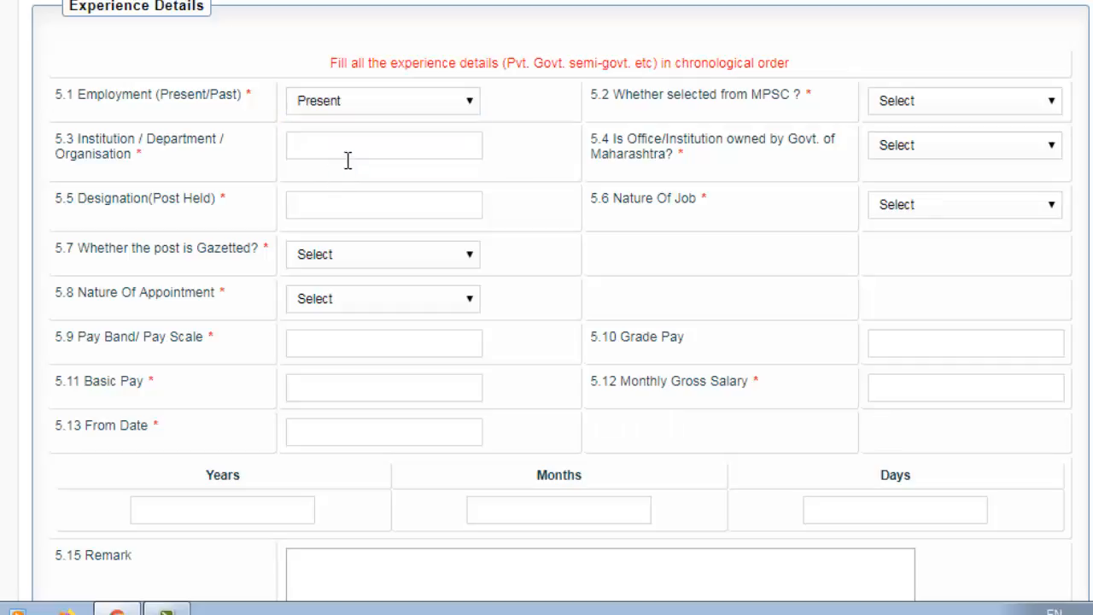
{"action": "left_click", "coordinate": [928, 102]}
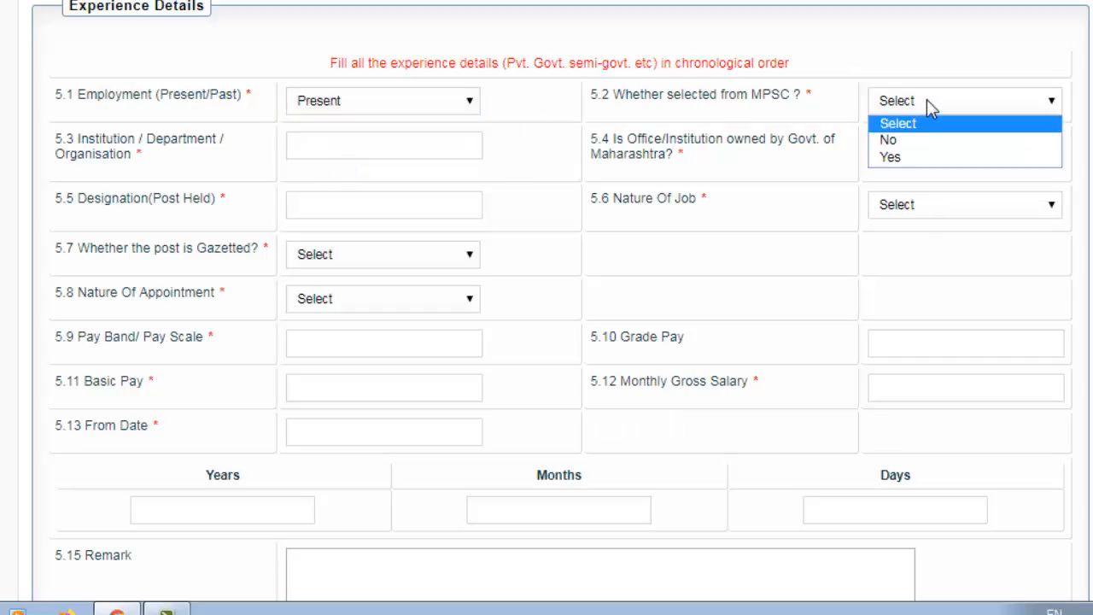
{"action": "left_click", "coordinate": [894, 142]}
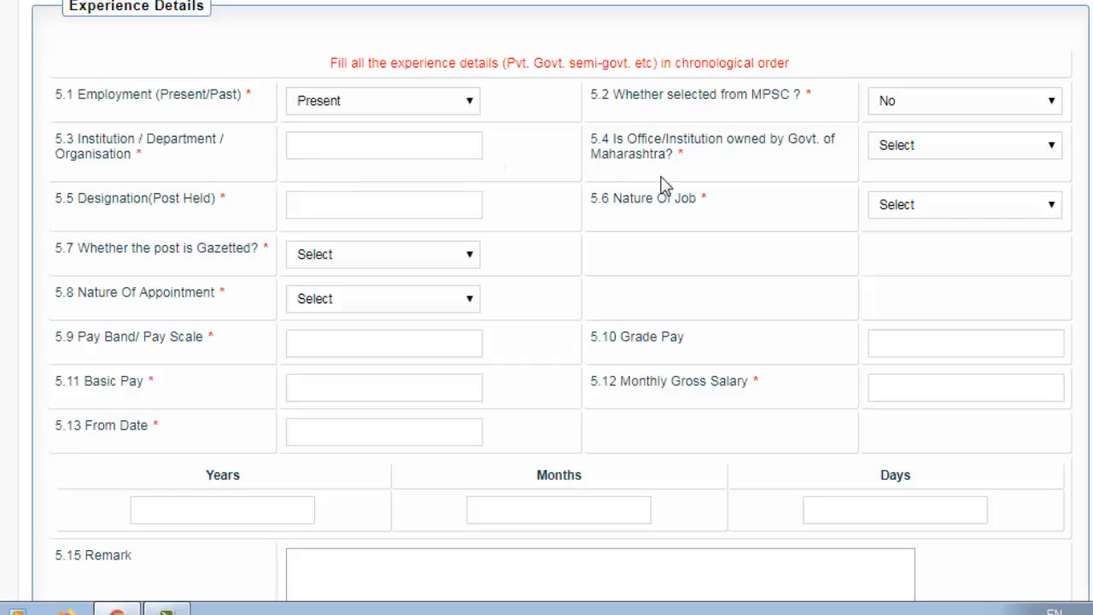
Answer Yes for government-owned office, set job nature to Accounting, leave appointment nature unset
{"action": "left_click", "coordinate": [898, 153]}
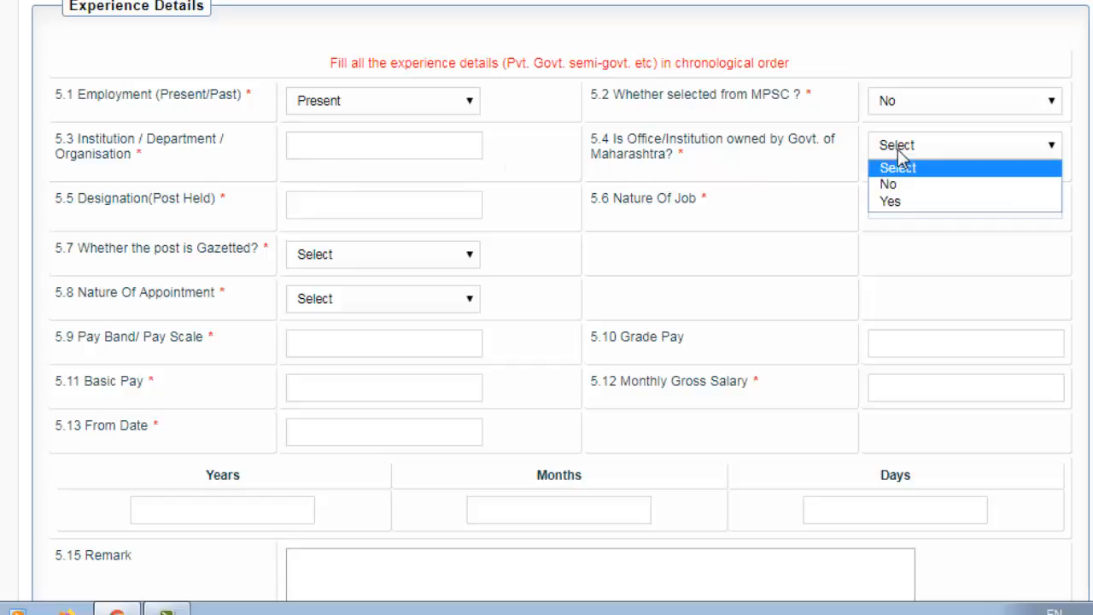
{"action": "left_click", "coordinate": [919, 214]}
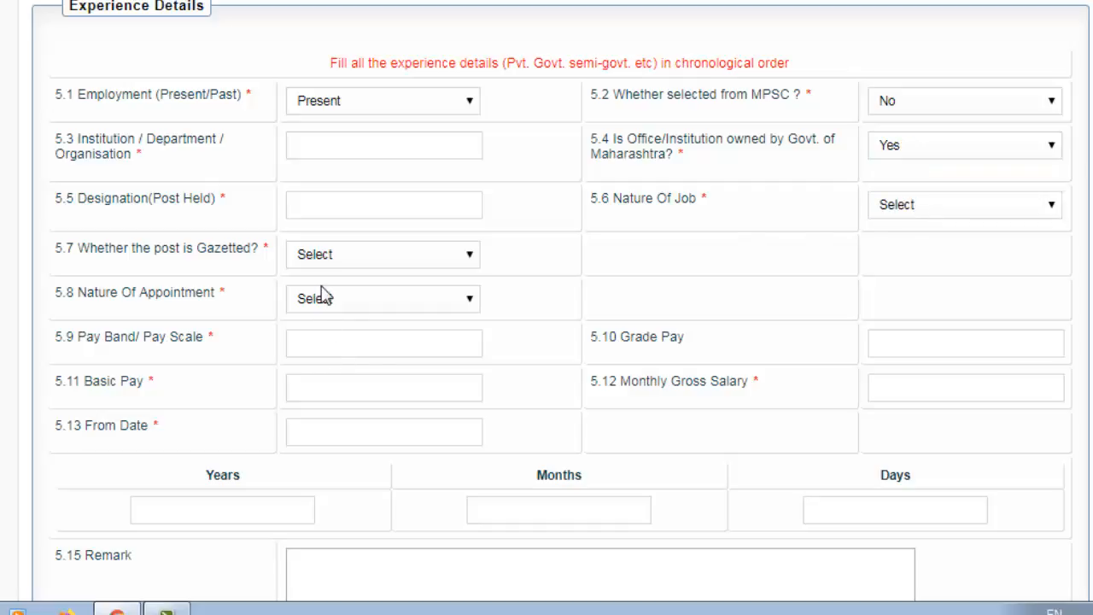
{"action": "left_click", "coordinate": [1014, 210]}
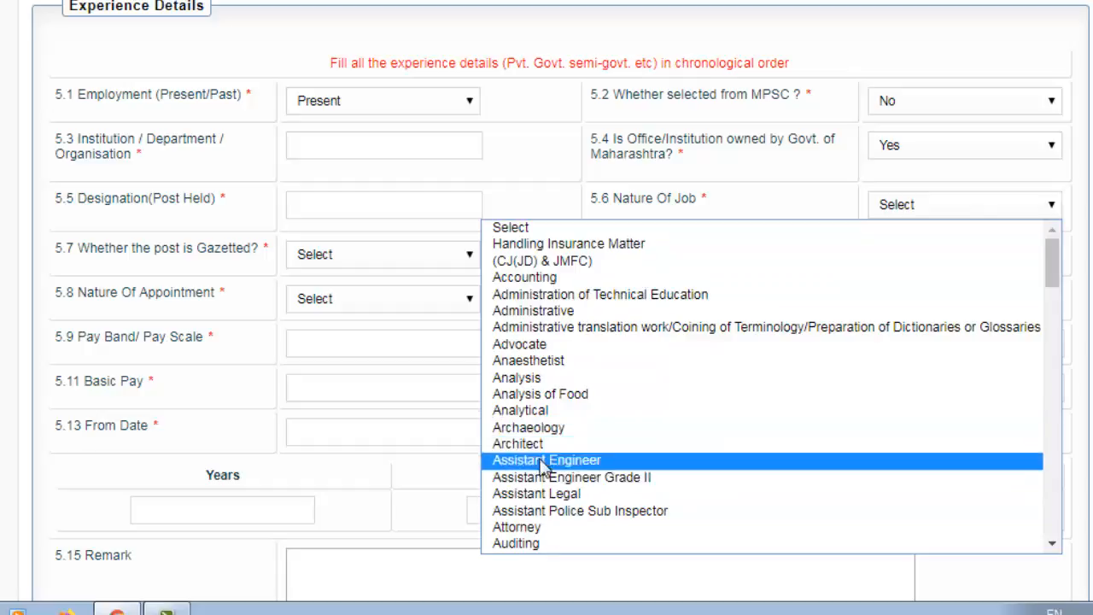
{"action": "left_click", "coordinate": [542, 278]}
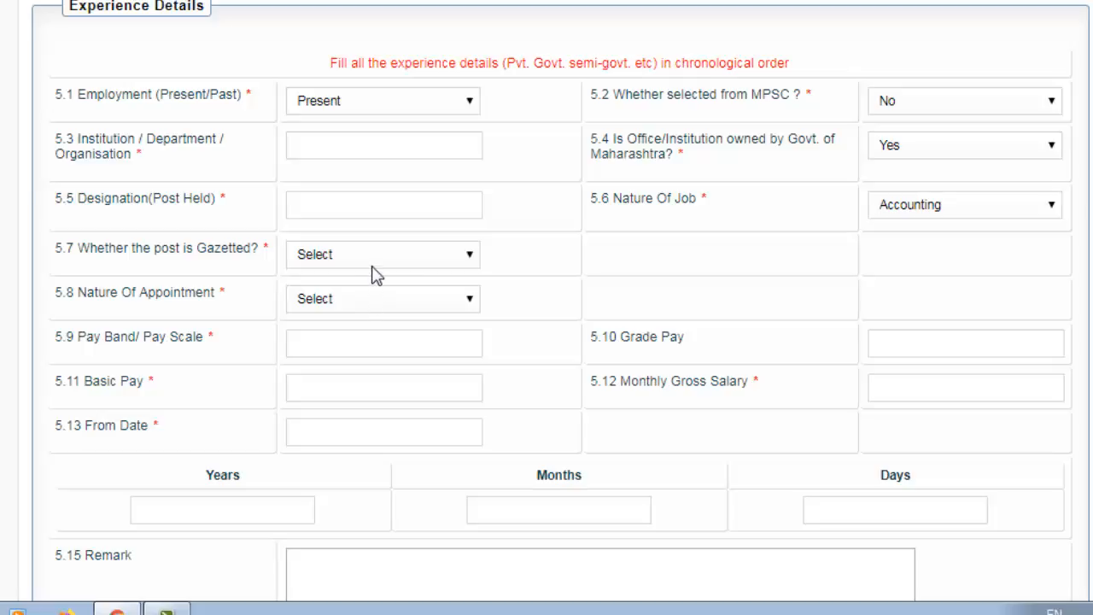
{"action": "left_click", "coordinate": [319, 307]}
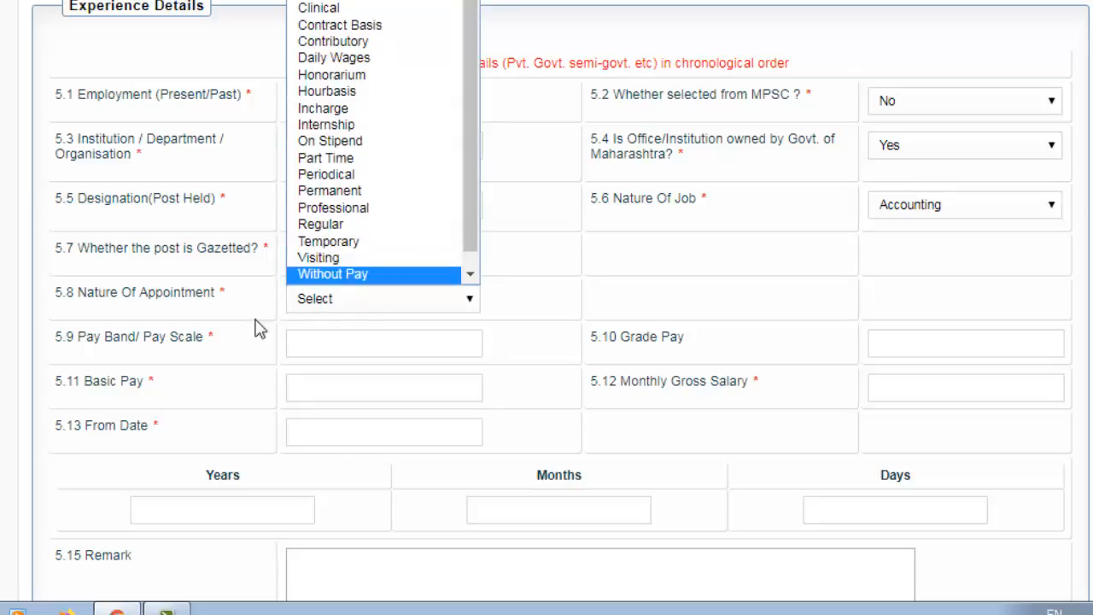
{"action": "left_click", "coordinate": [233, 297]}
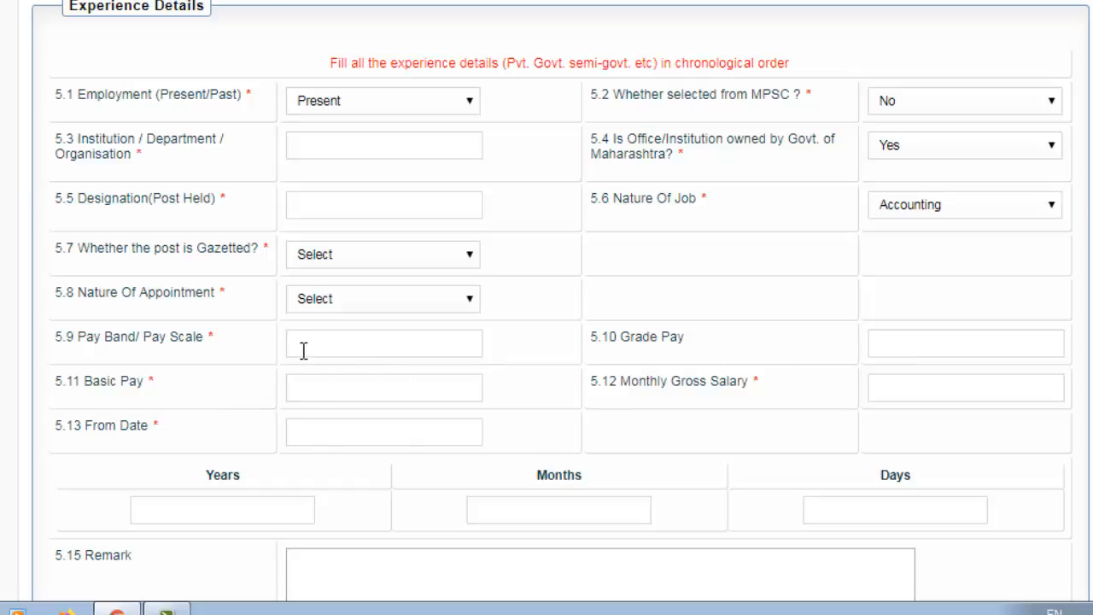
Review the experience table, then move on to Step 6 Photo / Signature Upload
{"action": "scroll", "coordinate": [368, 395], "scroll_direction": "down", "scroll_amount": 2}
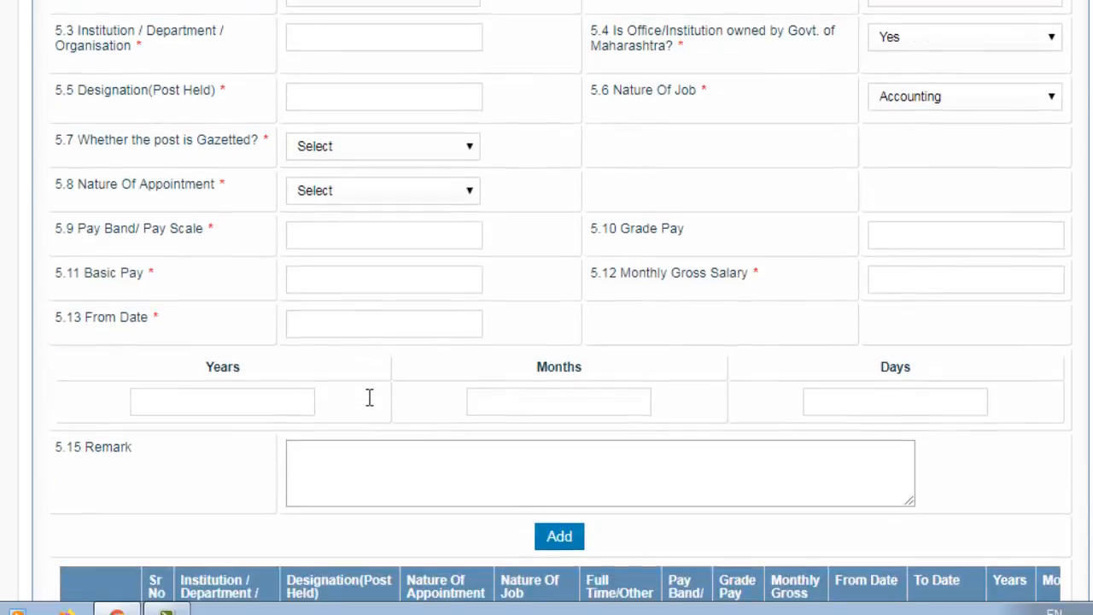
{"action": "scroll", "coordinate": [359, 396], "scroll_direction": "down", "scroll_amount": 2}
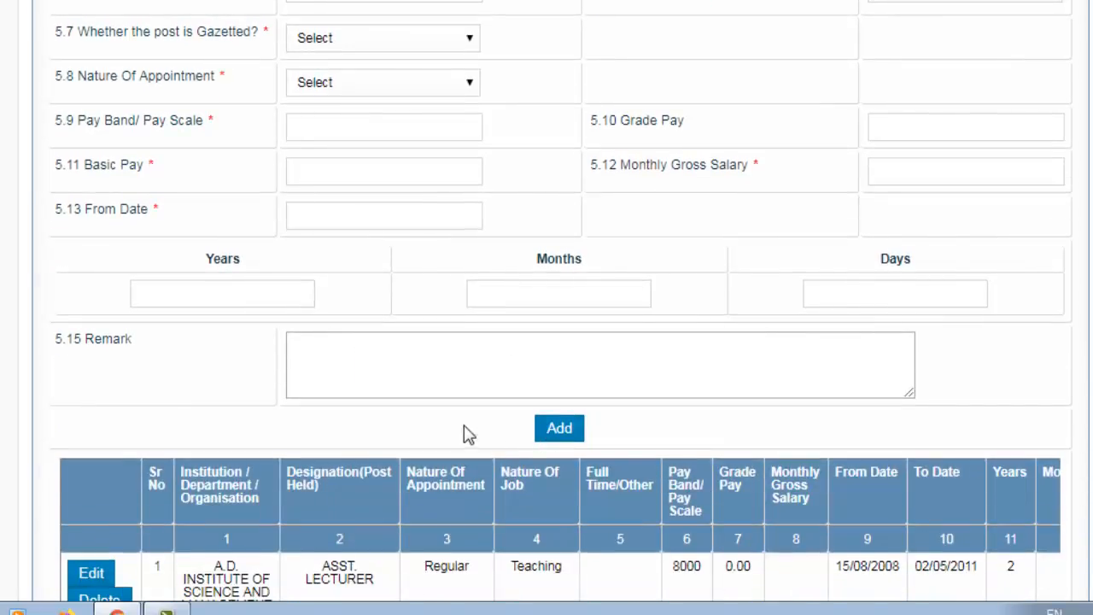
{"action": "scroll", "coordinate": [469, 432], "scroll_direction": "down", "scroll_amount": 4}
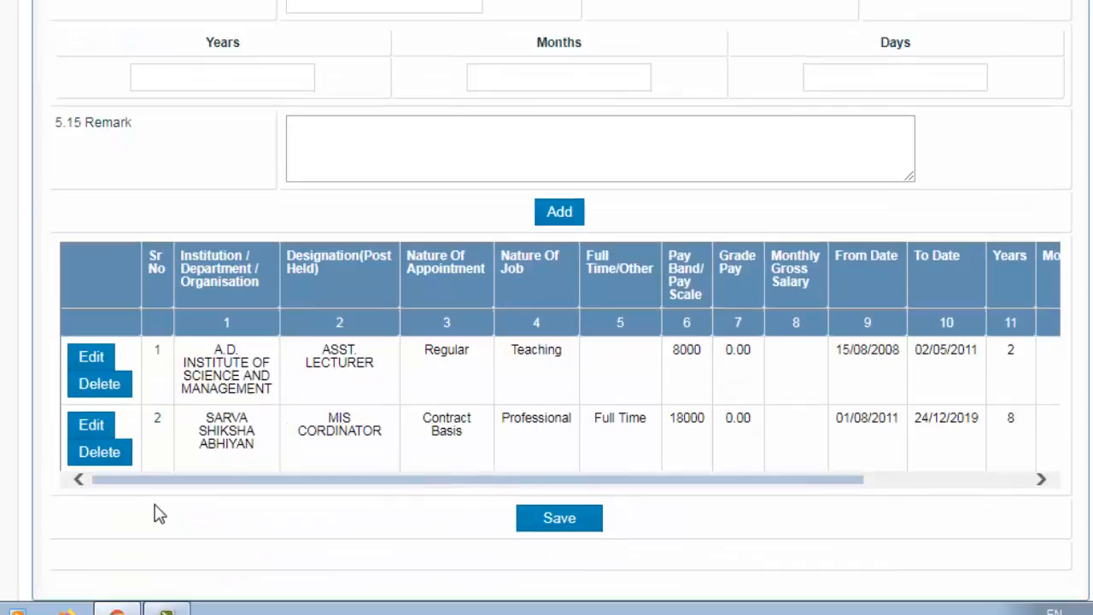
{"action": "scroll", "coordinate": [217, 481], "scroll_direction": "up", "scroll_amount": 10}
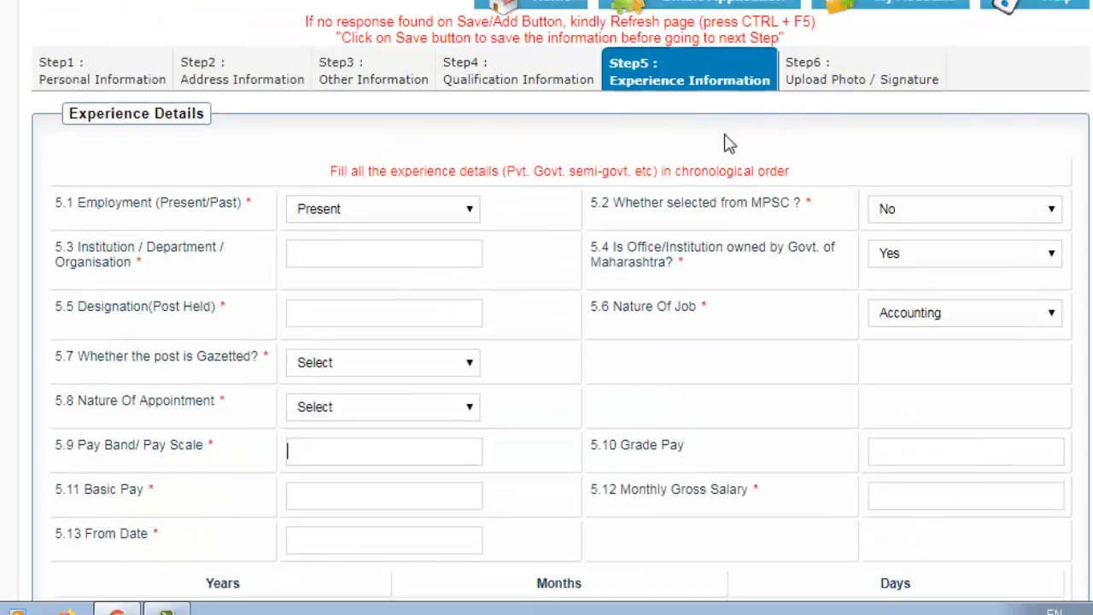
{"action": "left_click", "coordinate": [823, 87]}
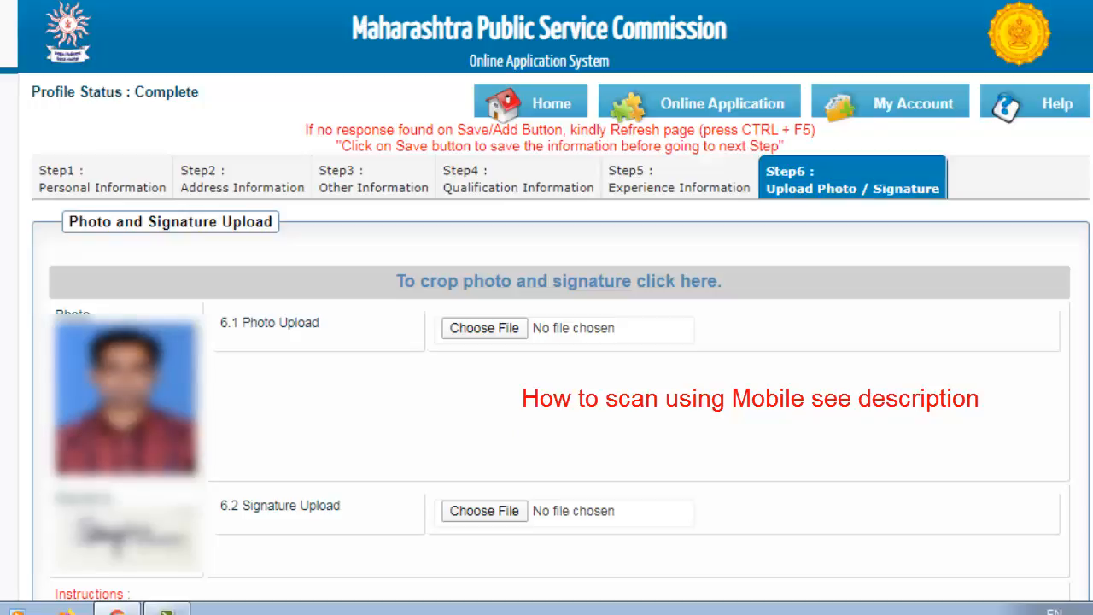
Start choosing a photo file but cancel, then go to the My Account profile page
{"action": "scroll", "coordinate": [546, 341], "scroll_direction": "down", "scroll_amount": 3}
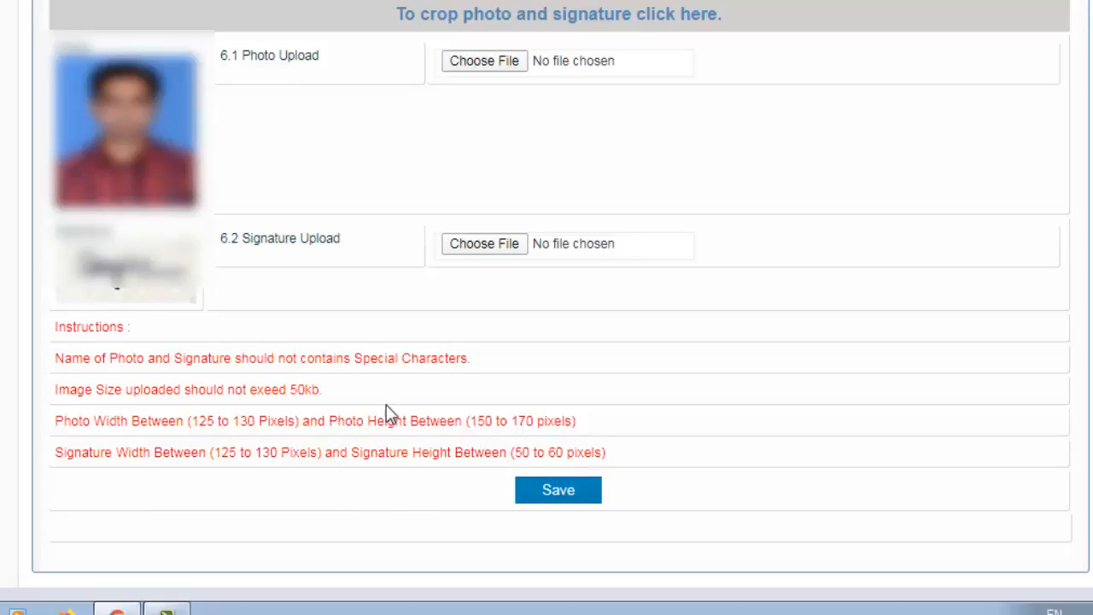
{"action": "left_click", "coordinate": [506, 68]}
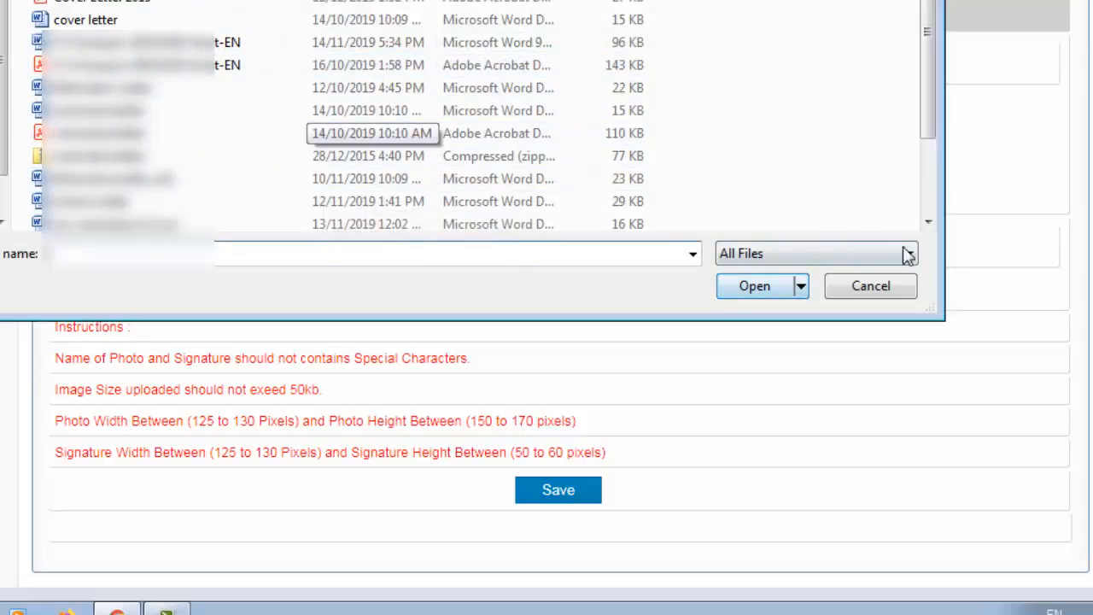
{"action": "left_click", "coordinate": [892, 290]}
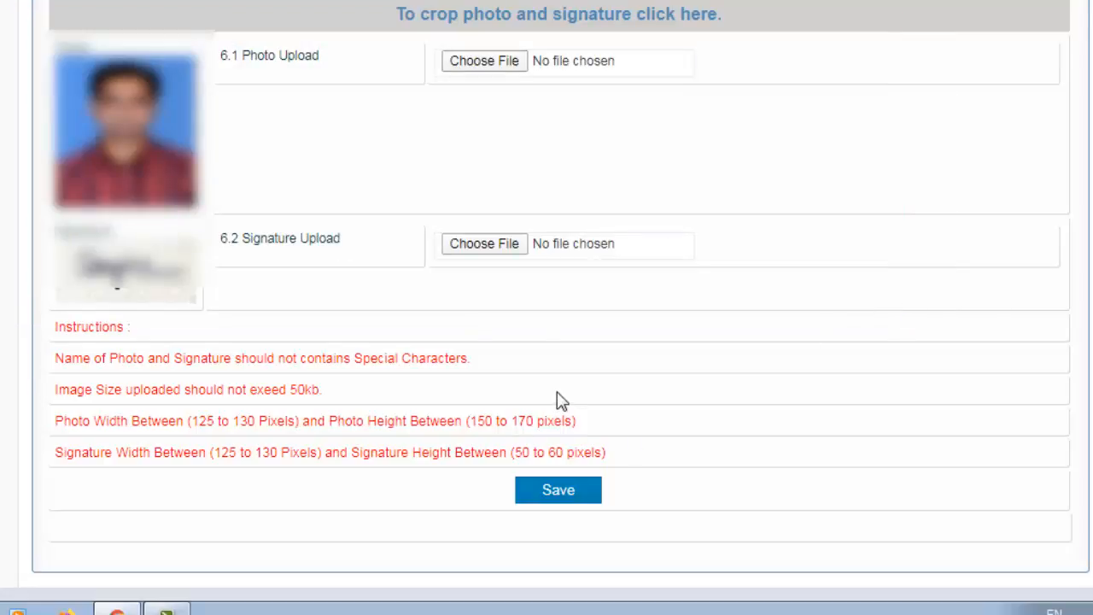
{"action": "scroll", "coordinate": [556, 398], "scroll_direction": "up", "scroll_amount": 3}
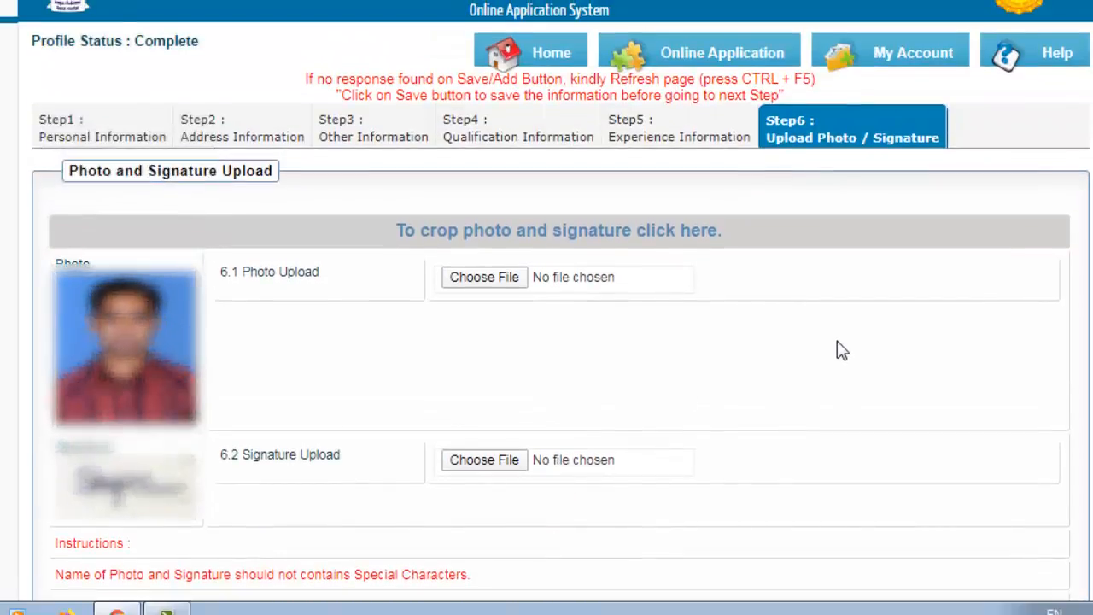
{"action": "left_click", "coordinate": [891, 66]}
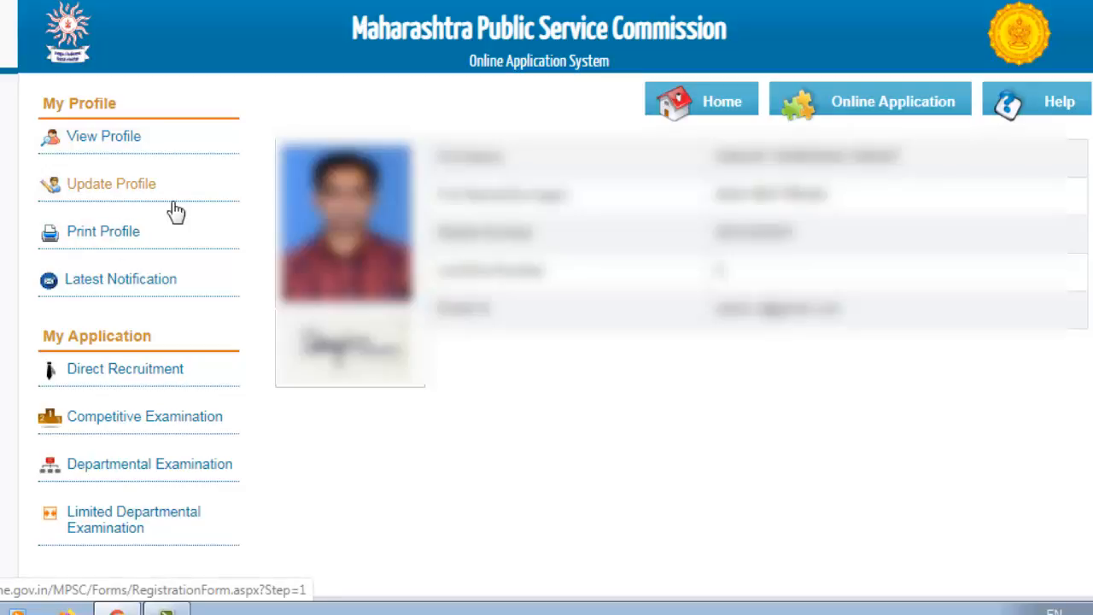
Open Competitive Examination under My Application in the sidebar
{"action": "left_click", "coordinate": [99, 246]}
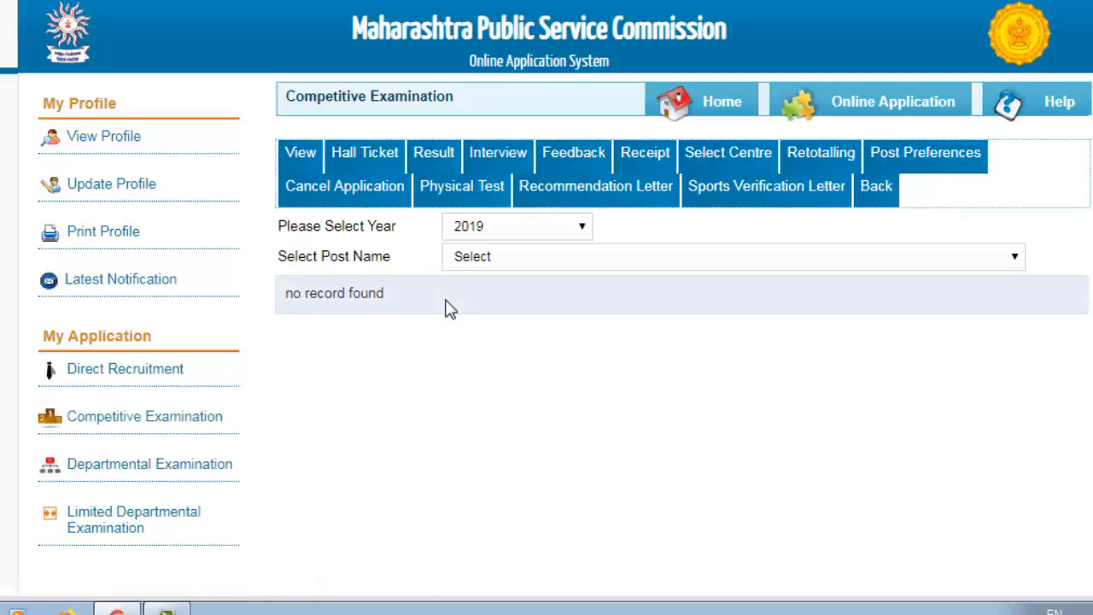
View 2013 post 69/2013 Sales Tax Inspector, then return to year 2019 and list online applications
{"action": "left_click", "coordinate": [574, 227]}
{"action": "left_click", "coordinate": [491, 248]}
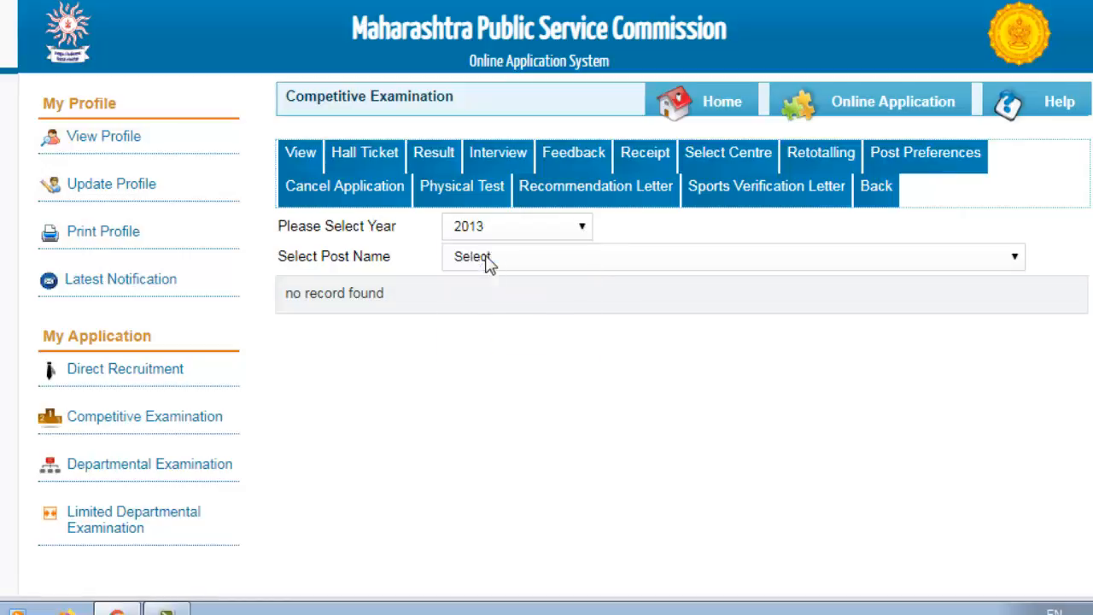
{"action": "left_click", "coordinate": [501, 266]}
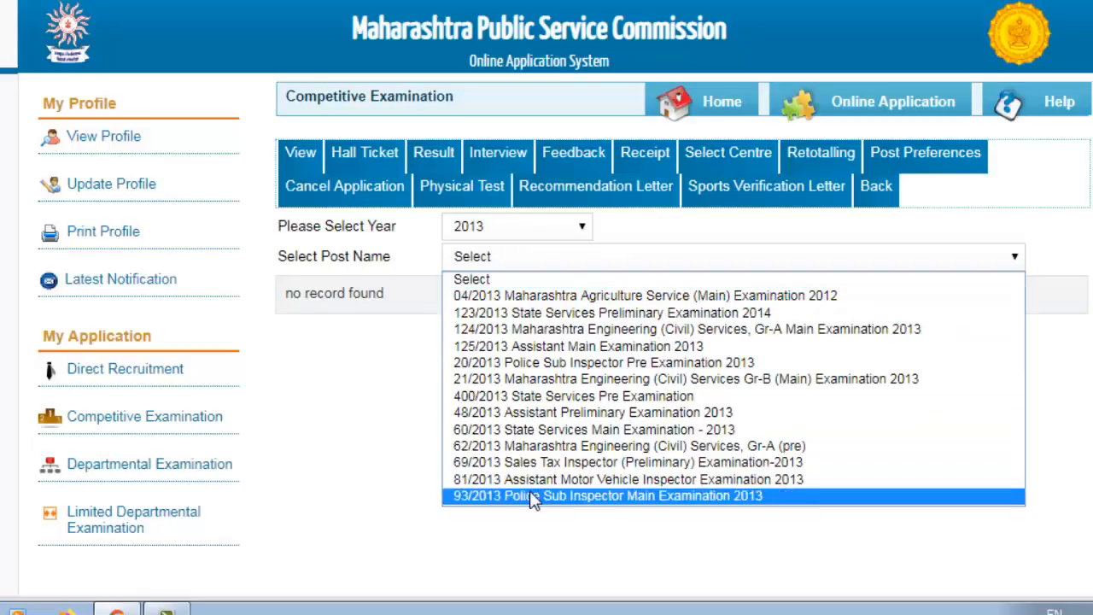
{"action": "left_click", "coordinate": [540, 462]}
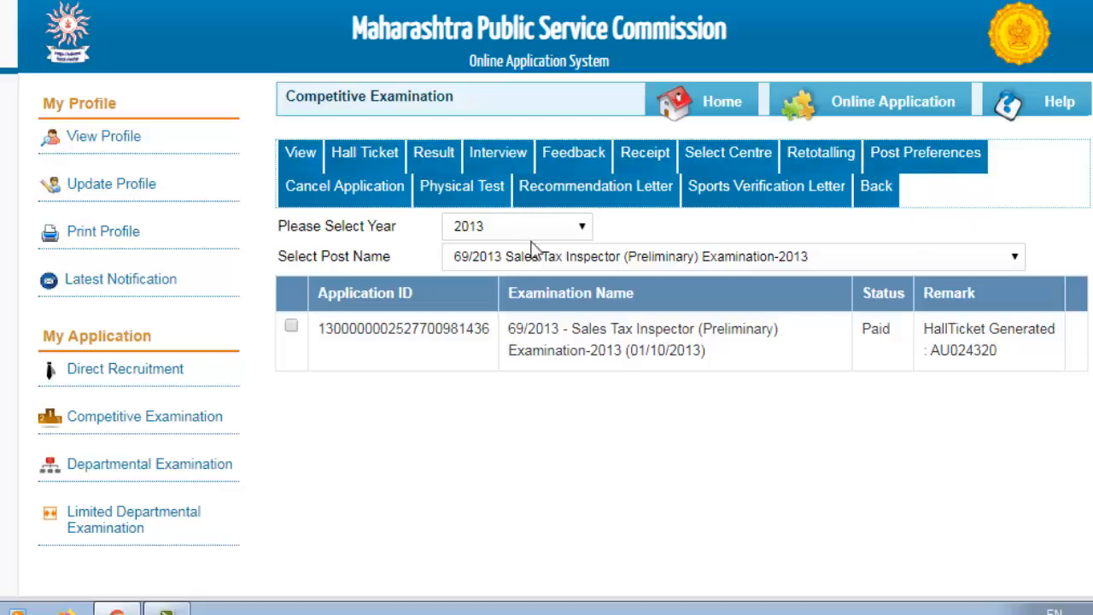
{"action": "left_click", "coordinate": [483, 232]}
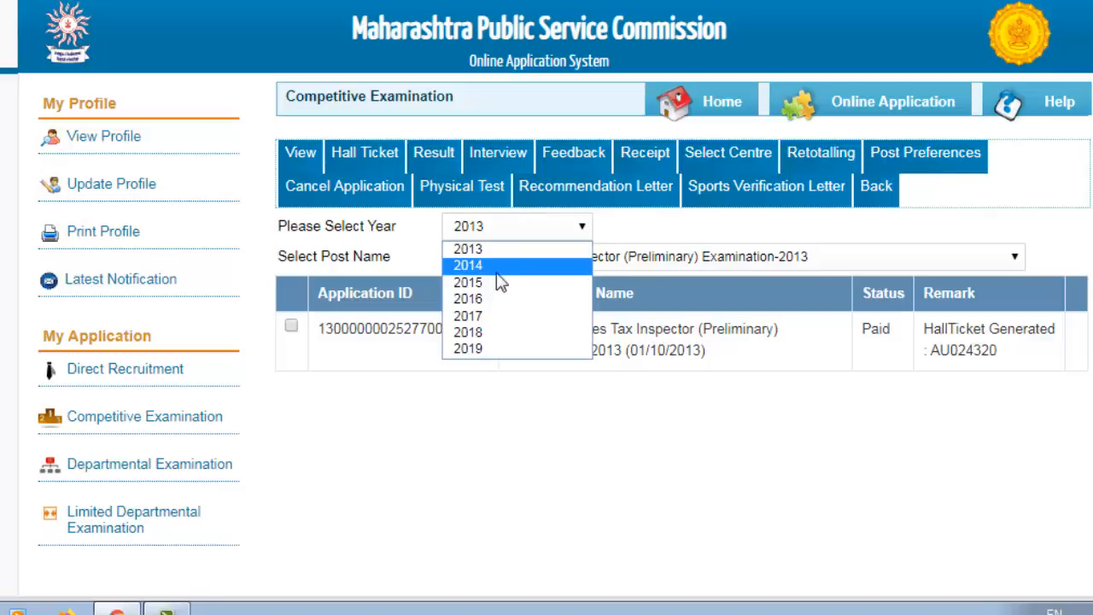
{"action": "left_click", "coordinate": [496, 350]}
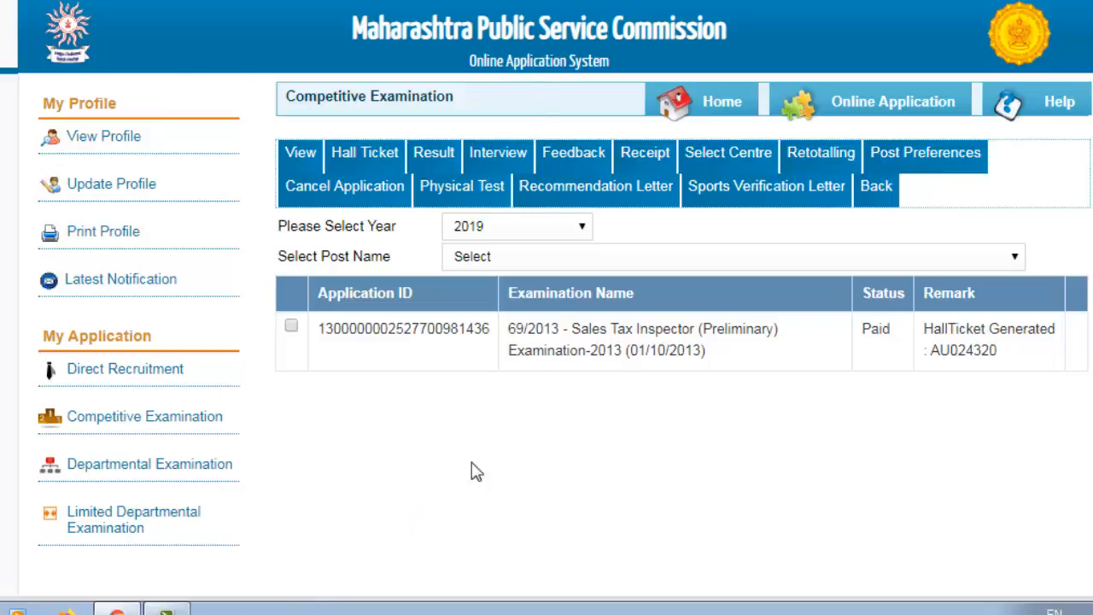
{"action": "left_click", "coordinate": [888, 116]}
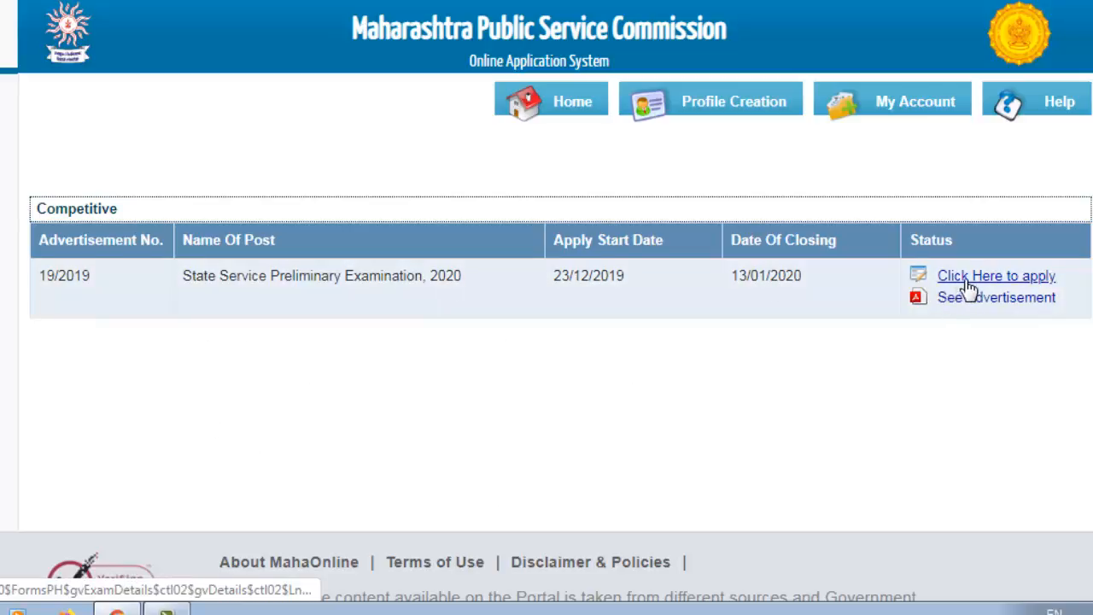
Start applying for State Service Preliminary Examination, 2020 (Adv No 19/2019) via 'Click Here to apply'
{"action": "left_click", "coordinate": [1011, 288]}
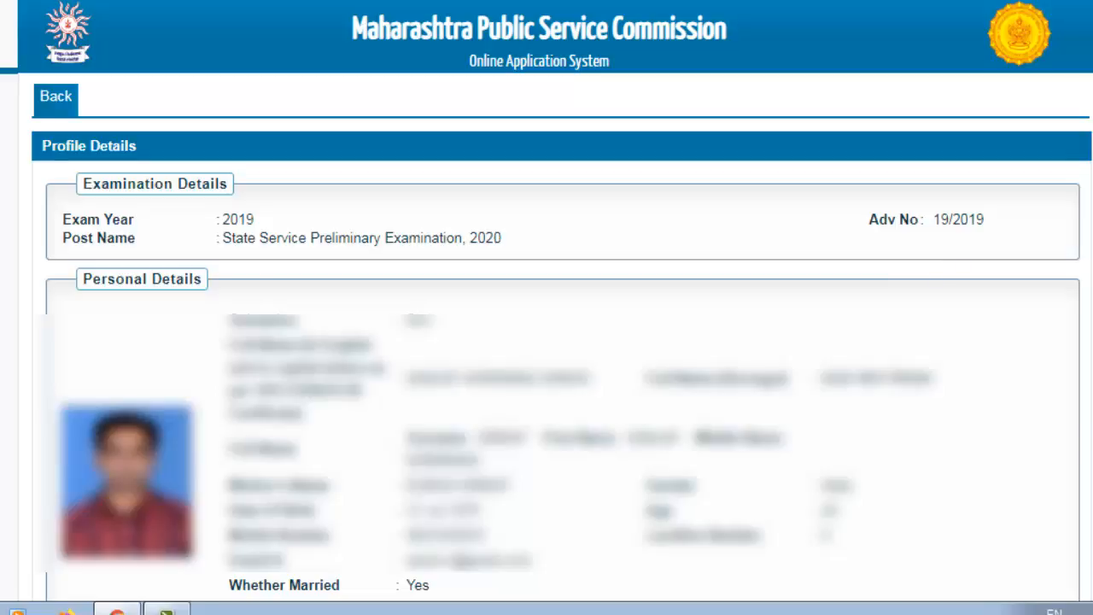
Keep No for both previously recommended and previously interviewed by MPSC
{"action": "scroll", "coordinate": [547, 308], "scroll_direction": "down", "scroll_amount": 15}
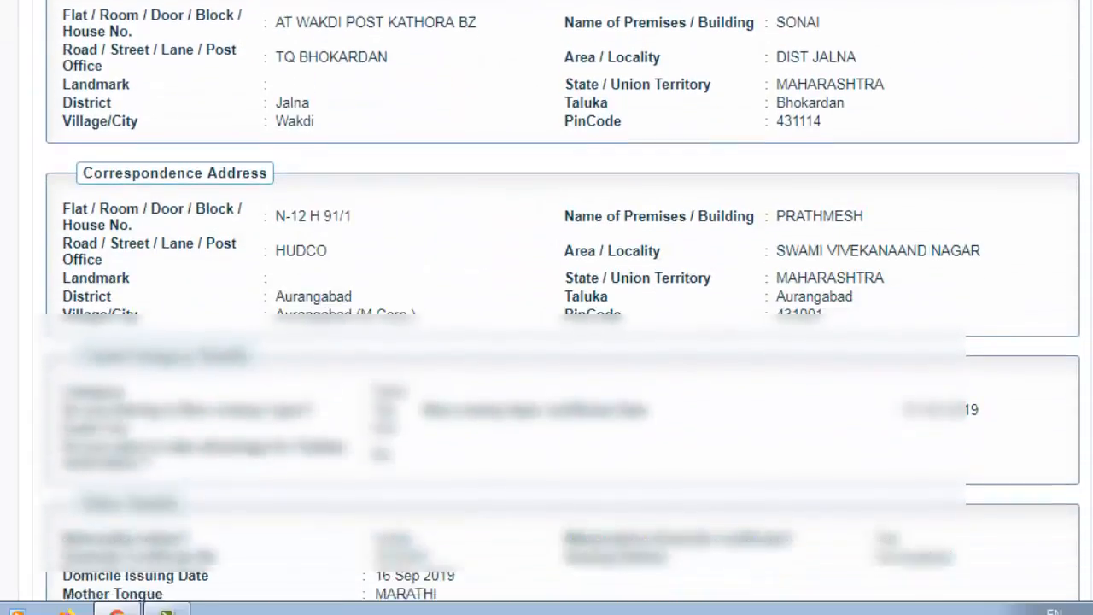
{"action": "scroll", "coordinate": [547, 307], "scroll_direction": "down", "scroll_amount": 20}
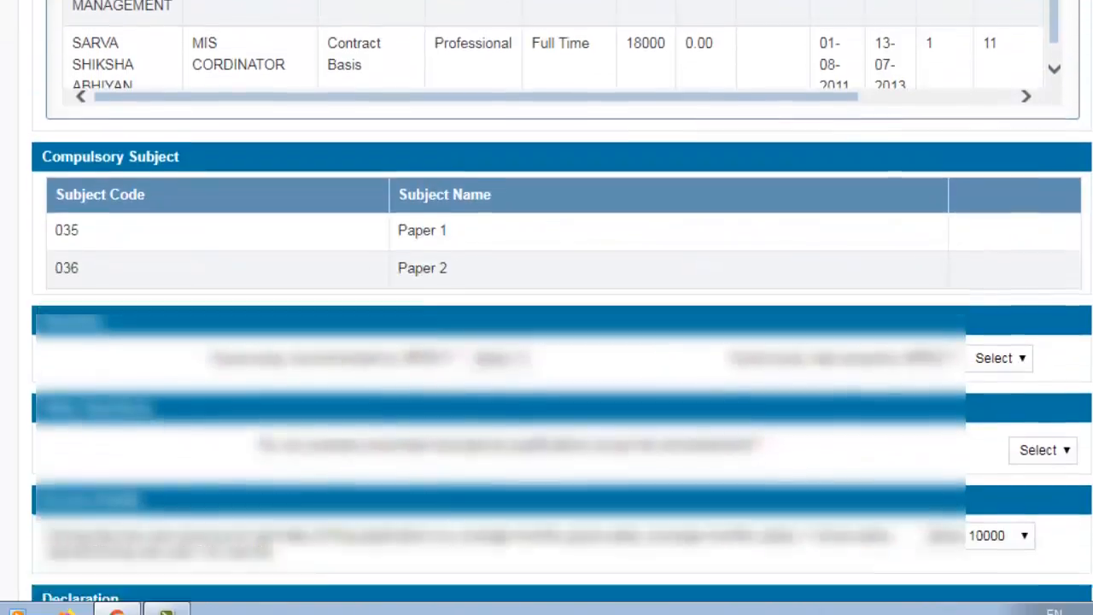
{"action": "scroll", "coordinate": [332, 280], "scroll_direction": "down", "scroll_amount": 2}
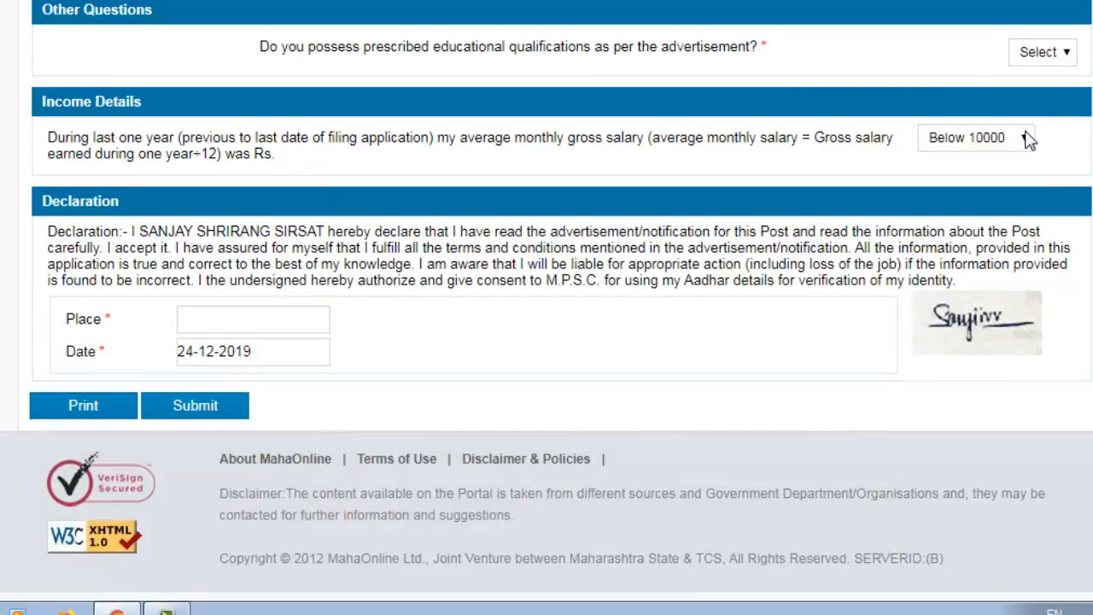
{"action": "scroll", "coordinate": [1029, 141], "scroll_direction": "up", "scroll_amount": 1}
{"action": "scroll", "coordinate": [791, 236], "scroll_direction": "up", "scroll_amount": 1}
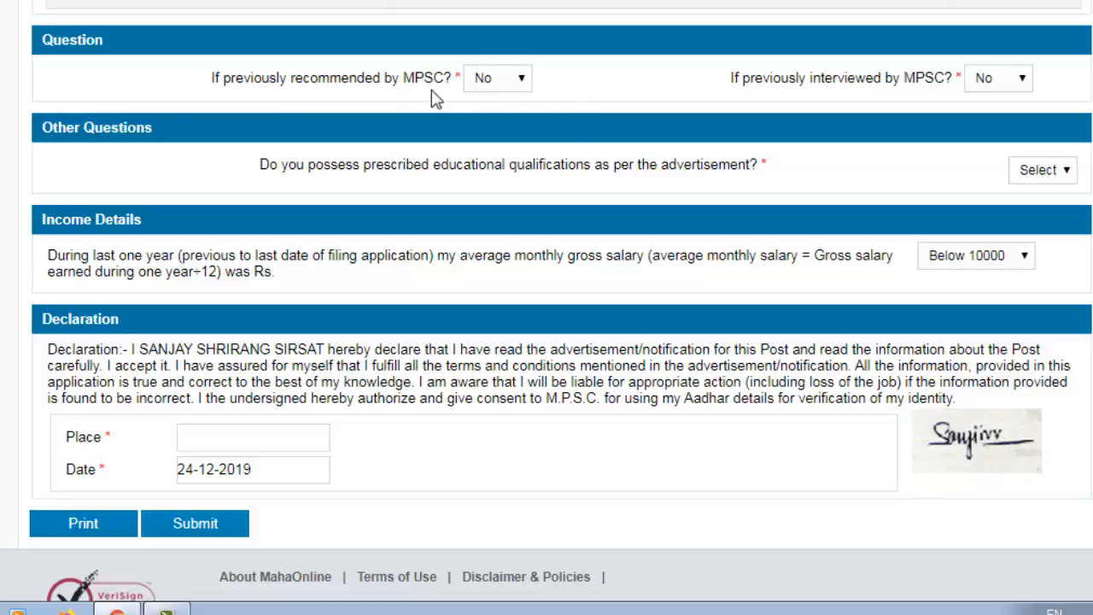
{"action": "left_click", "coordinate": [481, 84]}
{"action": "left_click", "coordinate": [482, 84]}
{"action": "left_click", "coordinate": [1014, 82]}
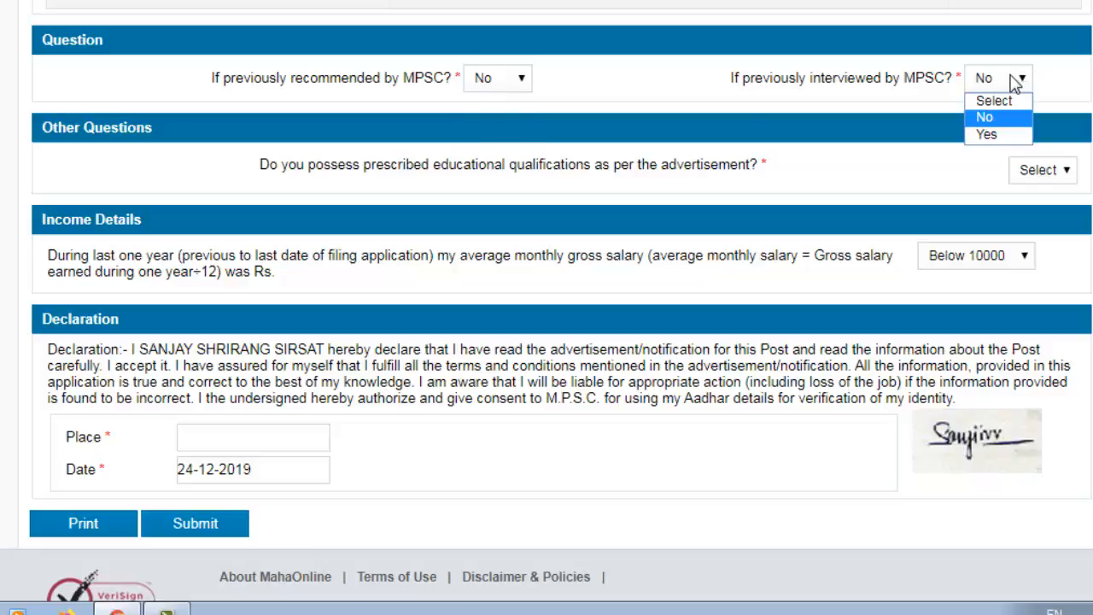
{"action": "left_click", "coordinate": [995, 121]}
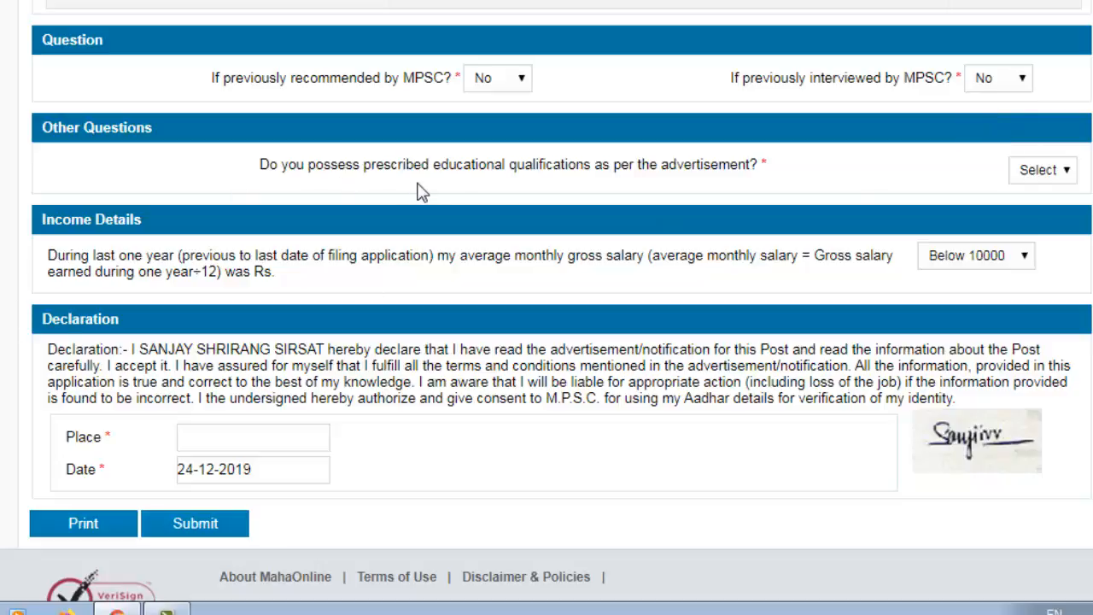
Answer Yes to educational qualifications, keep income Below 10000, and enter Place 'Auranagabd'
{"action": "left_click", "coordinate": [1043, 173]}
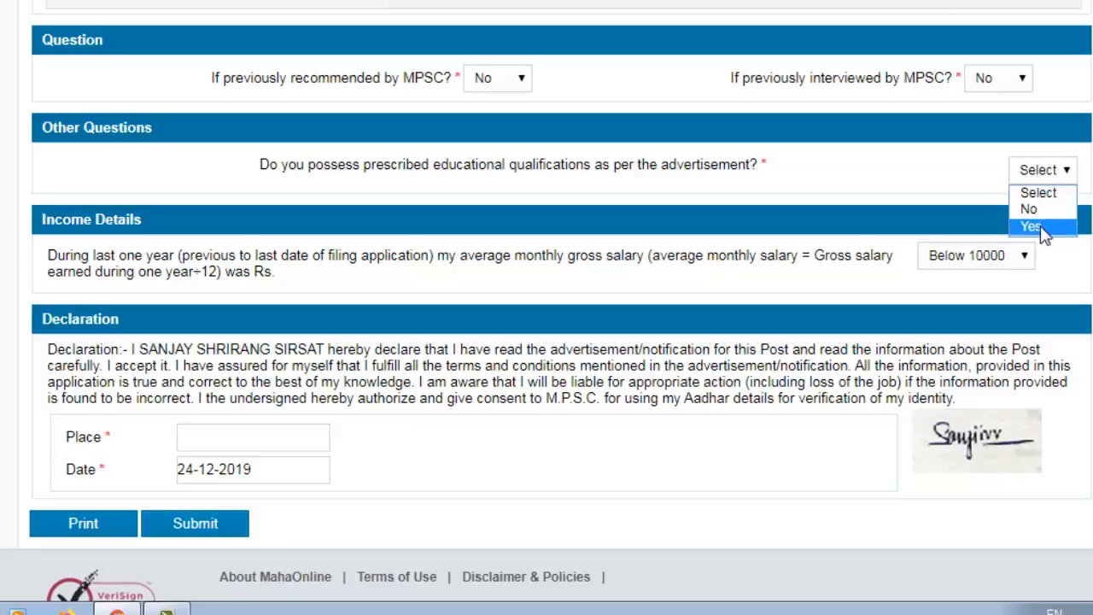
{"action": "left_click", "coordinate": [1039, 229]}
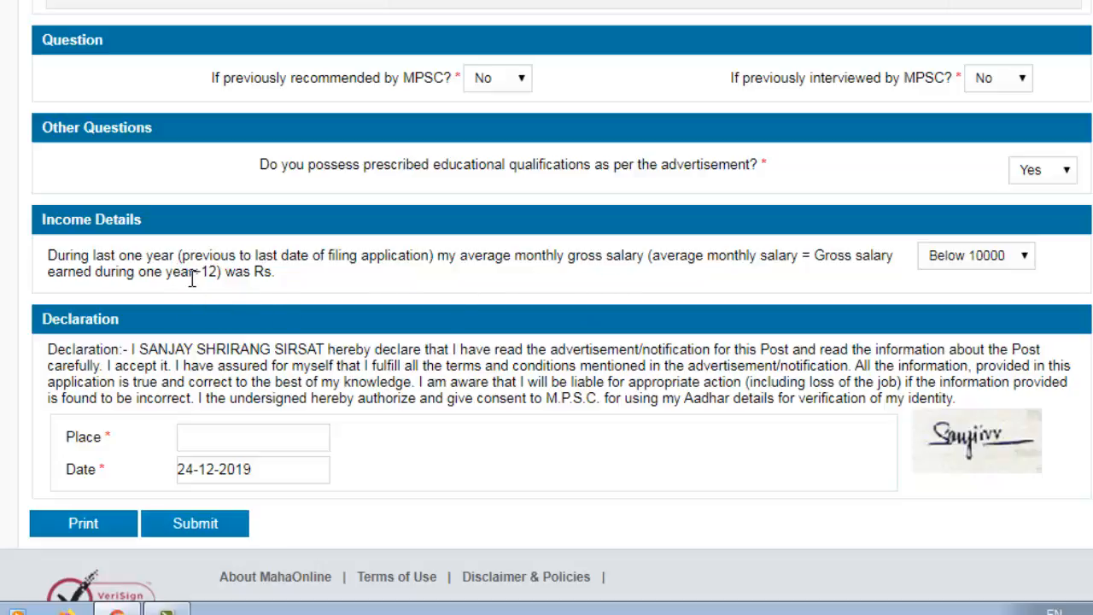
{"action": "left_click", "coordinate": [1010, 262]}
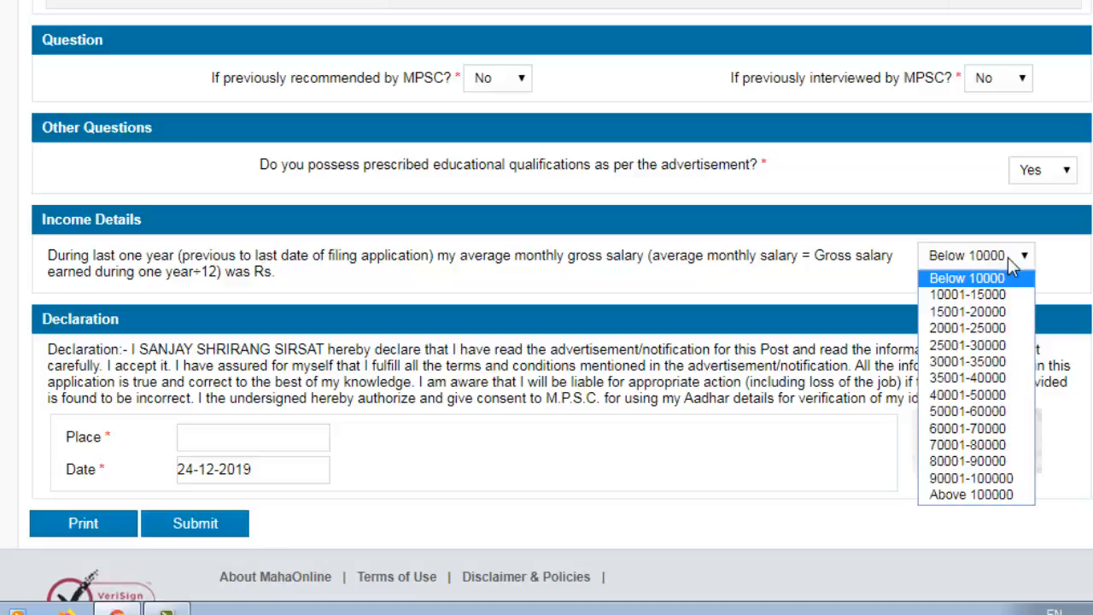
{"action": "left_click", "coordinate": [1011, 261]}
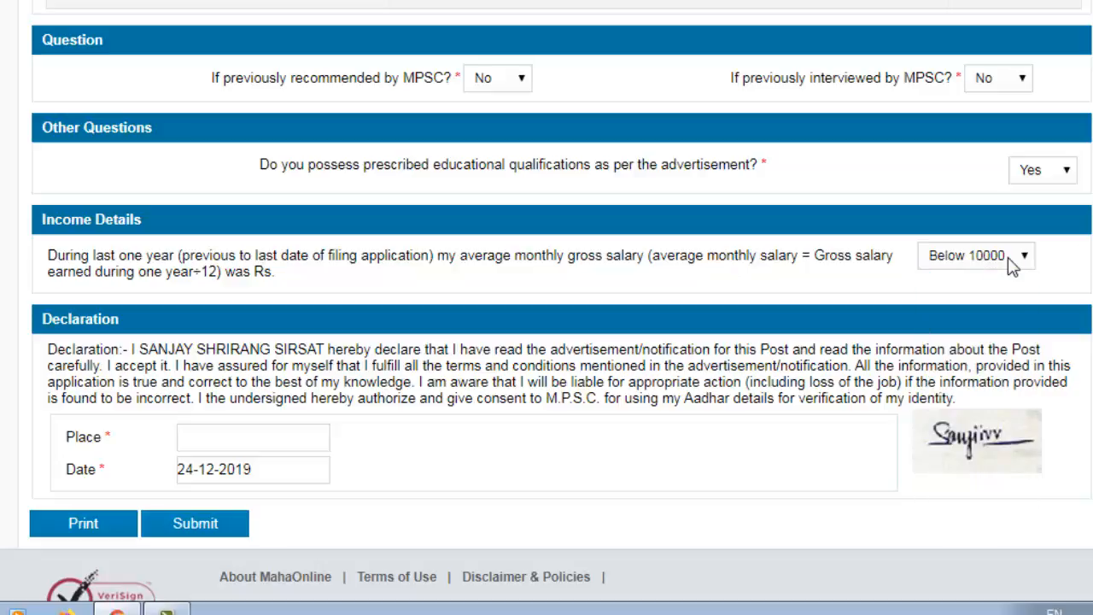
{"action": "left_click", "coordinate": [295, 449]}
{"action": "type", "text": "Auranagabd"}
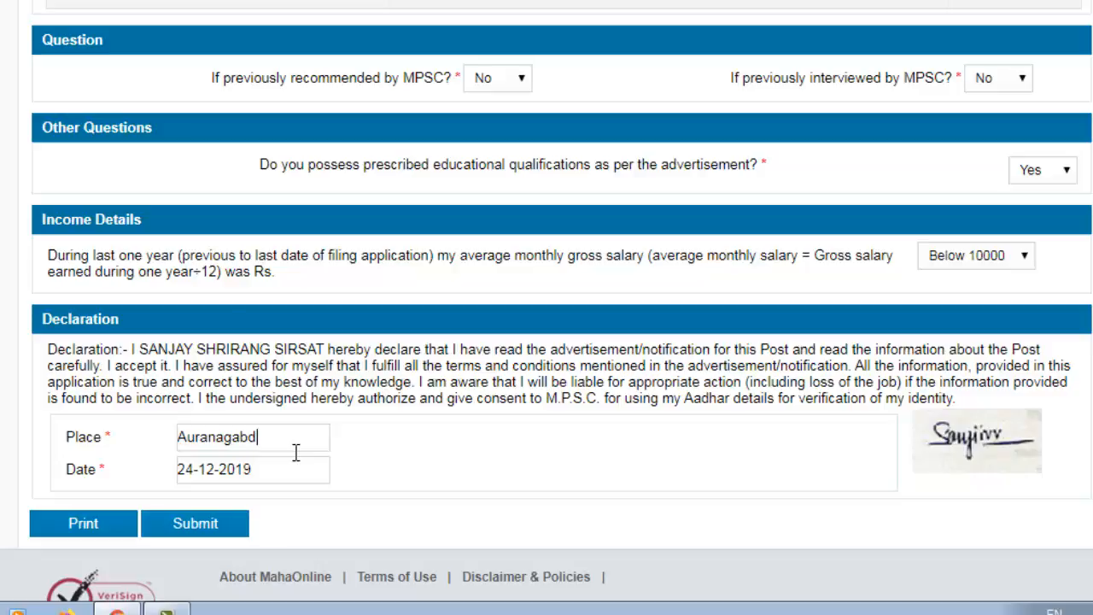
{"action": "scroll", "coordinate": [290, 281], "scroll_direction": "down", "scroll_amount": 2}
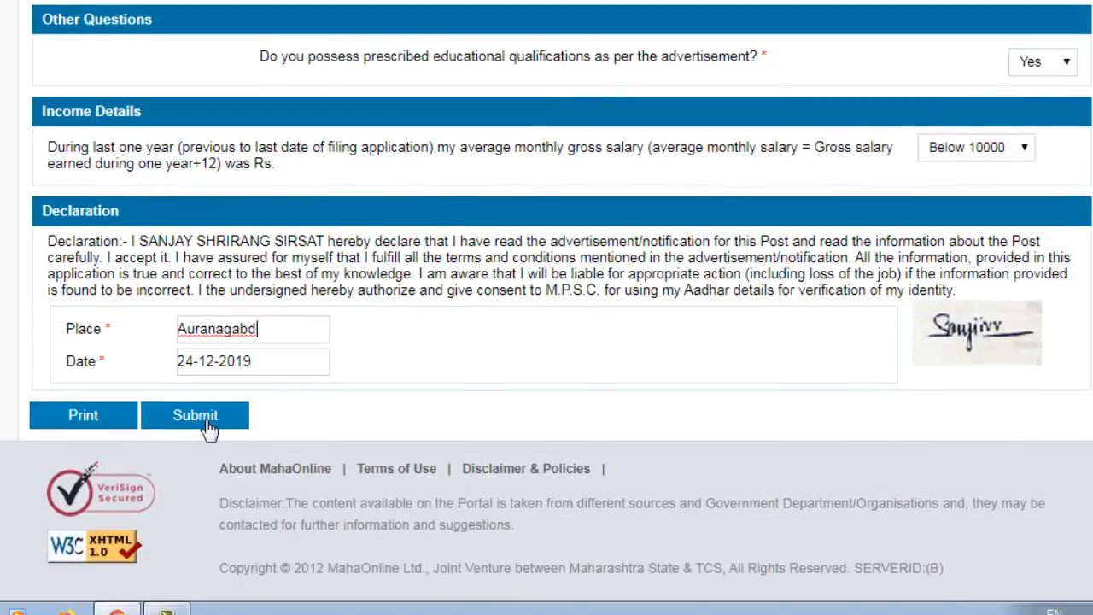
Submit and confirm the application, copy the Transaction Id, and proceed to payment
{"action": "left_click", "coordinate": [206, 423]}
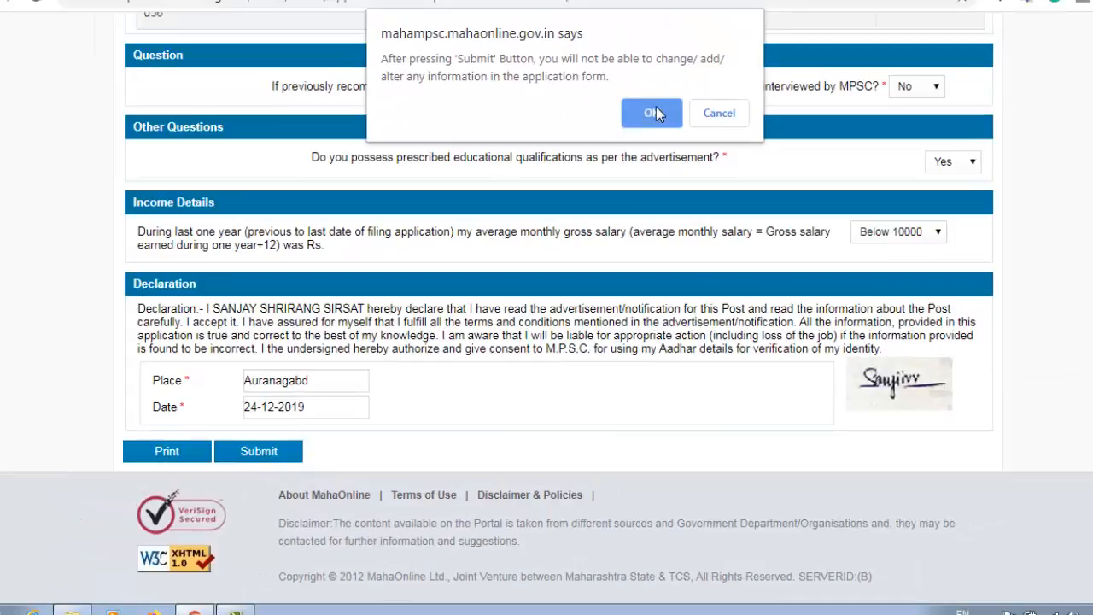
{"action": "left_click", "coordinate": [654, 111]}
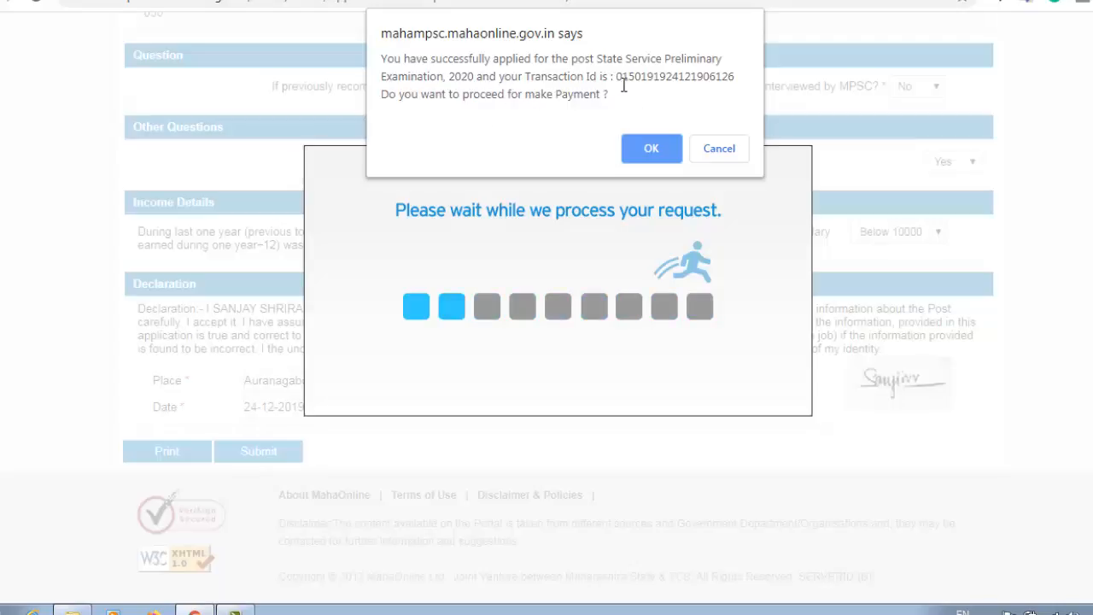
{"action": "left_click_drag", "start_coordinate": [617, 78], "coordinate": [744, 85]}
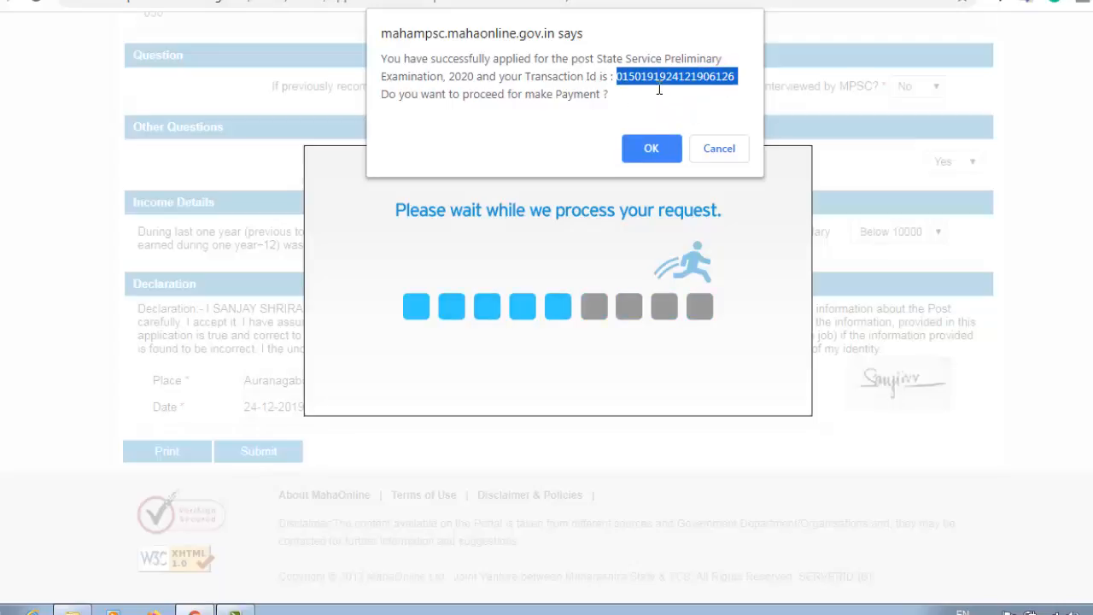
{"action": "left_click", "coordinate": [654, 150]}
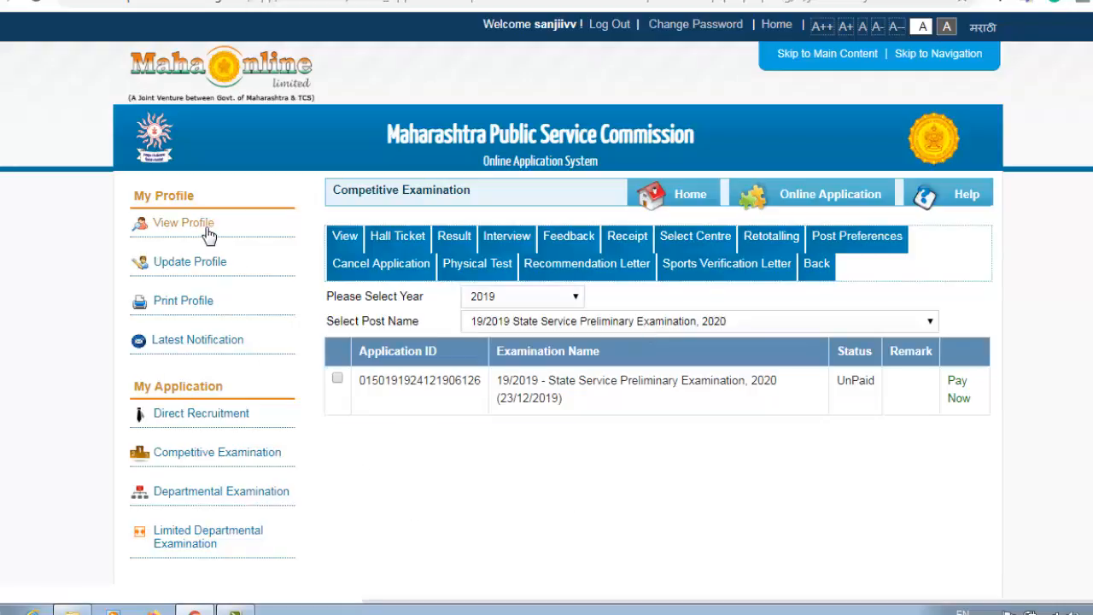
Filter by year 2019 and post '19/2019 State Service Preliminary Examination, 2020', tick the unpaid row, choose Pay Now
{"action": "left_click", "coordinate": [211, 461]}
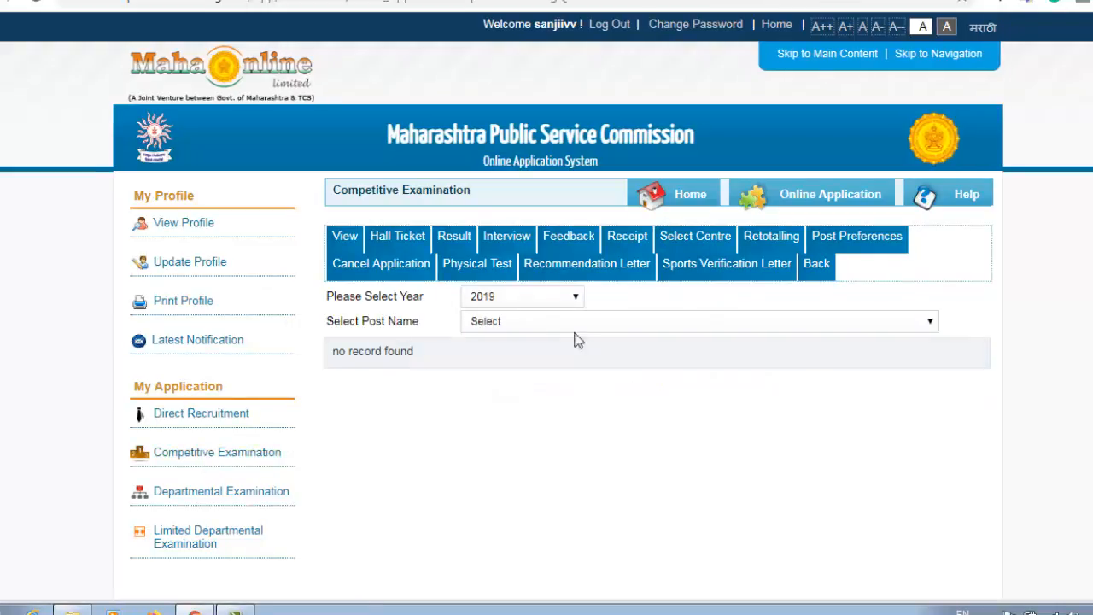
{"action": "left_click", "coordinate": [508, 301]}
{"action": "left_click", "coordinate": [509, 301]}
{"action": "left_click", "coordinate": [500, 329]}
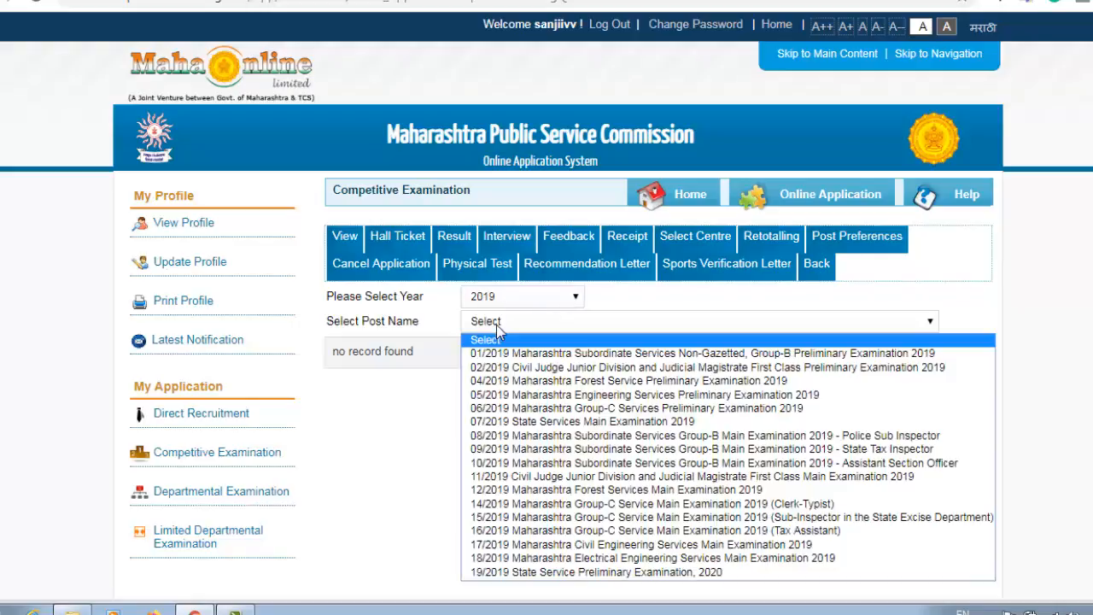
{"action": "left_click", "coordinate": [597, 573]}
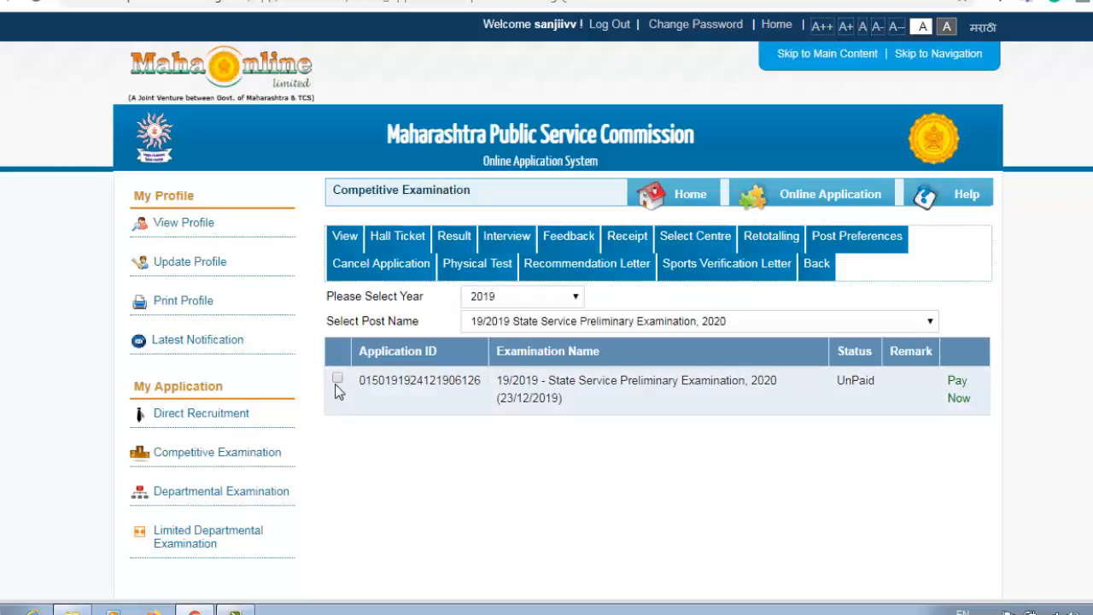
{"action": "left_click", "coordinate": [336, 379]}
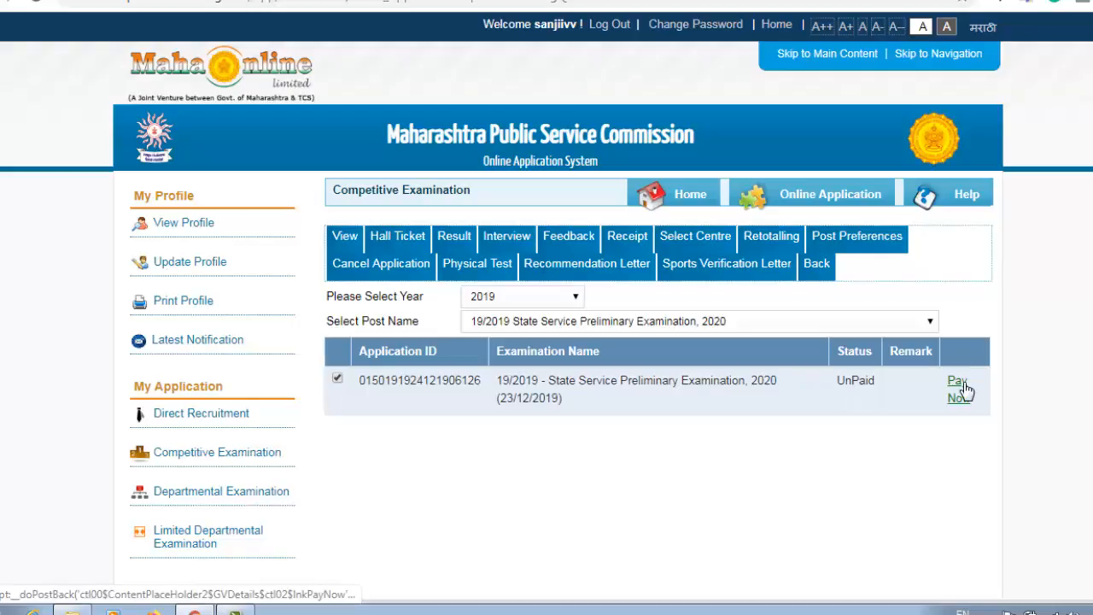
{"action": "left_click", "coordinate": [958, 390]}
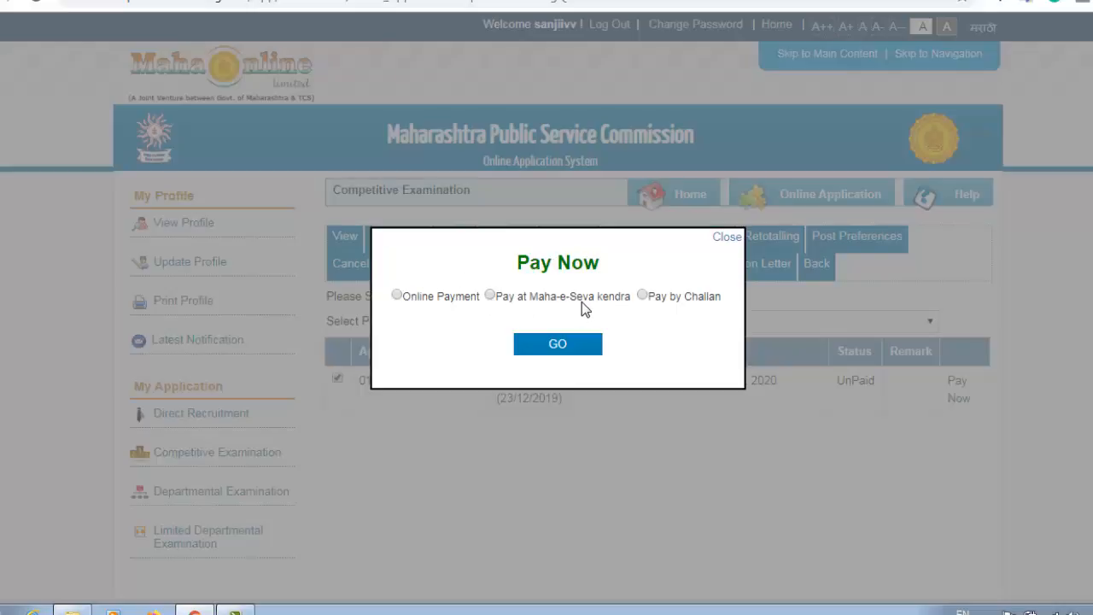
Generate the SBI challan via Pay by Challan, accepting the last-date alert and allowing the site's pop-ups
{"action": "left_click", "coordinate": [643, 294]}
{"action": "left_click", "coordinate": [586, 345]}
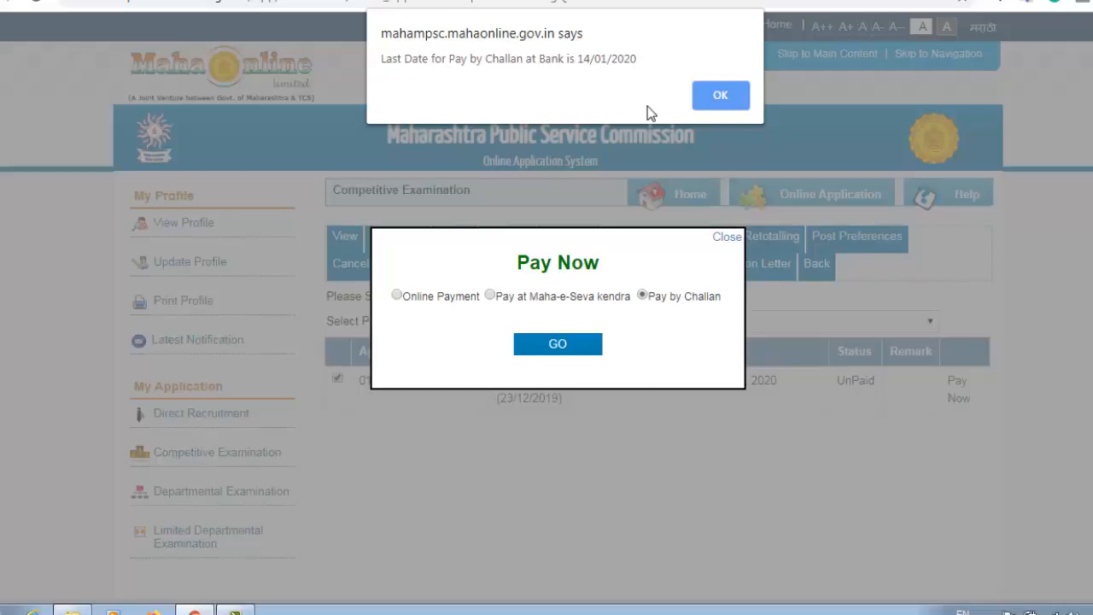
{"action": "left_click", "coordinate": [722, 92]}
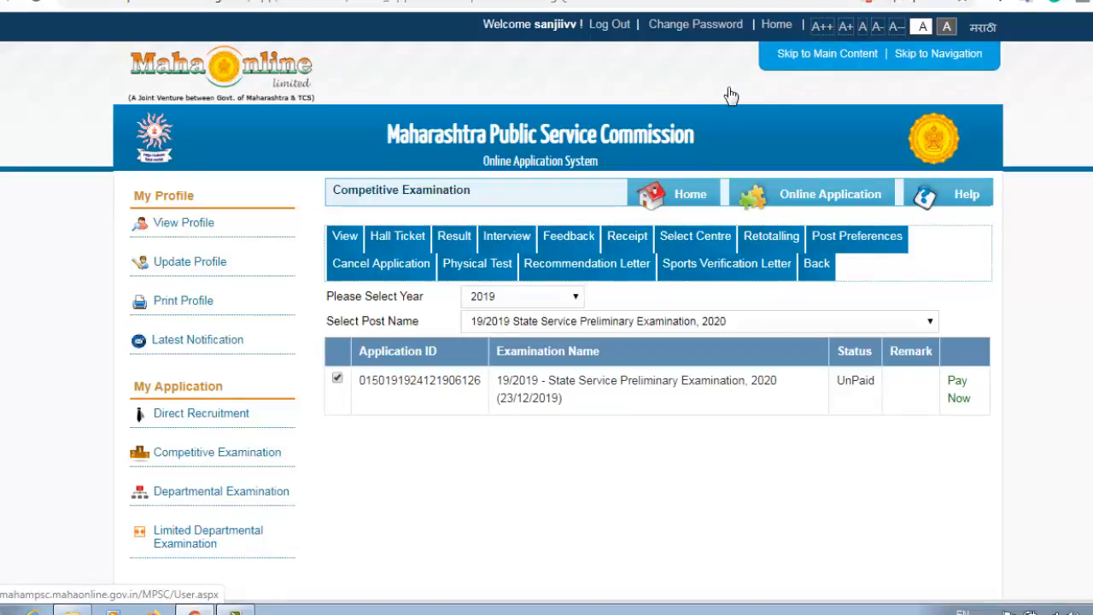
{"action": "left_click", "coordinate": [864, 5]}
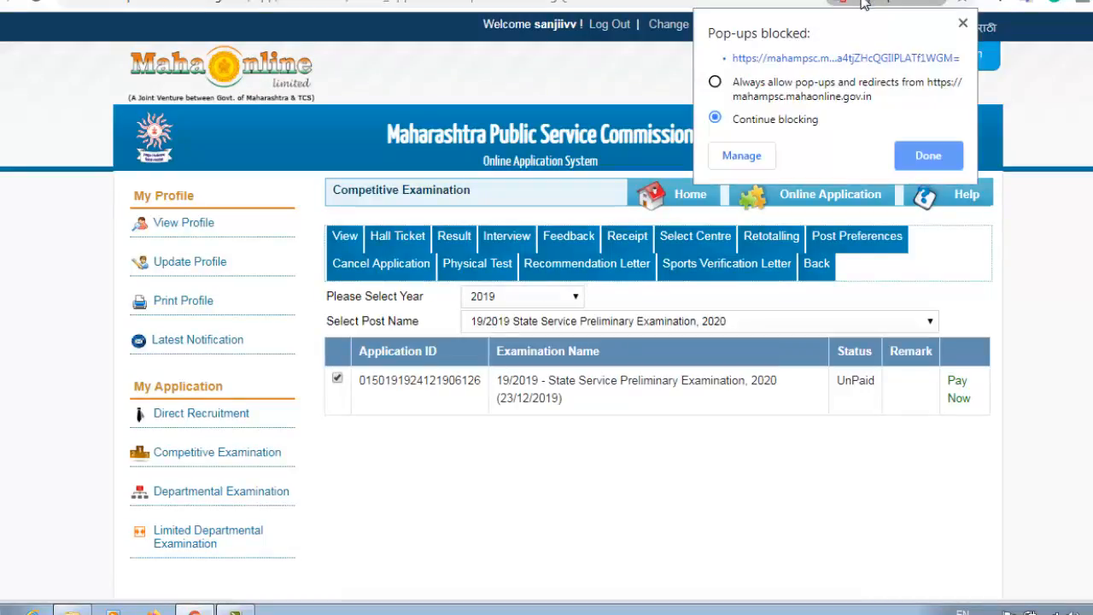
{"action": "left_click", "coordinate": [807, 94]}
{"action": "left_click", "coordinate": [918, 156]}
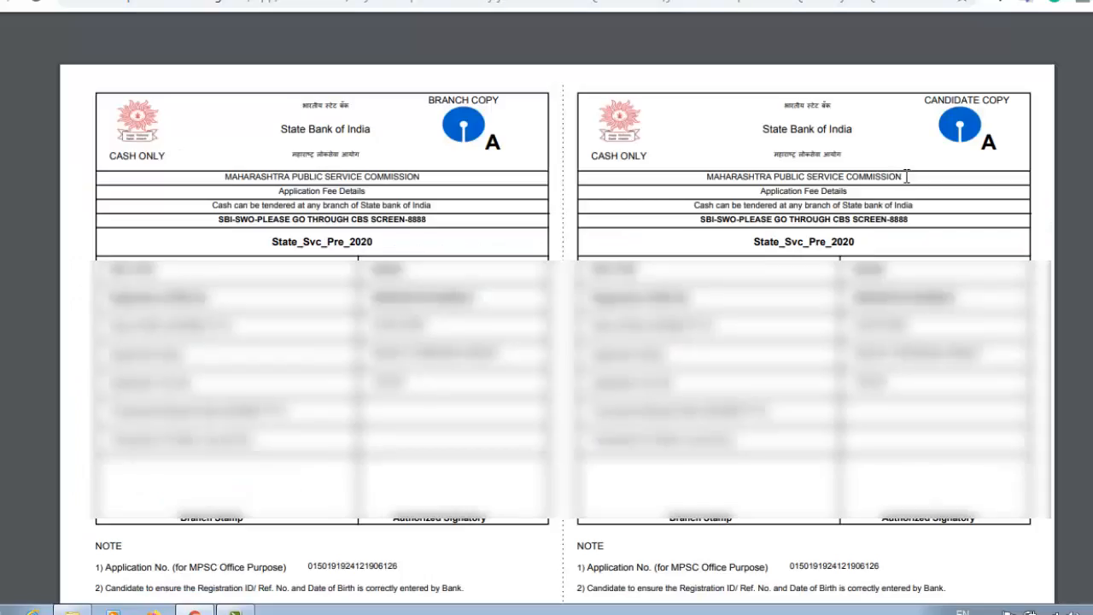
Return to the examination list and reopen the Pay Now options for the application
{"action": "scroll", "coordinate": [557, 333], "scroll_direction": "down", "scroll_amount": 1}
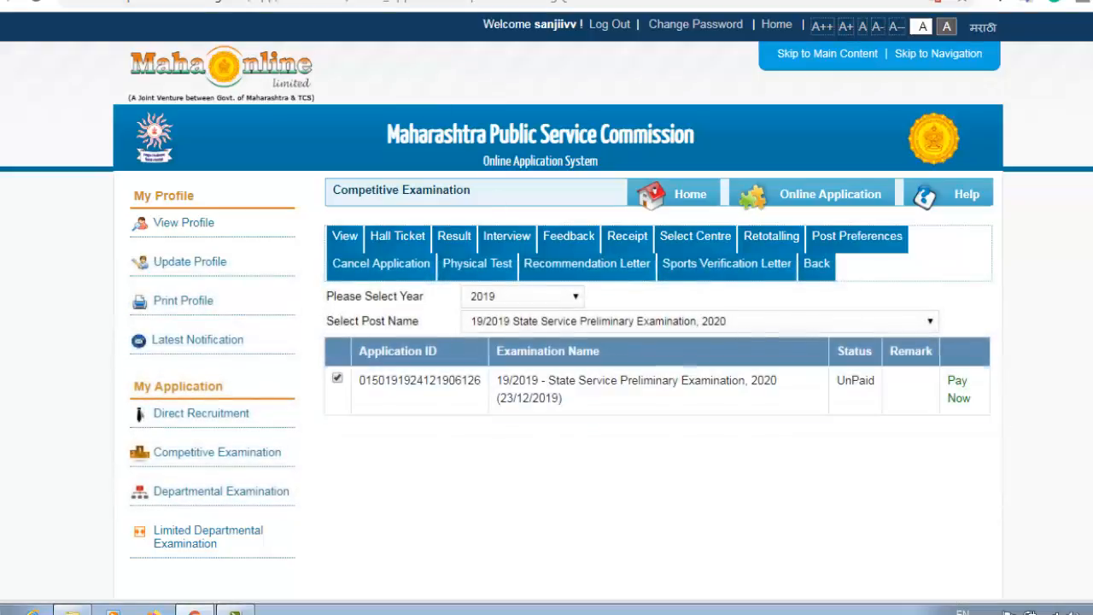
{"action": "left_click", "coordinate": [957, 396]}
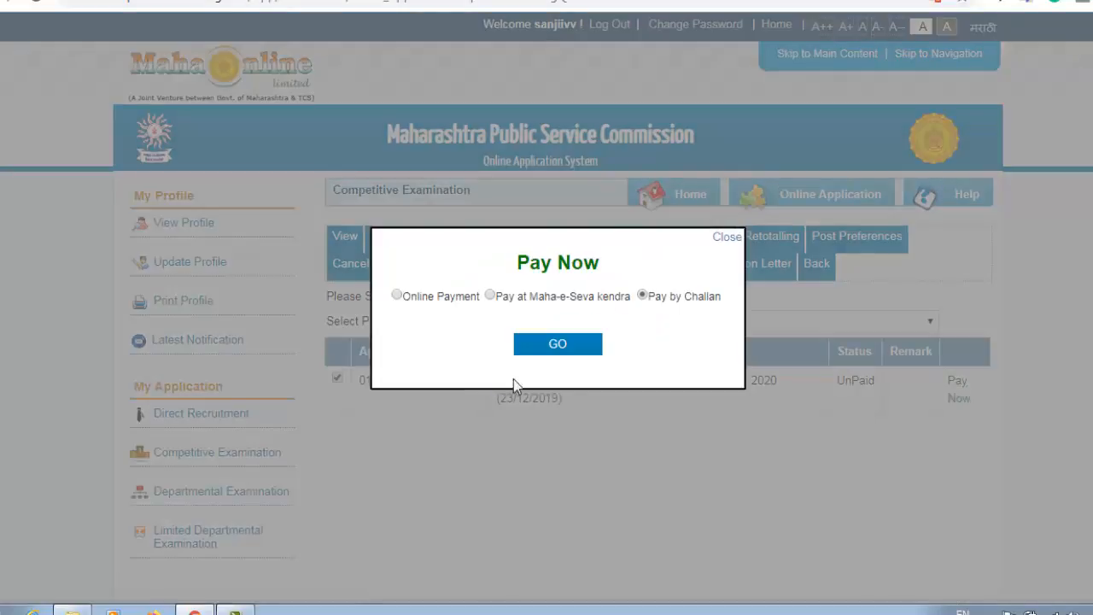
Switch to Online Payment and continue to the MahaOnline payment gateway
{"action": "left_click", "coordinate": [396, 295]}
{"action": "left_click", "coordinate": [557, 345]}
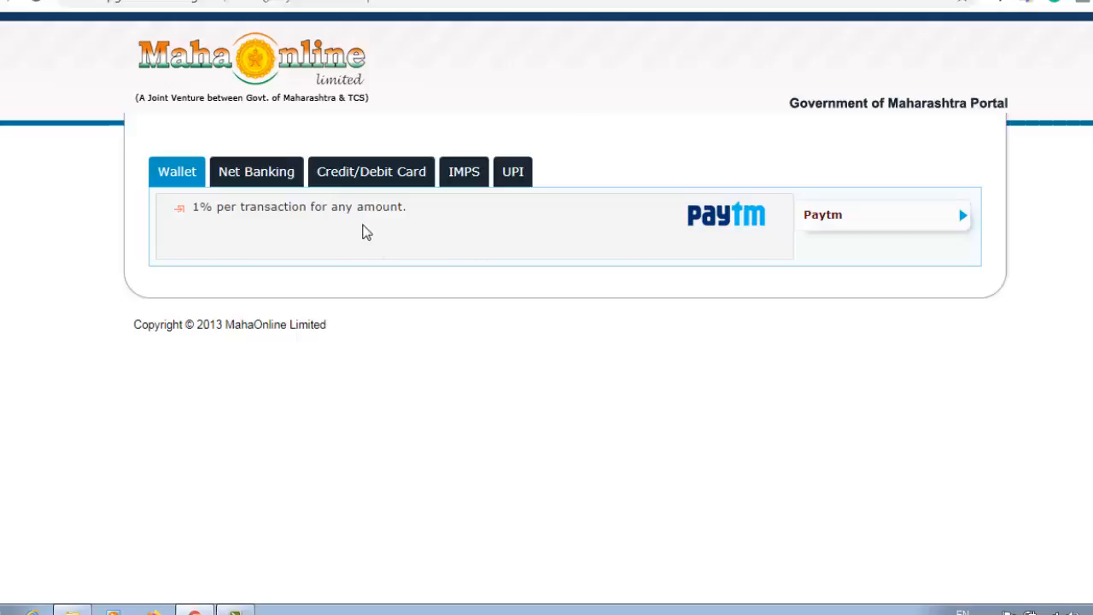
Pay with PayGov (Credit/Debit Card) from the Credit/Debit Card options, showing a Rs. 524.00 total
{"action": "left_click", "coordinate": [261, 182]}
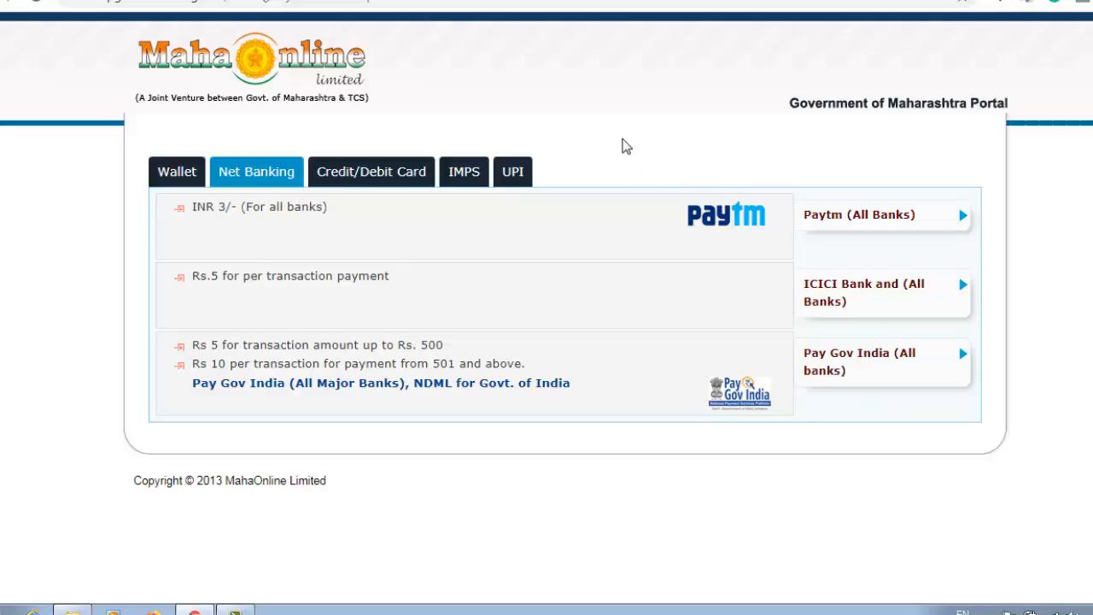
{"action": "left_click", "coordinate": [408, 178]}
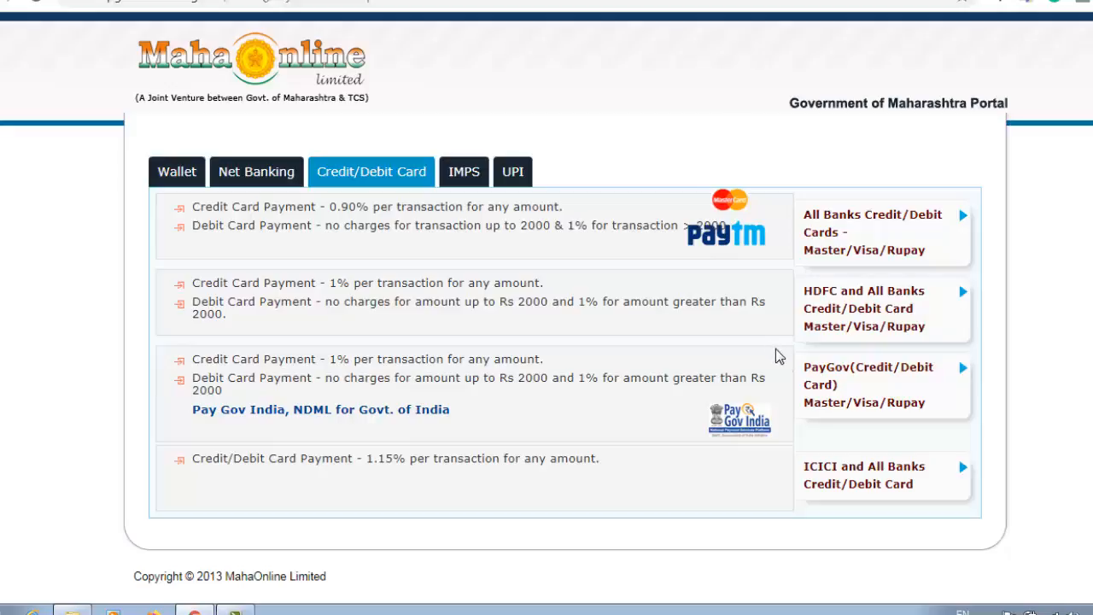
{"action": "left_click", "coordinate": [866, 373]}
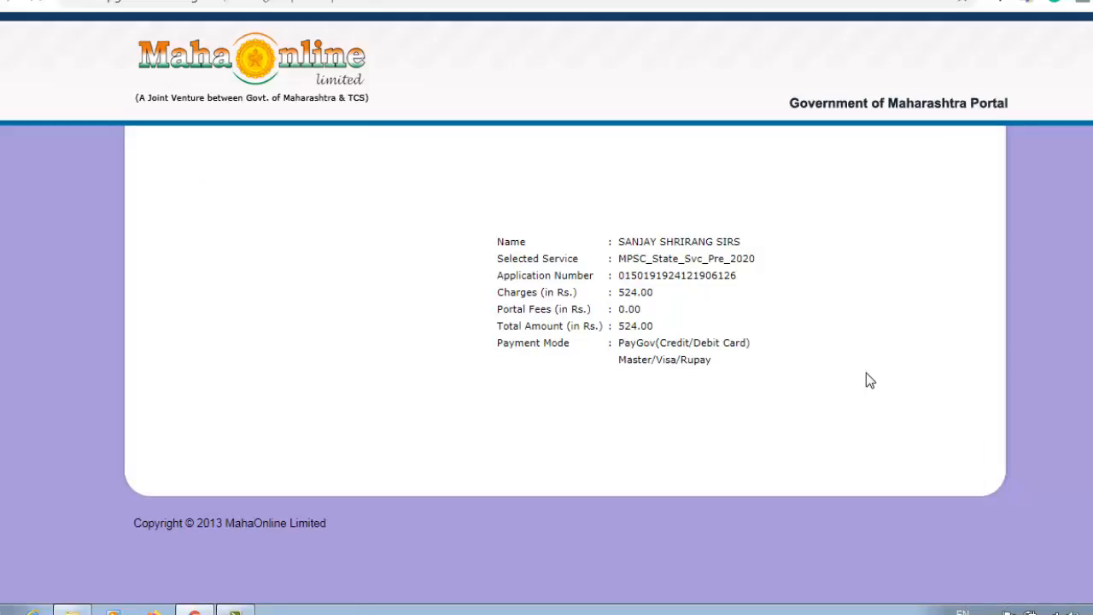